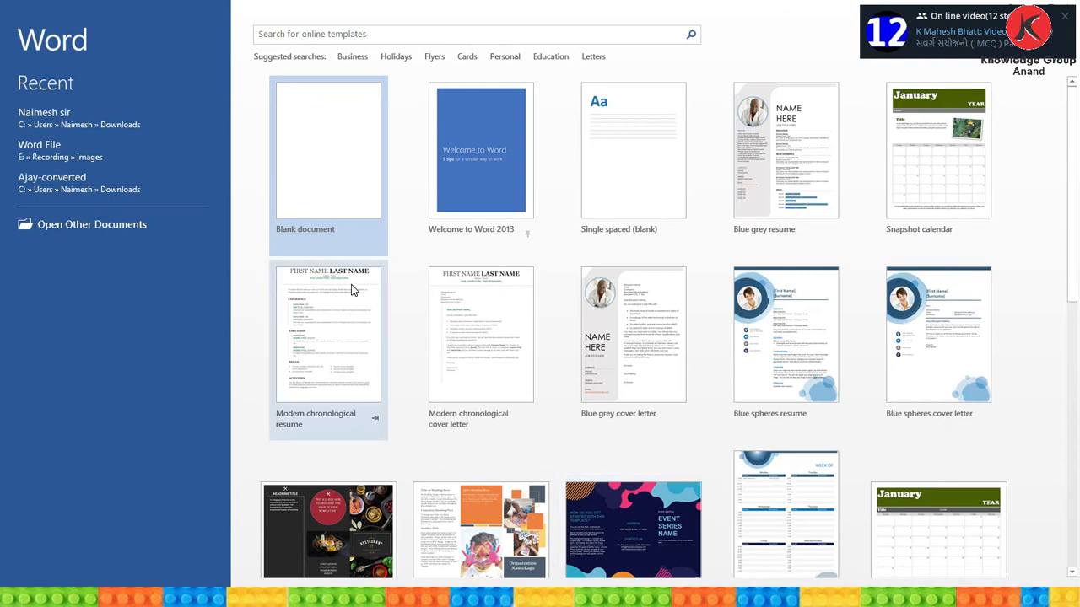
Create a blank document, turn on the ruler display, and look over the vertical ruler along the page
{"action": "left_click", "coordinate": [314, 182]}
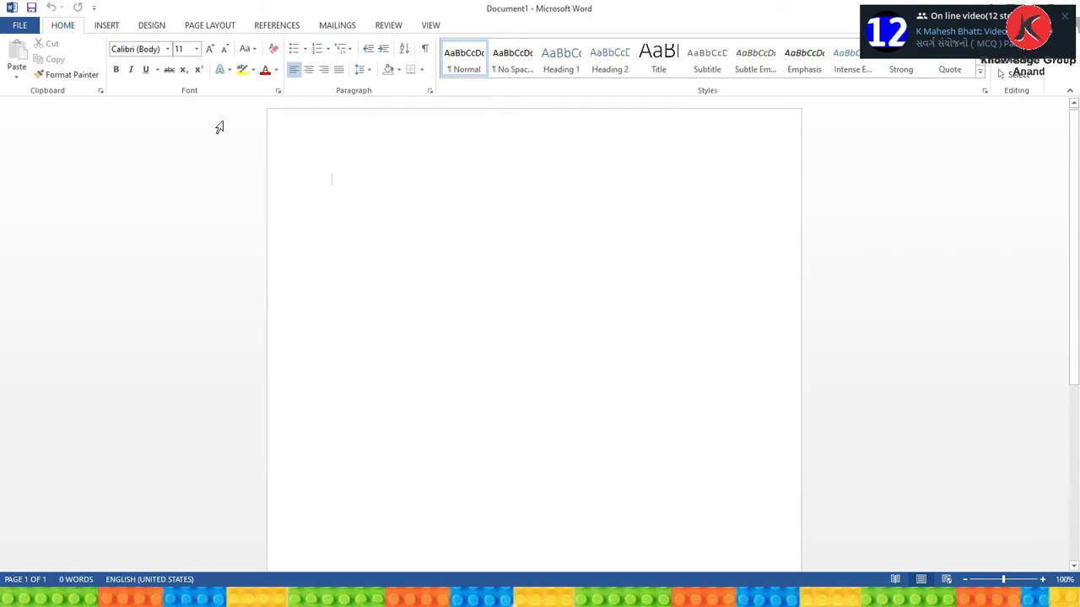
{"action": "left_click", "coordinate": [431, 26]}
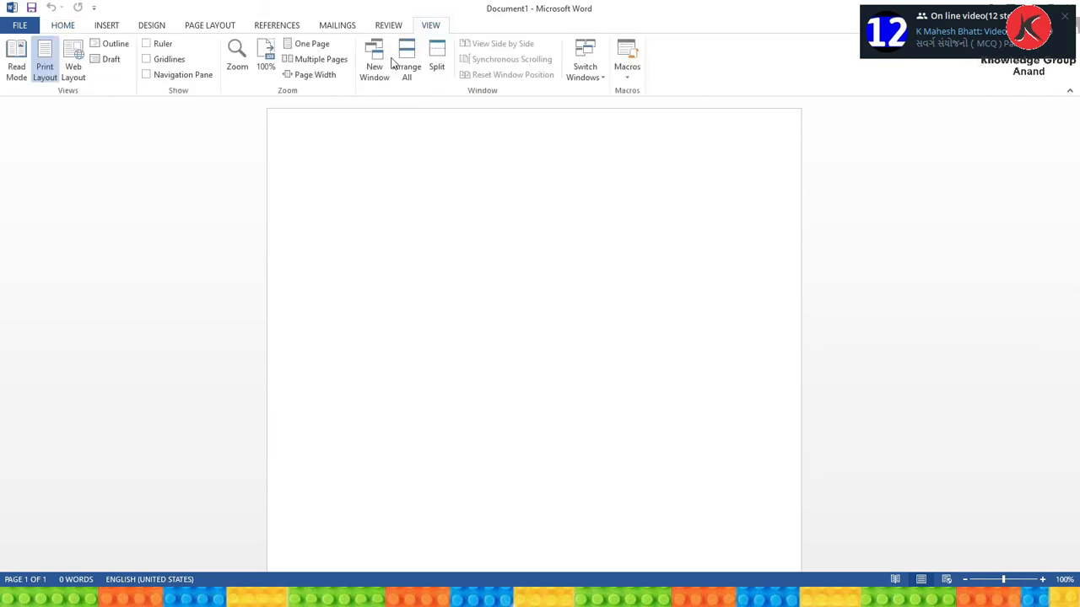
{"action": "left_click", "coordinate": [146, 44]}
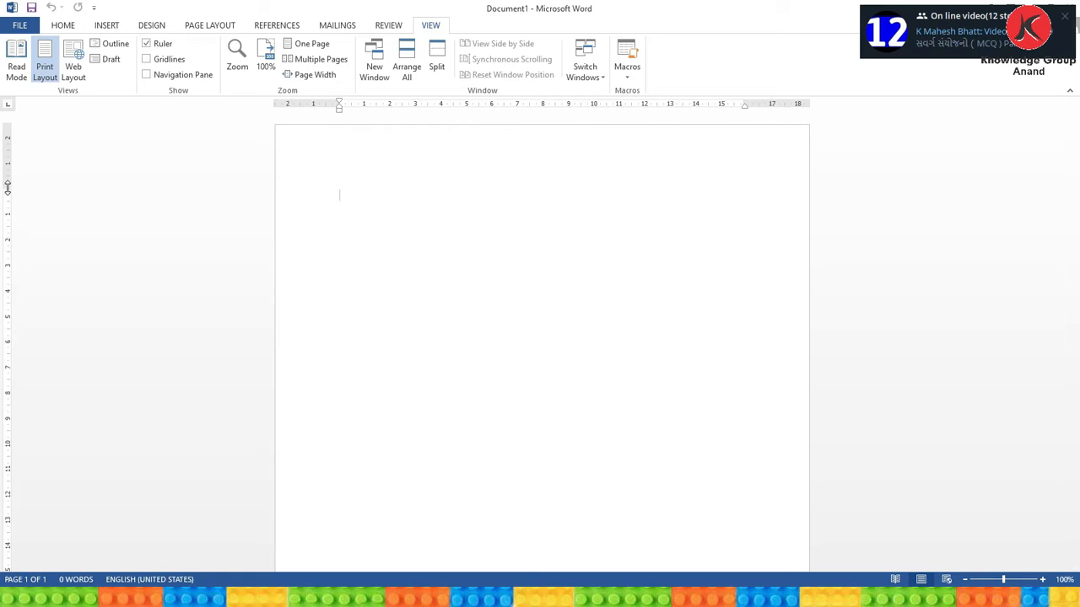
{"action": "scroll", "coordinate": [21, 424], "scroll_direction": "down", "scroll_amount": 1}
{"action": "scroll", "coordinate": [20, 424], "scroll_direction": "down", "scroll_amount": 2}
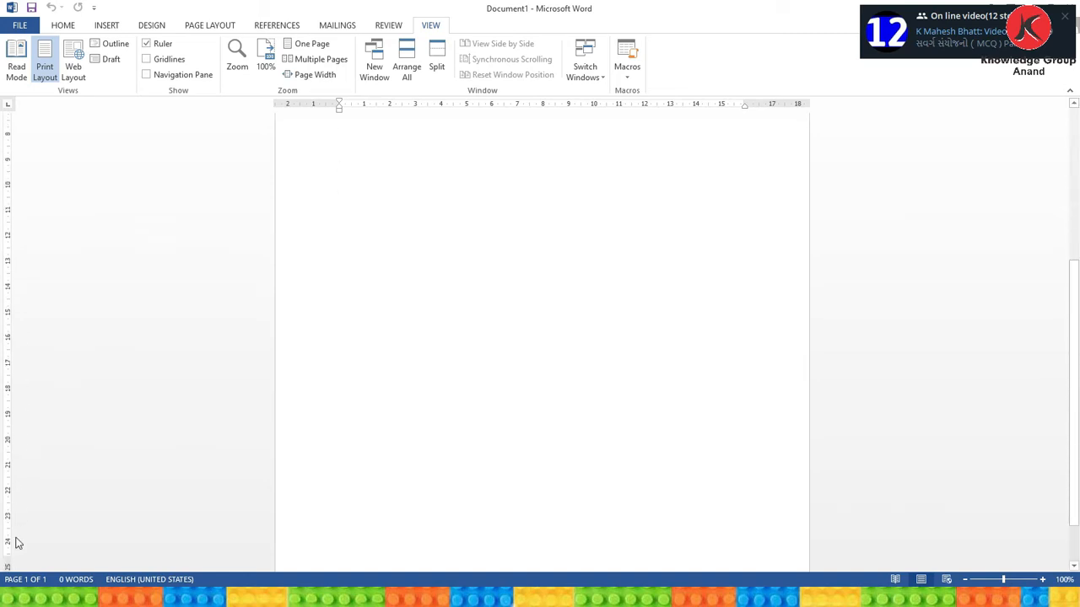
{"action": "scroll", "coordinate": [59, 278], "scroll_direction": "up", "scroll_amount": 3}
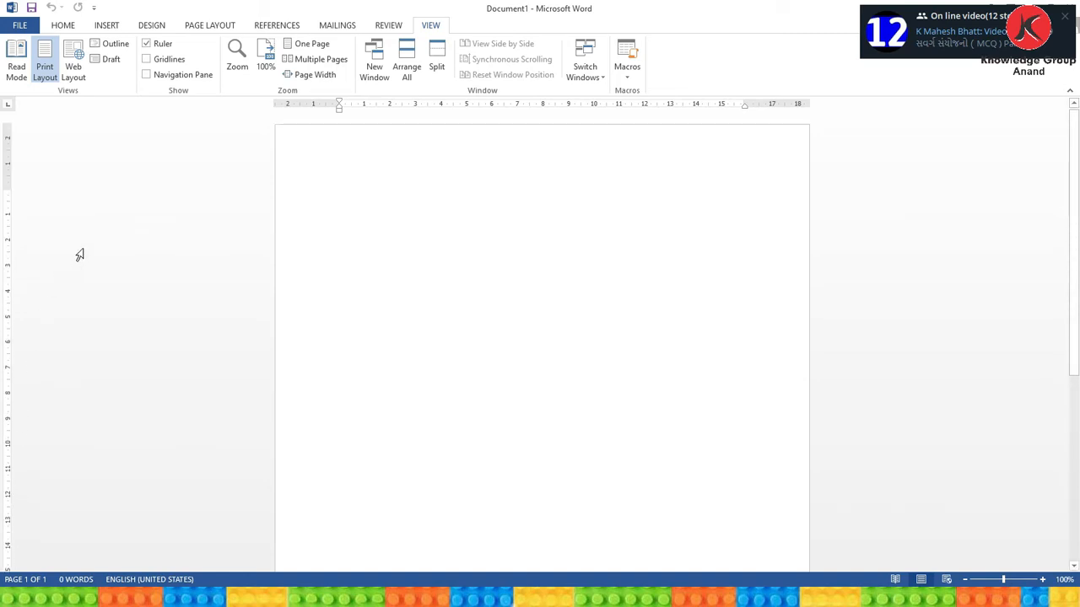
Review the preset page margin options without applying one
{"action": "left_click", "coordinate": [210, 25]}
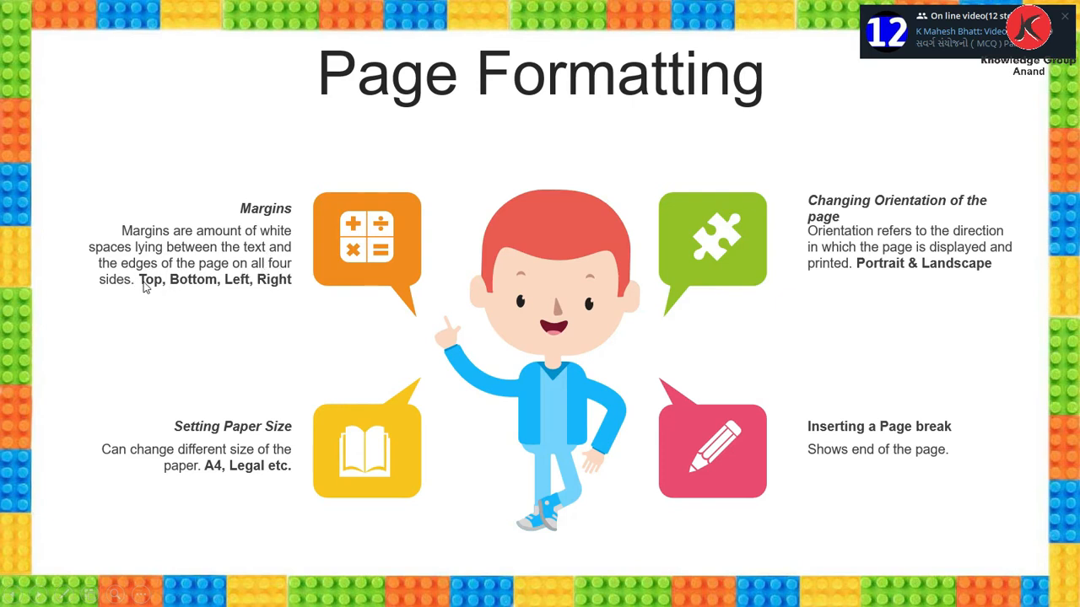
{"action": "key", "text": "alt+Tab"}
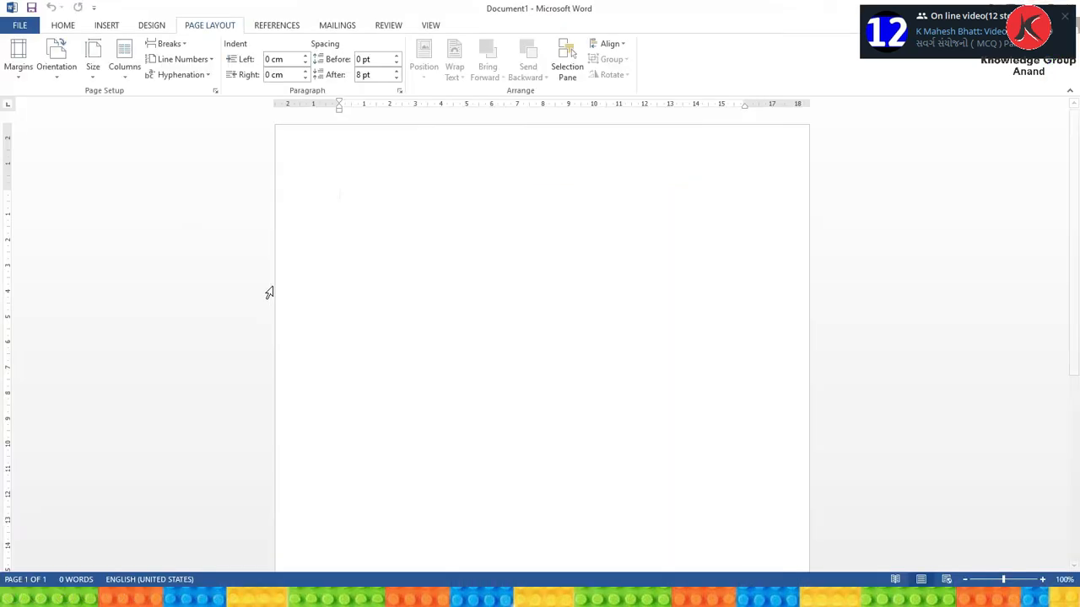
{"action": "left_click", "coordinate": [17, 76]}
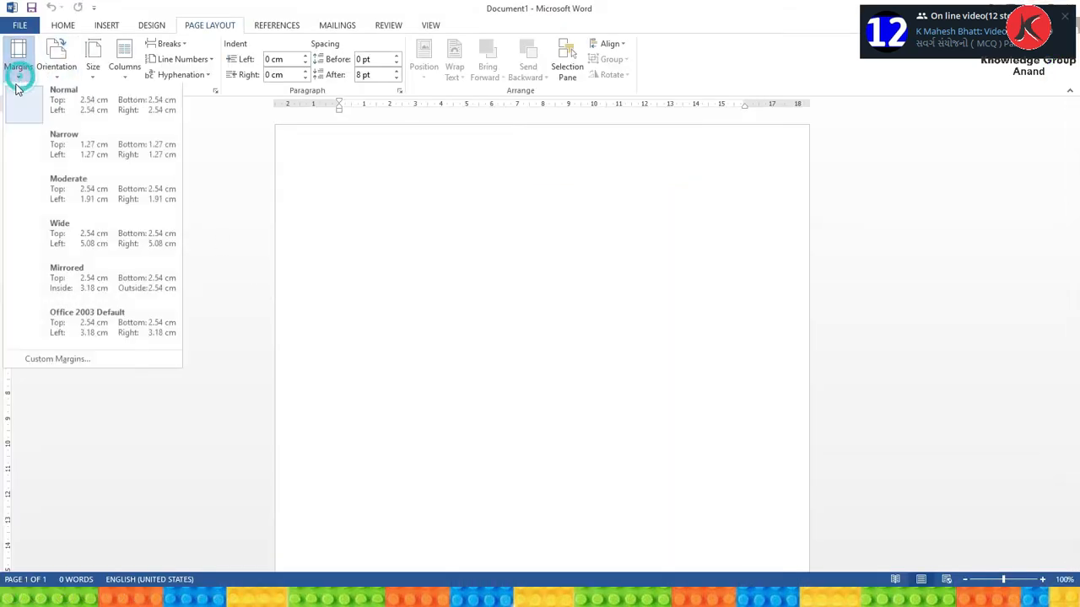
{"action": "left_click", "coordinate": [394, 160]}
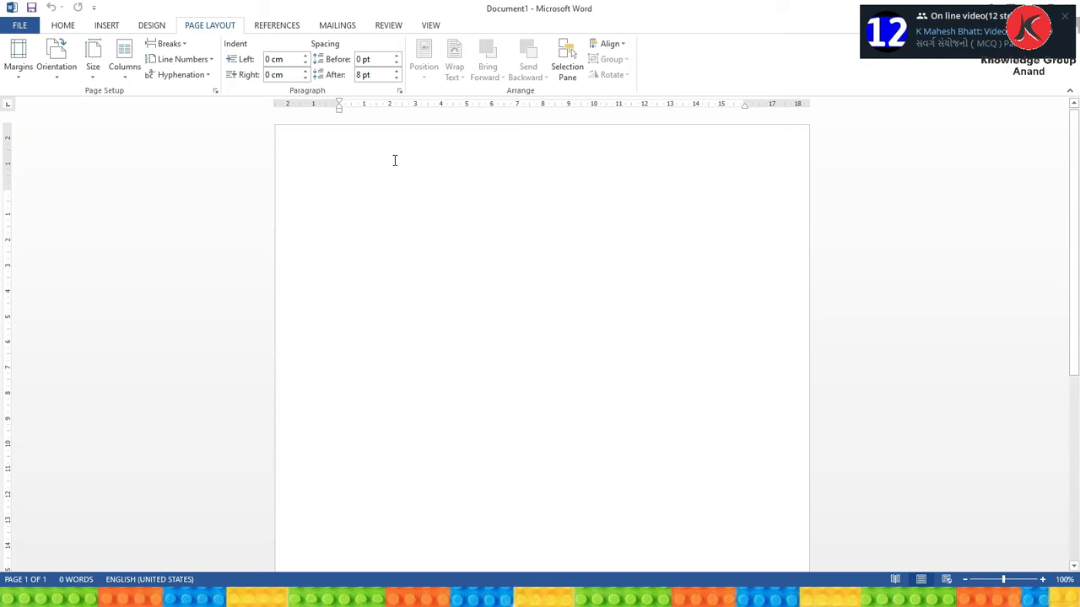
Enter the word Computer and widen the page's left margin to about 3.25 cm using the ruler
{"action": "type", "text": "Computer"}
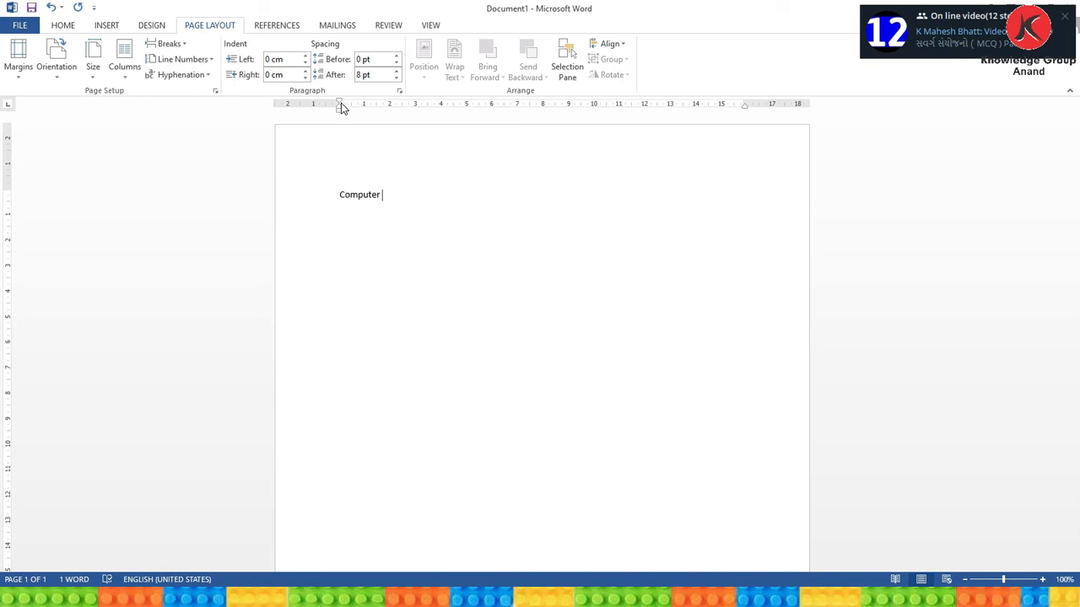
{"action": "mouse_move", "coordinate": [338, 107]}
{"action": "left_mouse_down"}
{"action": "mouse_move", "coordinate": [298, 104]}
{"action": "mouse_move", "coordinate": [360, 110]}
{"action": "left_mouse_up"}
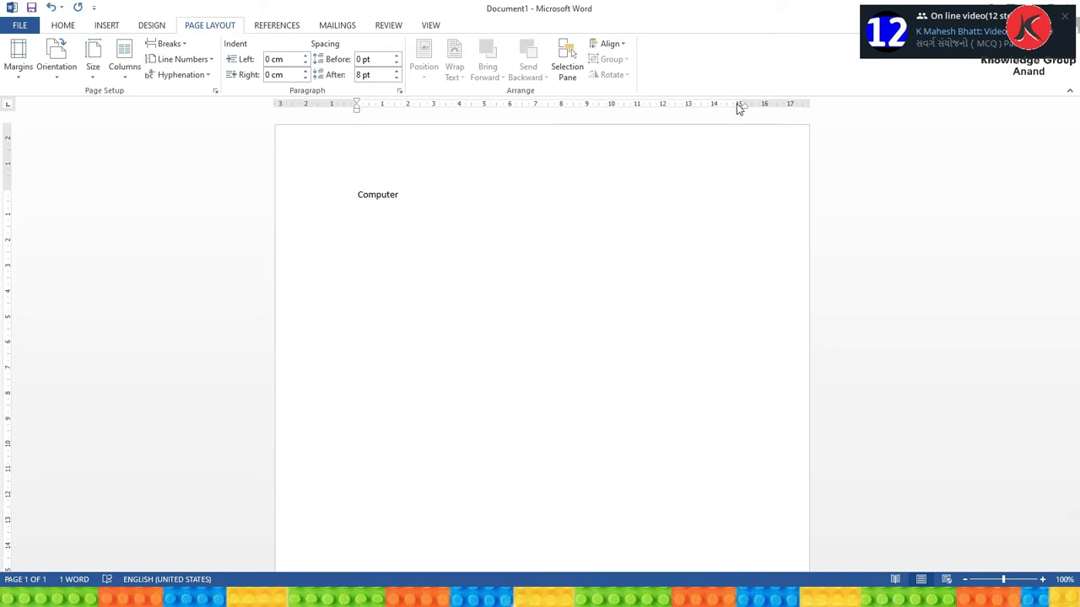
Right-align the word Computer, adjust the right margin to about 2.5 cm on the ruler, and left-align the word again
{"action": "left_click", "coordinate": [62, 26]}
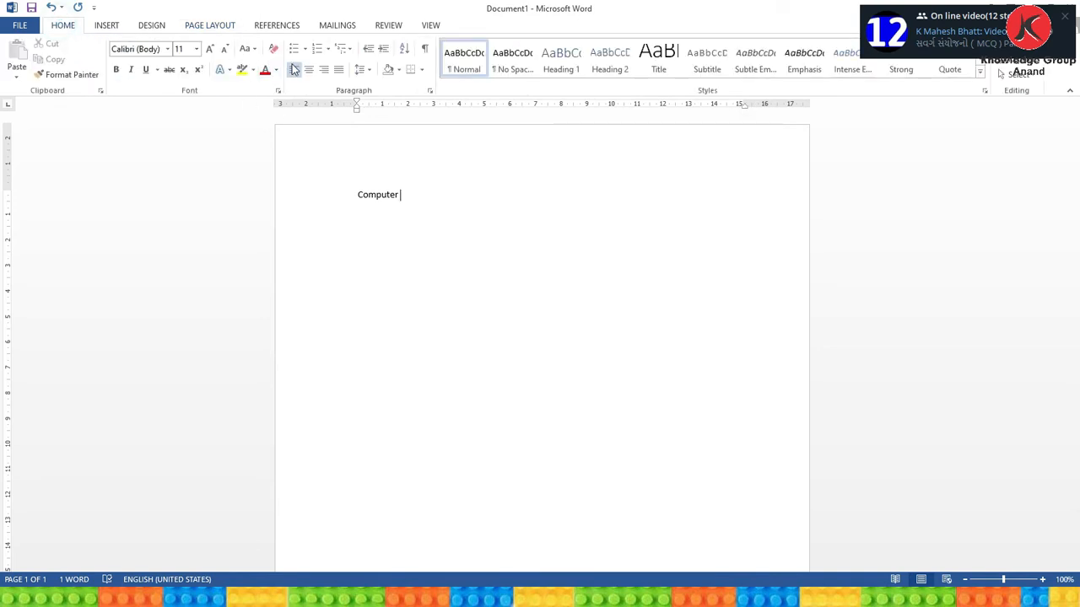
{"action": "left_click", "coordinate": [324, 69]}
{"action": "mouse_move", "coordinate": [738, 103]}
{"action": "left_mouse_down"}
{"action": "mouse_move", "coordinate": [788, 103]}
{"action": "mouse_move", "coordinate": [747, 105]}
{"action": "left_mouse_up"}
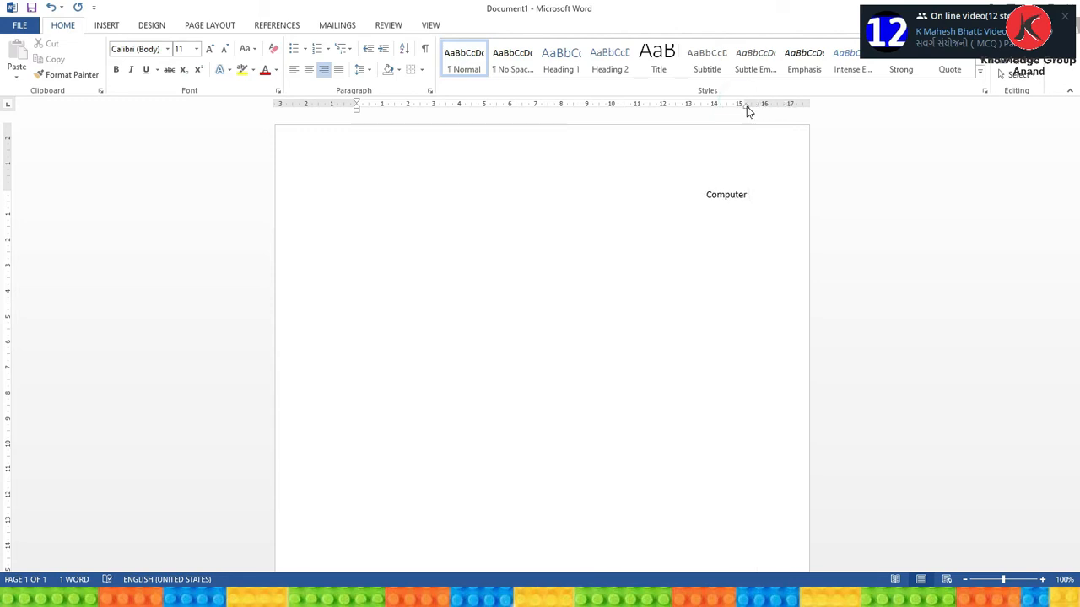
{"action": "key", "text": "ctrl+l"}
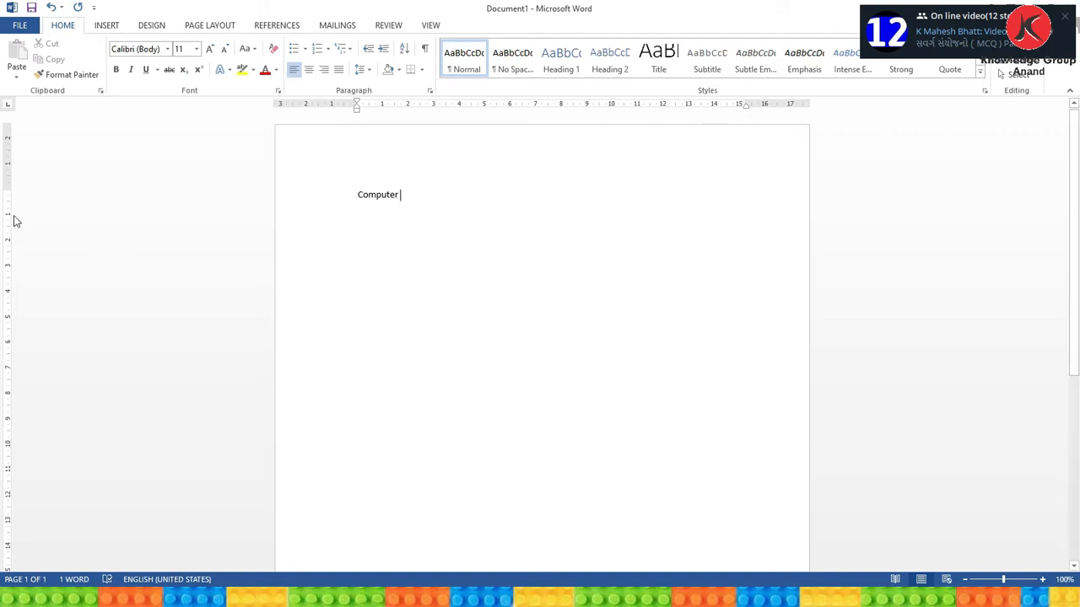
Reduce the top margin to about 1.25 cm on the vertical ruler and try adjusting the bottom margin at the page end
{"action": "left_click_drag", "start_coordinate": [9, 187], "coordinate": [9, 157]}
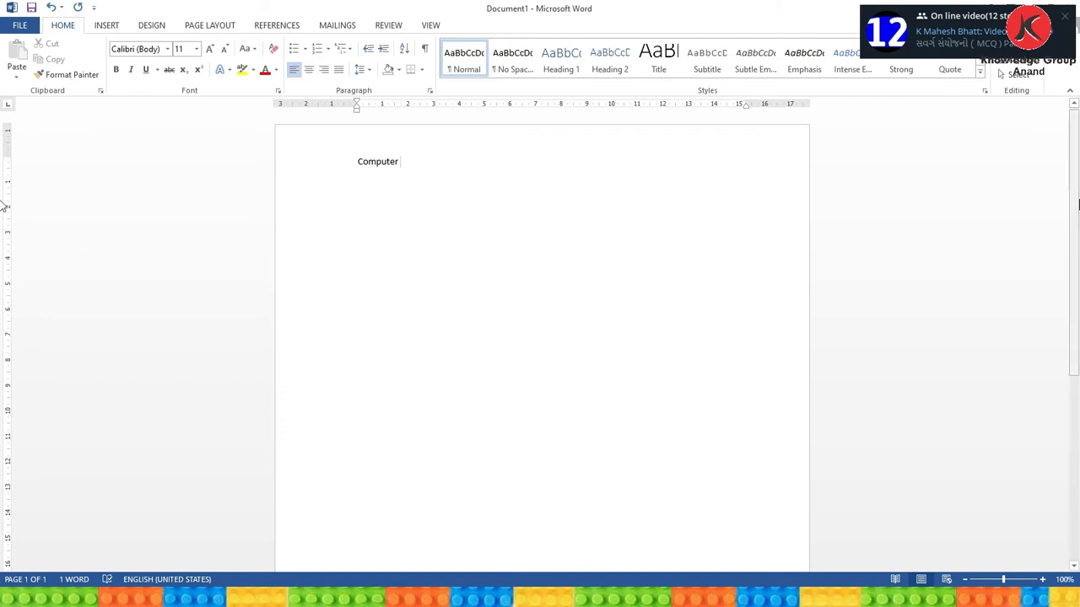
{"action": "left_click_drag", "start_coordinate": [1076, 197], "coordinate": [1071, 405]}
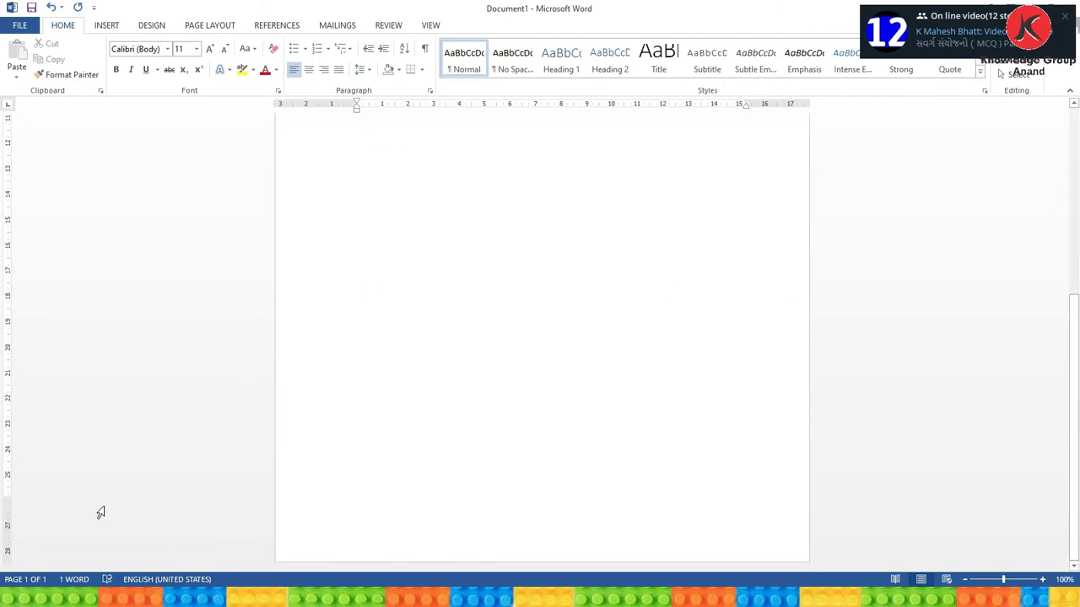
{"action": "mouse_move", "coordinate": [9, 494]}
{"action": "left_mouse_down"}
{"action": "mouse_move", "coordinate": [8, 522]}
{"action": "mouse_move", "coordinate": [8, 502]}
{"action": "left_mouse_up"}
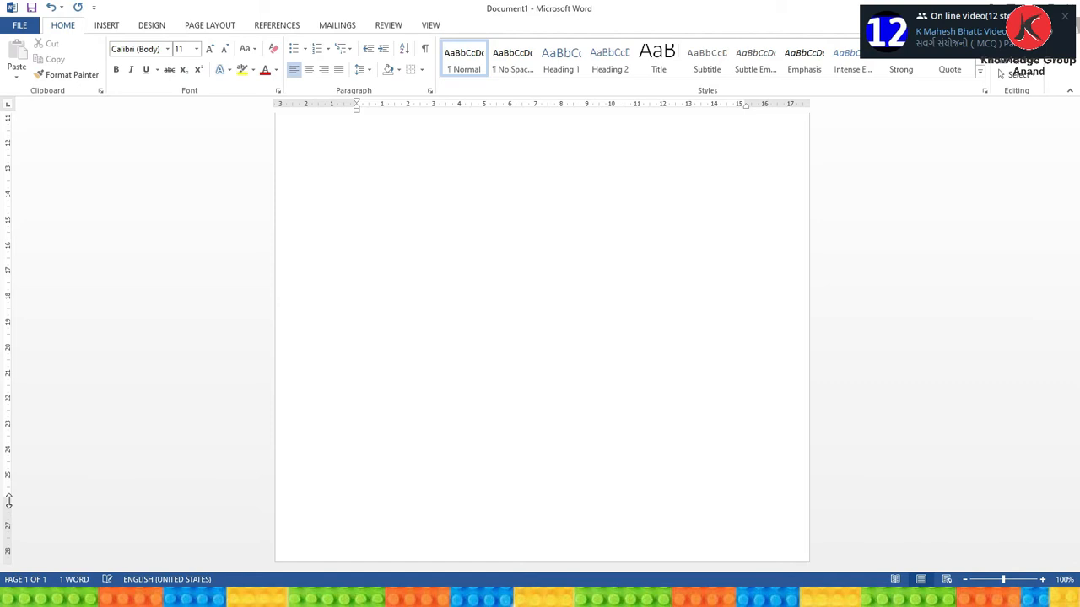
{"action": "left_click_drag", "start_coordinate": [1072, 505], "coordinate": [1072, 291]}
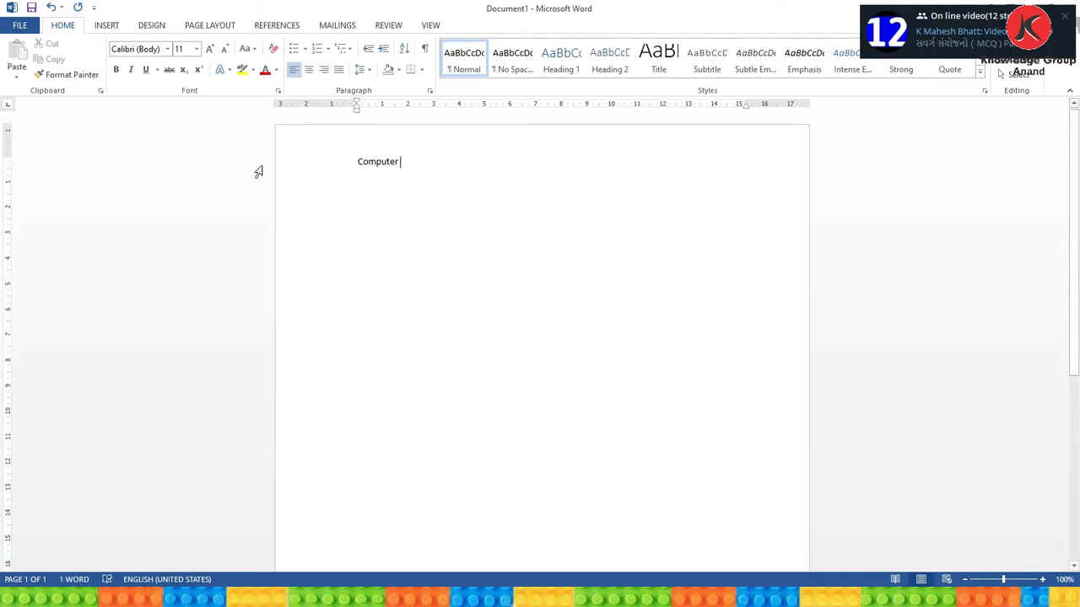
Open the Page Setup settings and examine the top, bottom, left and right margin values
{"action": "left_click", "coordinate": [203, 26]}
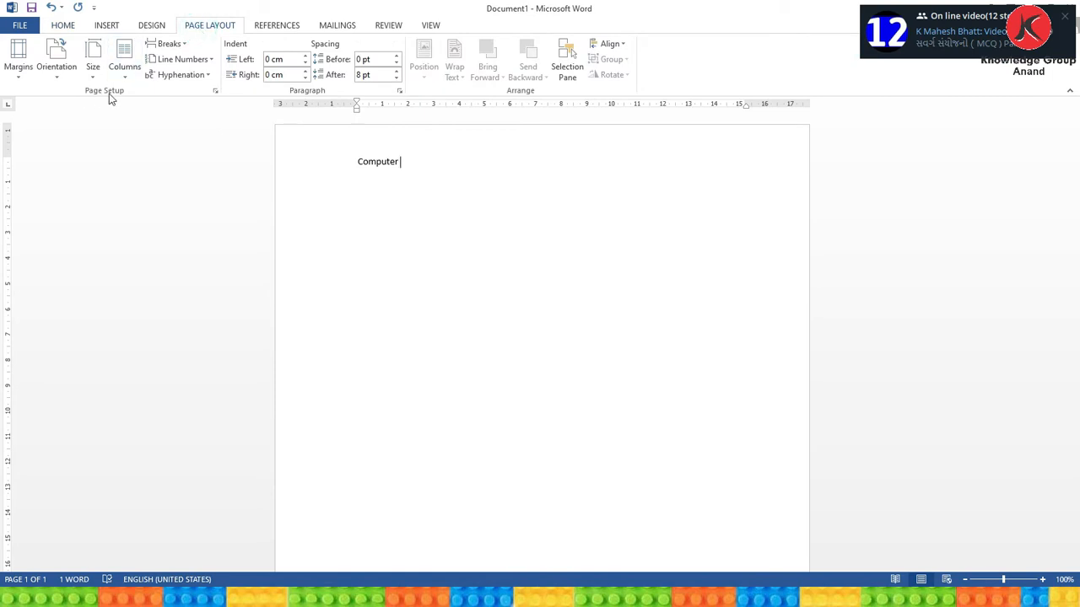
{"action": "left_click", "coordinate": [217, 93]}
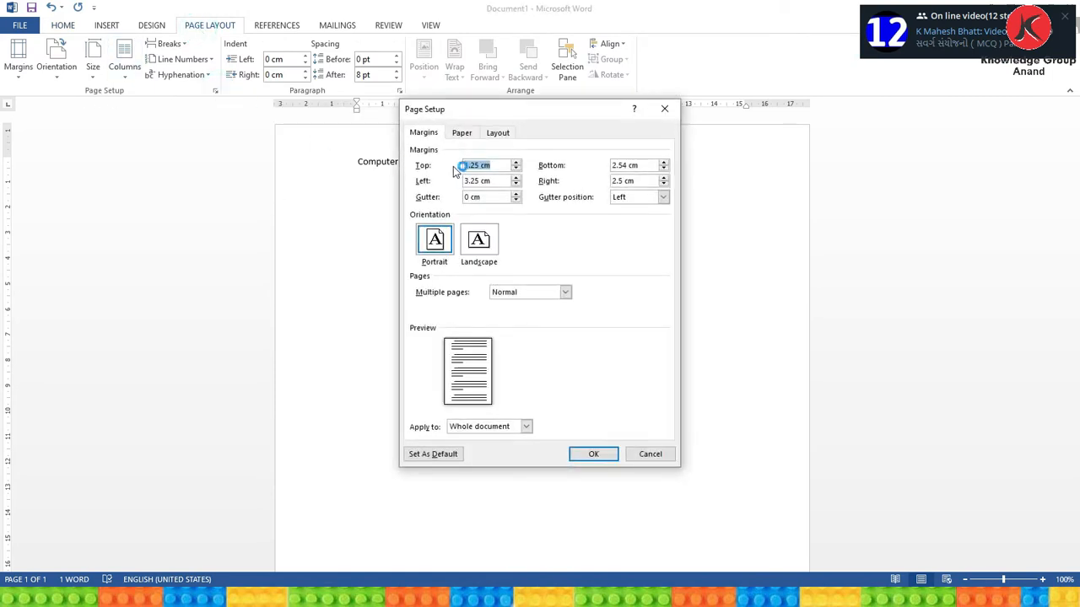
{"action": "left_click", "coordinate": [494, 165]}
{"action": "left_click", "coordinate": [470, 166]}
{"action": "left_click", "coordinate": [624, 165]}
{"action": "left_click", "coordinate": [484, 180]}
{"action": "left_click", "coordinate": [626, 181]}
{"action": "left_click", "coordinate": [488, 164]}
{"action": "left_click", "coordinate": [619, 166]}
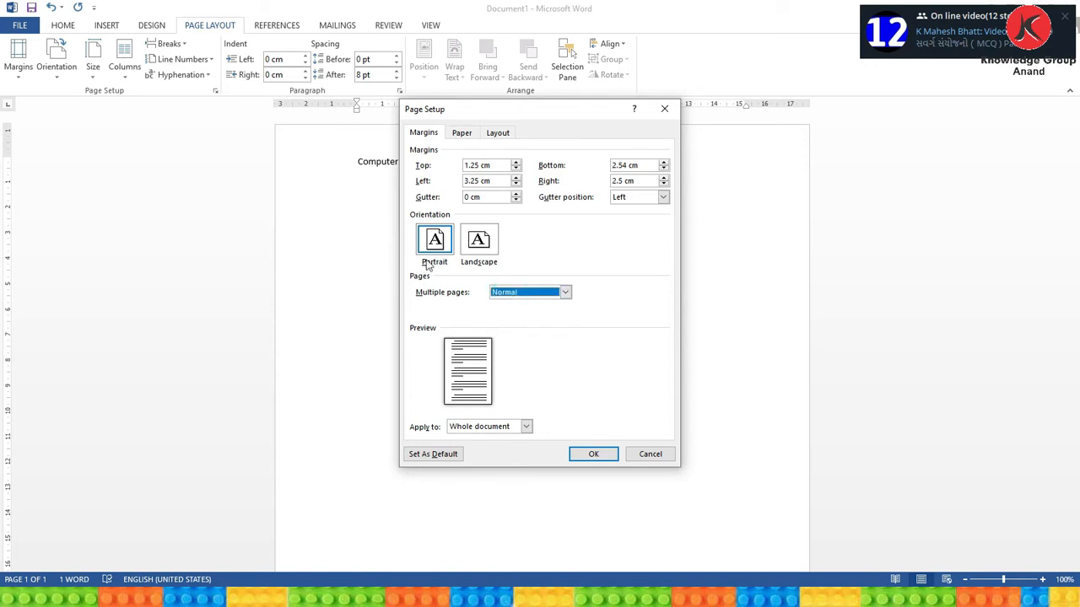
Examine the paper size choices and the layout settings in Page Setup, return to the margins, and close the dialog
{"action": "left_click", "coordinate": [458, 135]}
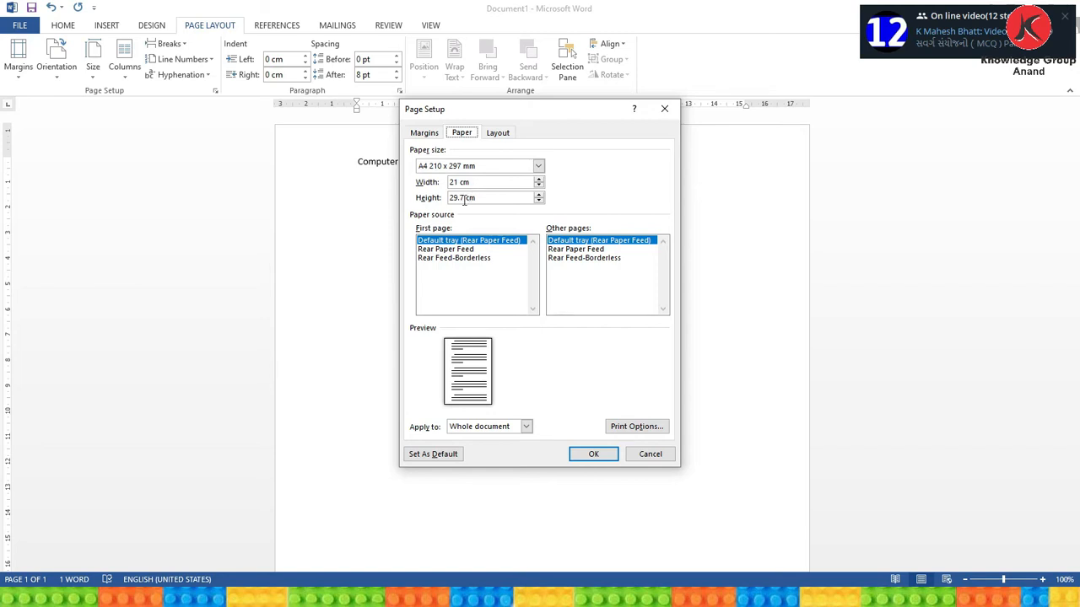
{"action": "left_click", "coordinate": [537, 166]}
{"action": "scroll", "coordinate": [497, 208], "scroll_direction": "down", "scroll_amount": 1}
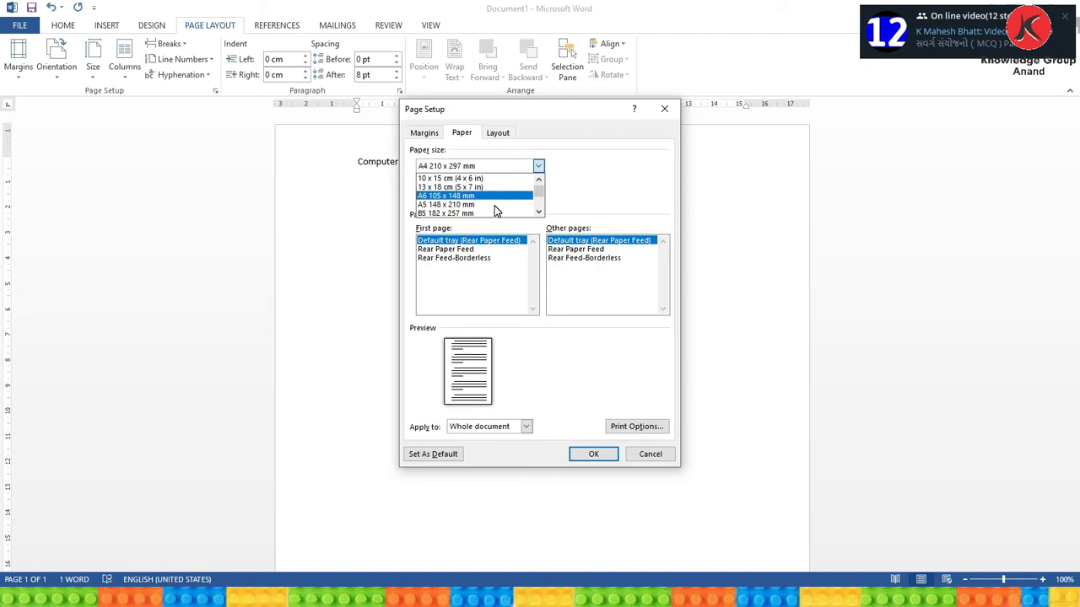
{"action": "left_click", "coordinate": [585, 173]}
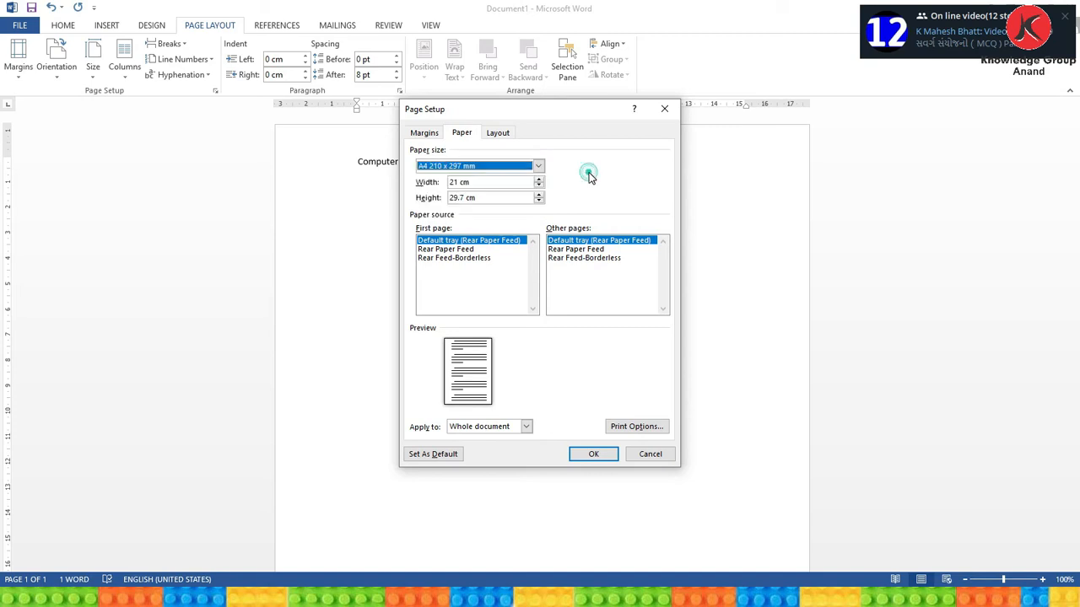
{"action": "left_click", "coordinate": [497, 132]}
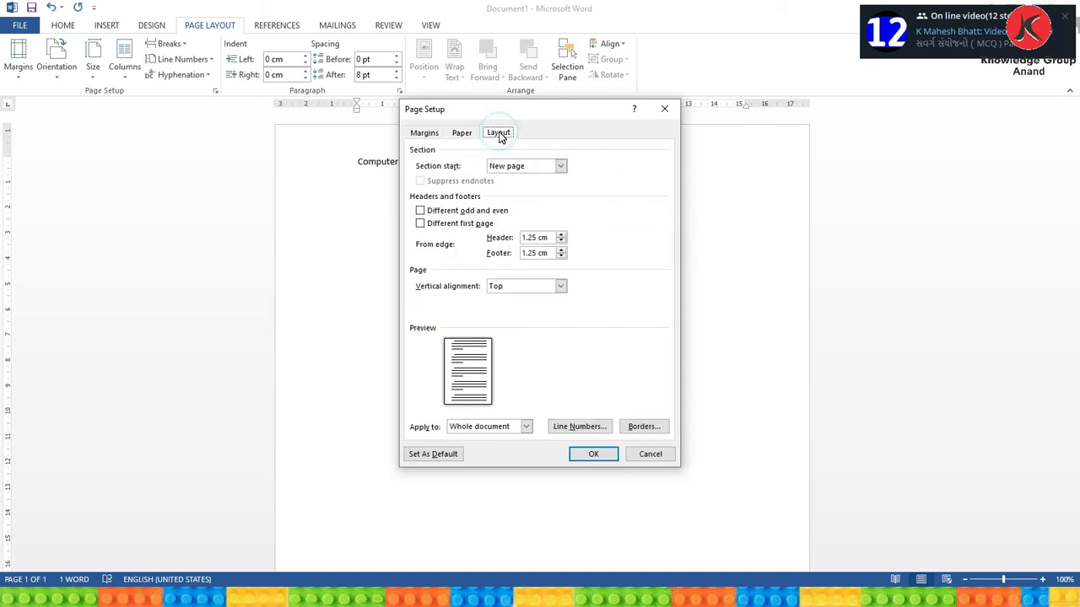
{"action": "left_click", "coordinate": [417, 135]}
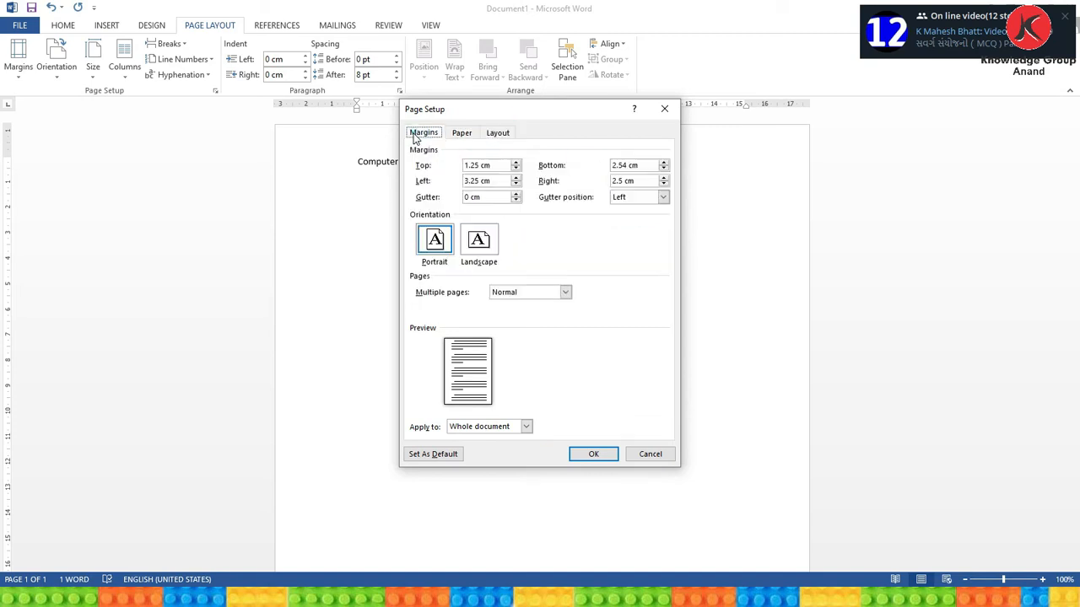
{"action": "left_click", "coordinate": [594, 455]}
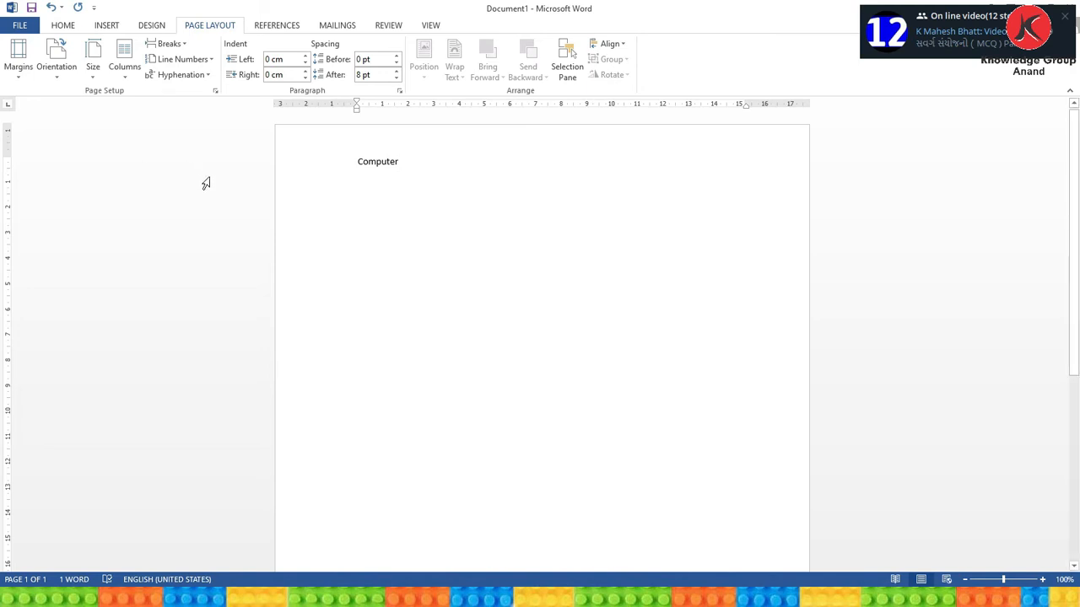
Review the orientation, paper size and column options, including the Columns dialog, and cancel without changing the columns
{"action": "left_click", "coordinate": [58, 74]}
{"action": "left_click", "coordinate": [88, 78]}
{"action": "left_click", "coordinate": [124, 74]}
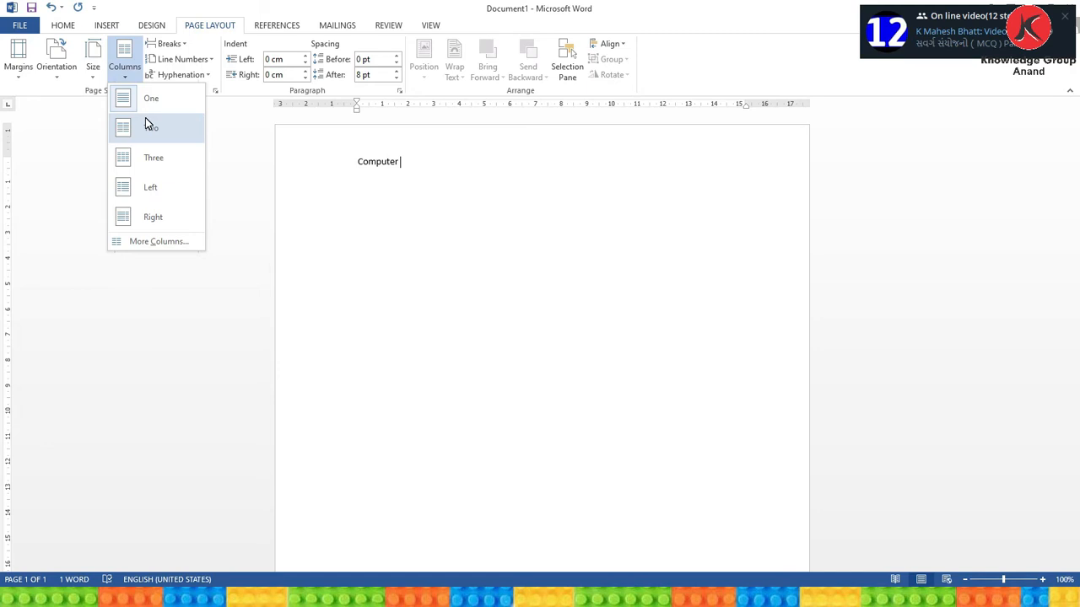
{"action": "left_click", "coordinate": [160, 243]}
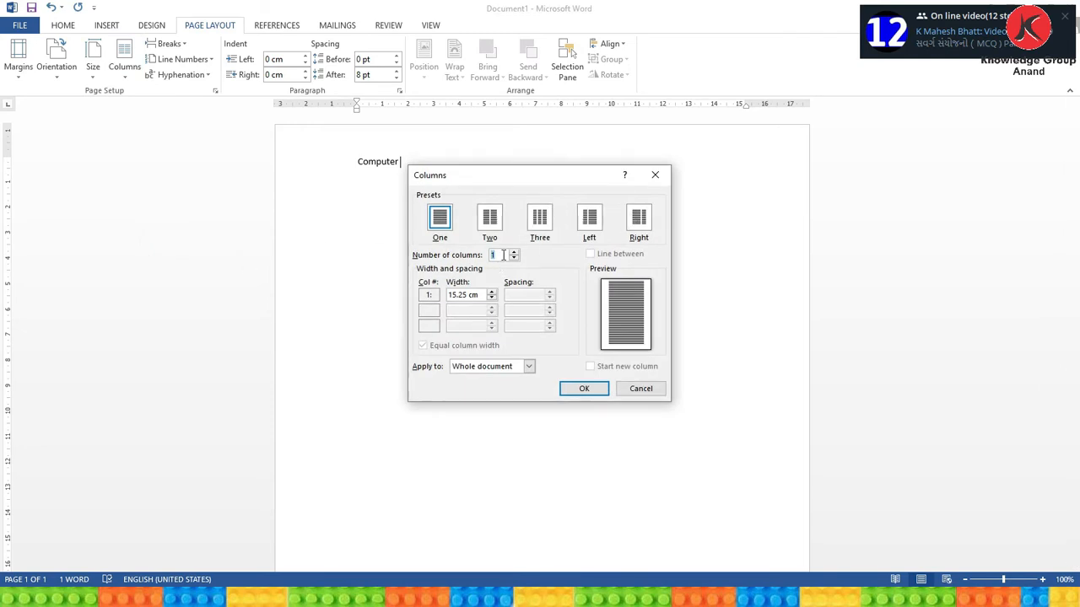
{"action": "left_click", "coordinate": [641, 388]}
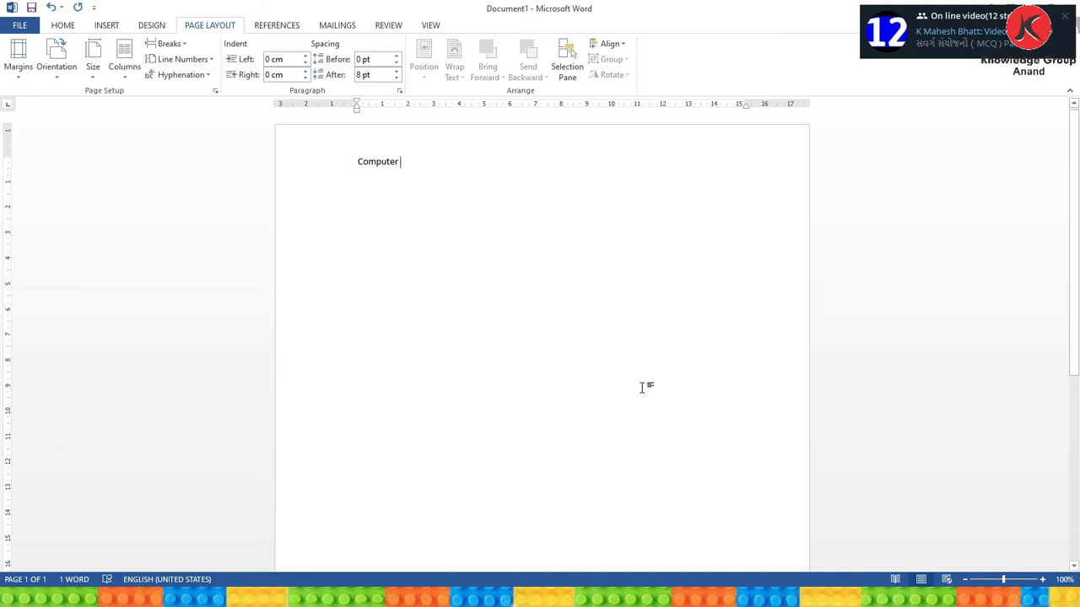
Delete the word Computer from the document
{"action": "left_click", "coordinate": [405, 169]}
{"action": "key", "text": "BackSpace"}
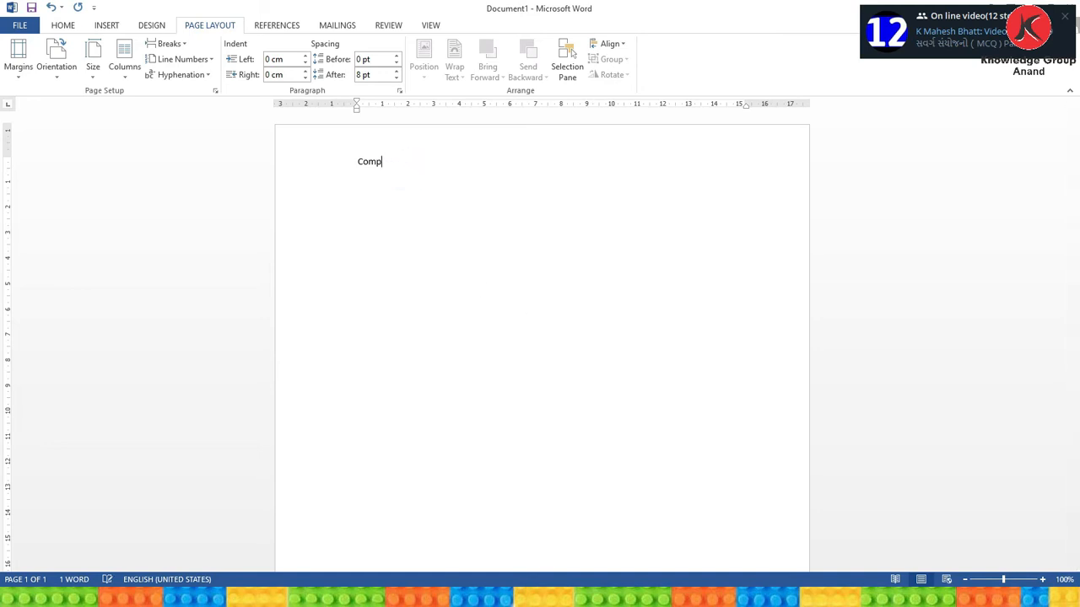
{"action": "key", "text": "BackSpace"}
{"action": "key", "text": "BackSpace"}
Switch to the PowerPoint slide show and advance to the Action Break 1 exercise to read its formatting tasks
{"action": "key", "text": "alt+Tab"}
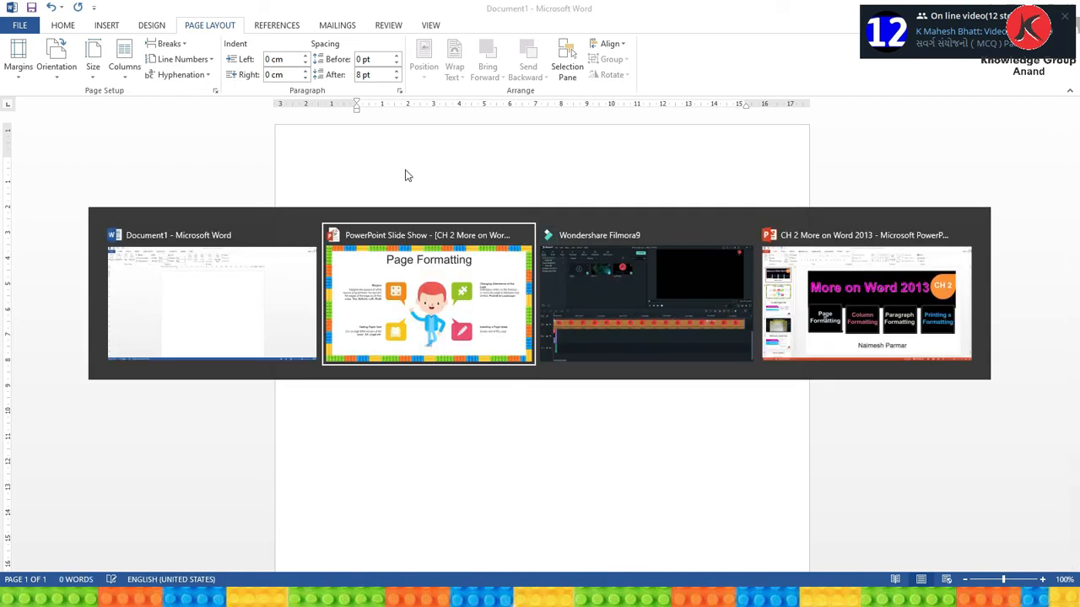
{"action": "key", "text": "Right"}
{"action": "key", "text": "Right"}
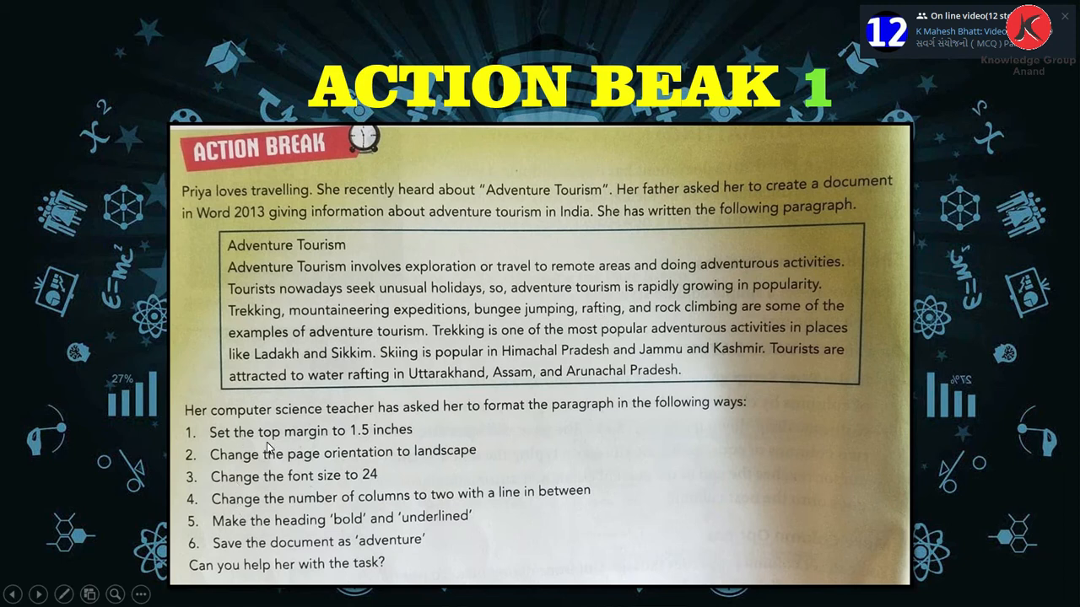
Switch back to Word and enter the heading "Adventure Tourism" in the blank document
{"action": "key", "text": "alt+Tab"}
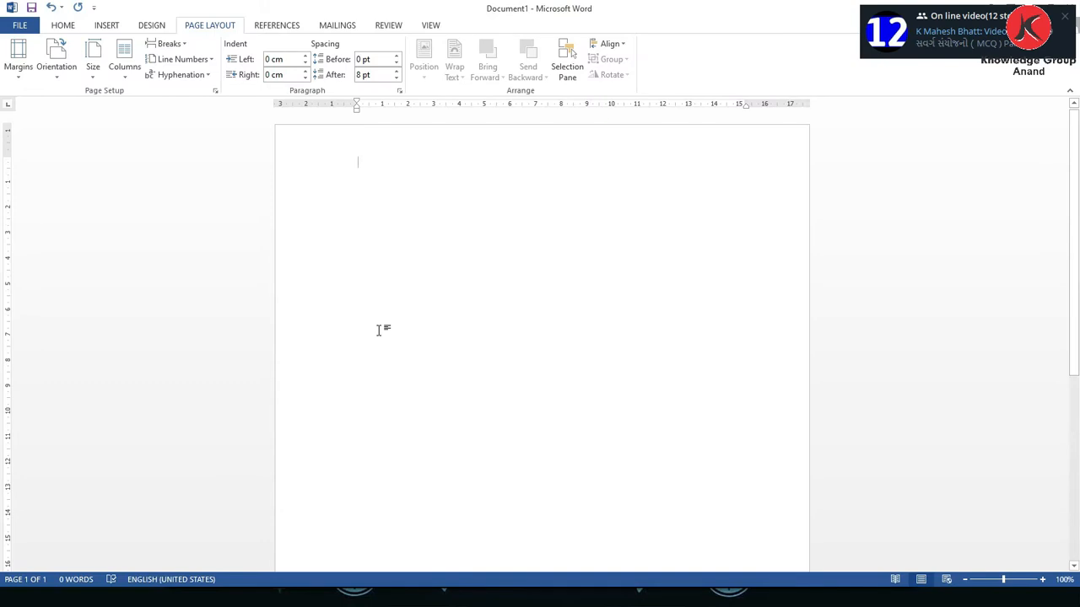
{"action": "type", "text": "Ad"}
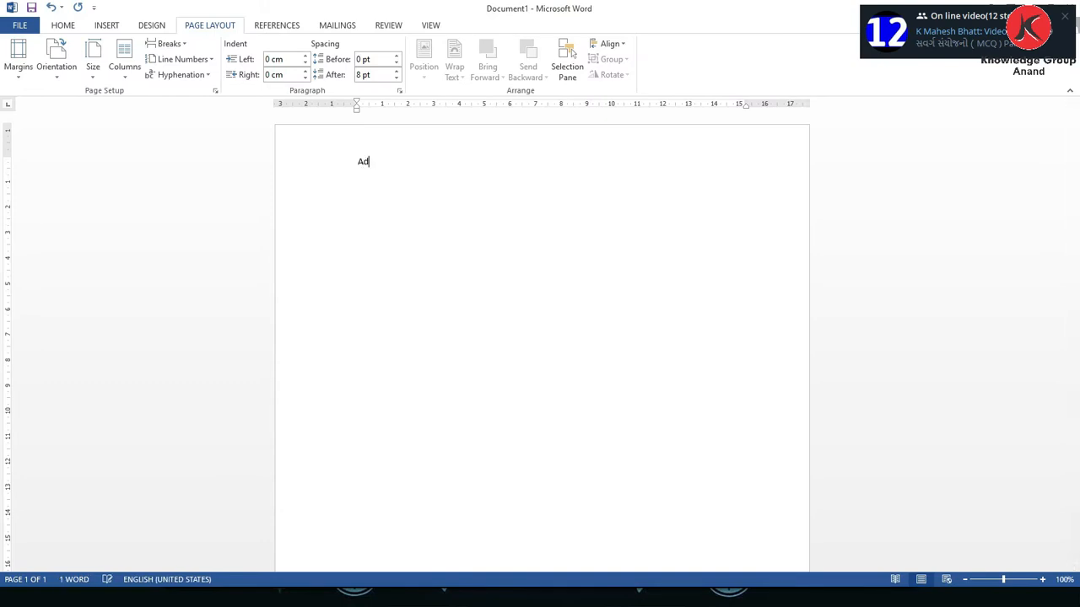
{"action": "type", "text": "venture Tou"}
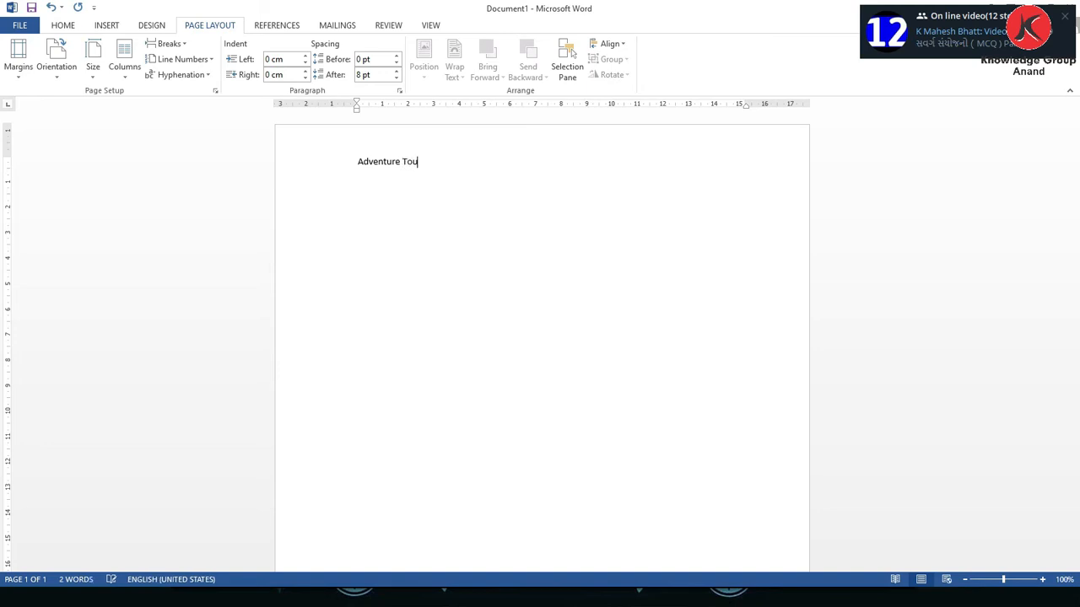
{"action": "type", "text": "ri"}
{"action": "type", "text": "sm "}
Below the heading, write "Adventure Tourism involves exploration or travel to remote areas and doing adventurous activities", correcting misspelled words
{"action": "type", "text": "Advent"}
{"action": "type", "text": "rue"}
{"action": "key", "text": "shift+F10"}
{"action": "key", "text": "Return"}
{"action": "type", "text": "Tourism im"}
{"action": "key", "text": "BackSpace"}
{"action": "type", "text": "nv"}
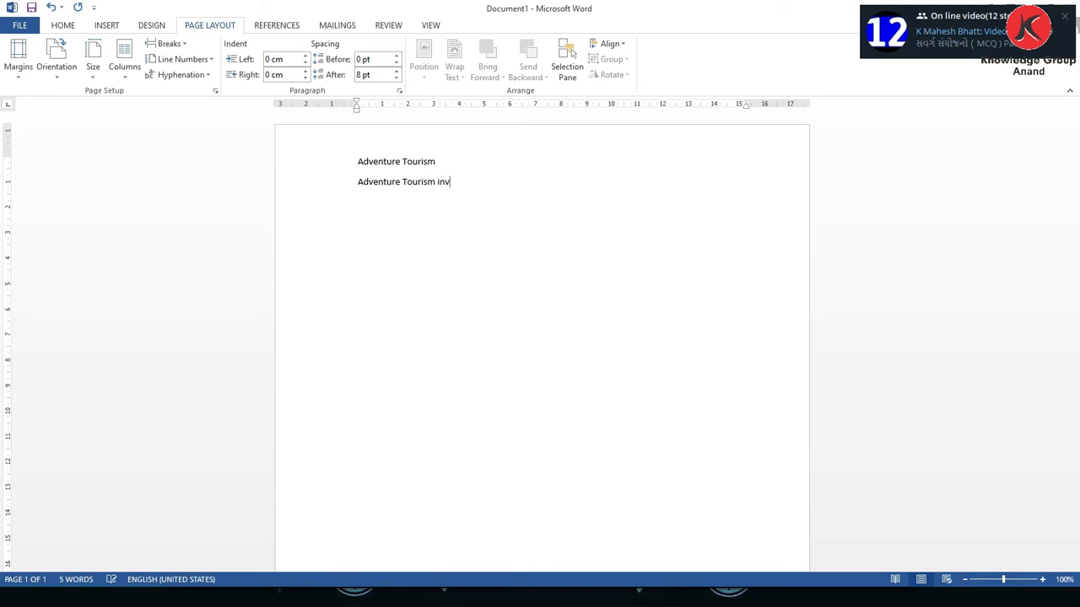
{"action": "type", "text": "olvers eploration or travel"}
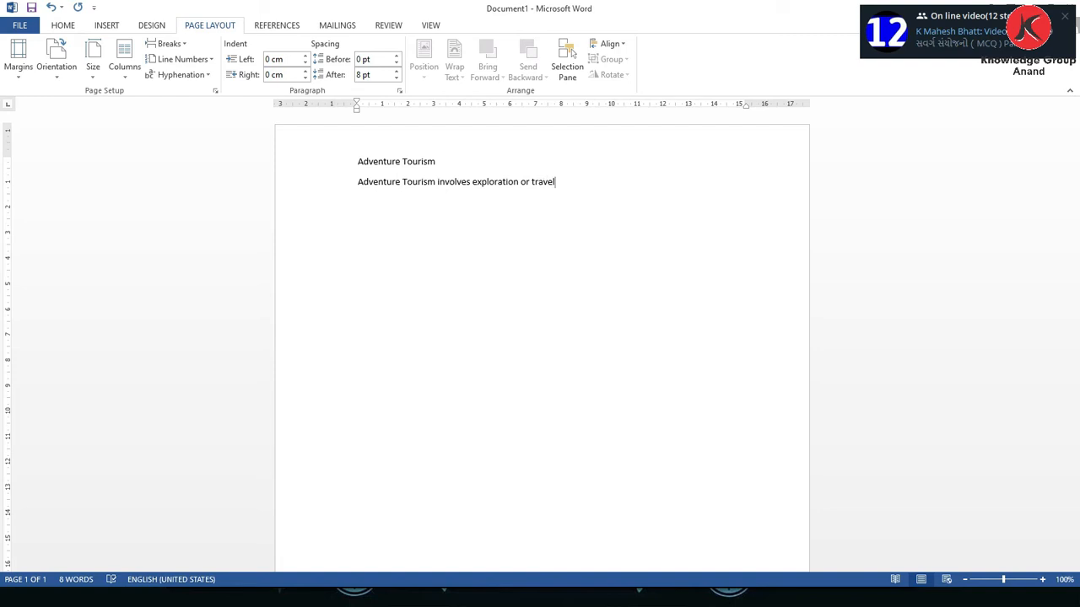
{"action": "type", "text": " to remote a"}
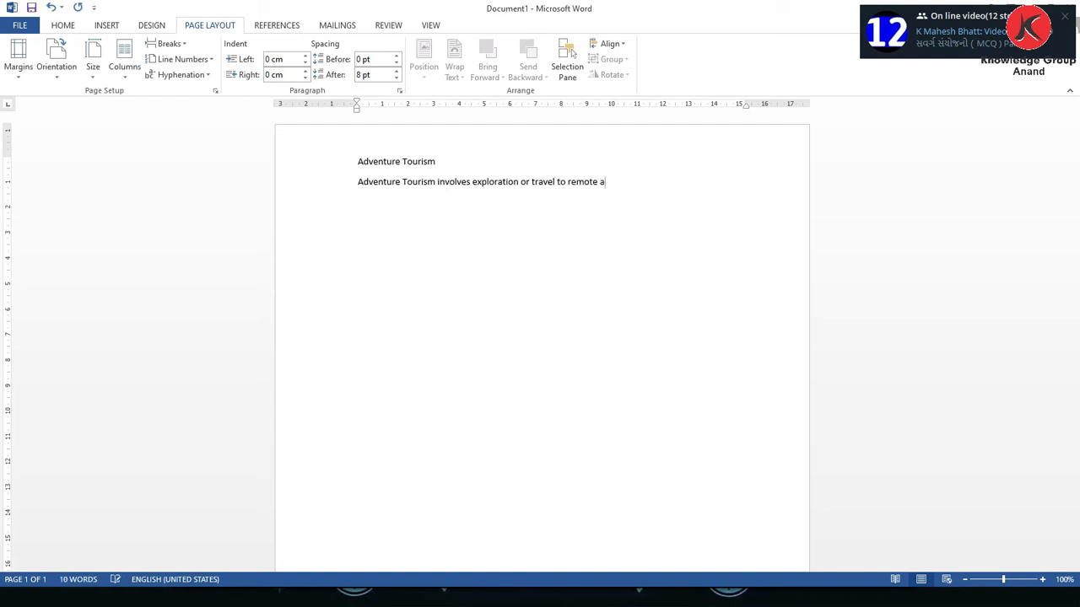
{"action": "type", "text": "reas and doing advanturous activities"}
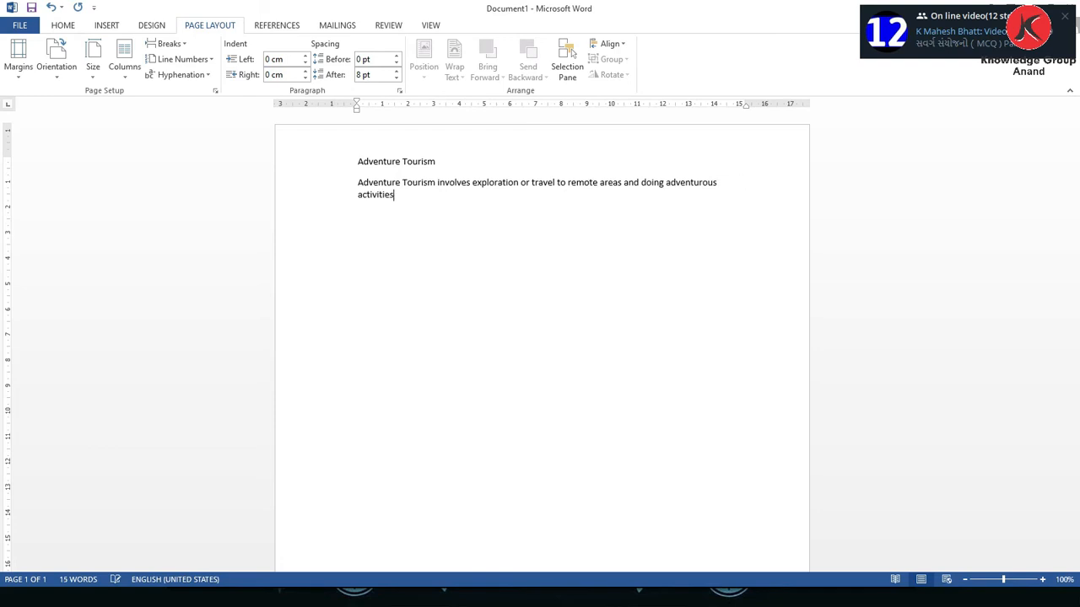
End the first sentence with a full stop and start the second with "Tourisms nowadays seek"
{"action": "type", "text": ". A"}
{"action": "key", "text": "BackSpace"}
{"action": "key", "text": "BackSpace"}
{"action": "type", "text": "Tourisums"}
{"action": "key", "text": "shift+F10"}
{"action": "key", "text": "Return"}
{"action": "type", "text": "nowadays seek"}
Continue the second sentence with "unusual holidays,", fixing the typing mistakes in both words
{"action": "type", "text": "un"}
{"action": "key", "text": "BackSpace"}
{"action": "key", "text": "BackSpace"}
{"action": "type", "text": "unsu"}
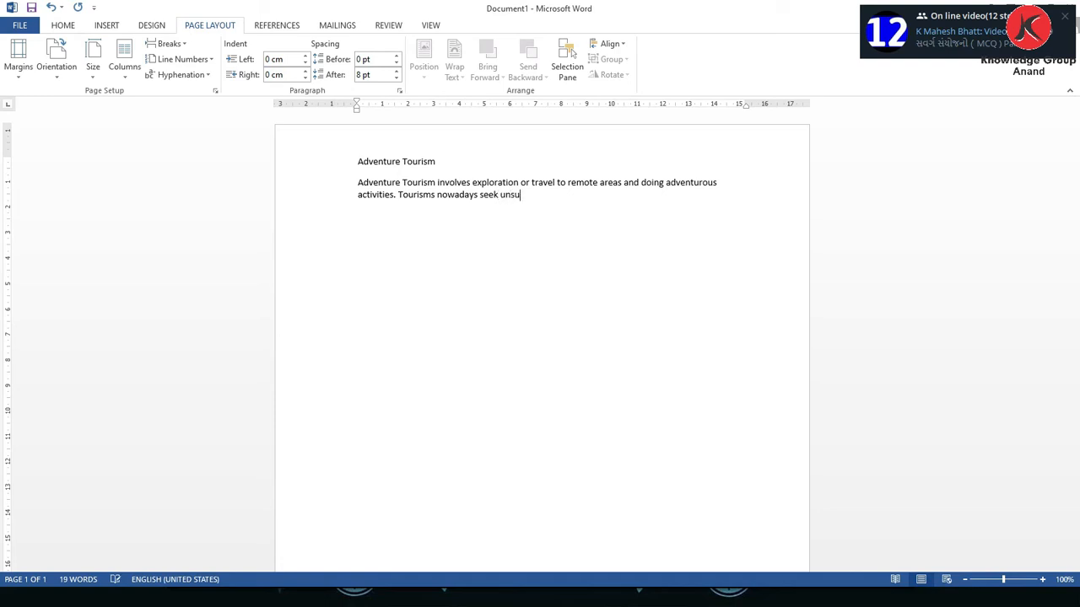
{"action": "key", "text": "BackSpace"}
{"action": "key", "text": "BackSpace"}
{"action": "type", "text": "sual holidya"}
{"action": "type", "text": "s"}
{"action": "key", "text": "BackSpace"}
{"action": "key", "text": "BackSpace"}
{"action": "key", "text": "BackSpace"}
{"action": "type", "text": "ays, So"}
{"action": "key", "text": "BackSpace"}
{"action": "key", "text": "BackSpace"}
Continue the sentence with "so advantures tourism is rapidly growing in popularity"
{"action": "type", "text": "so advantures"}
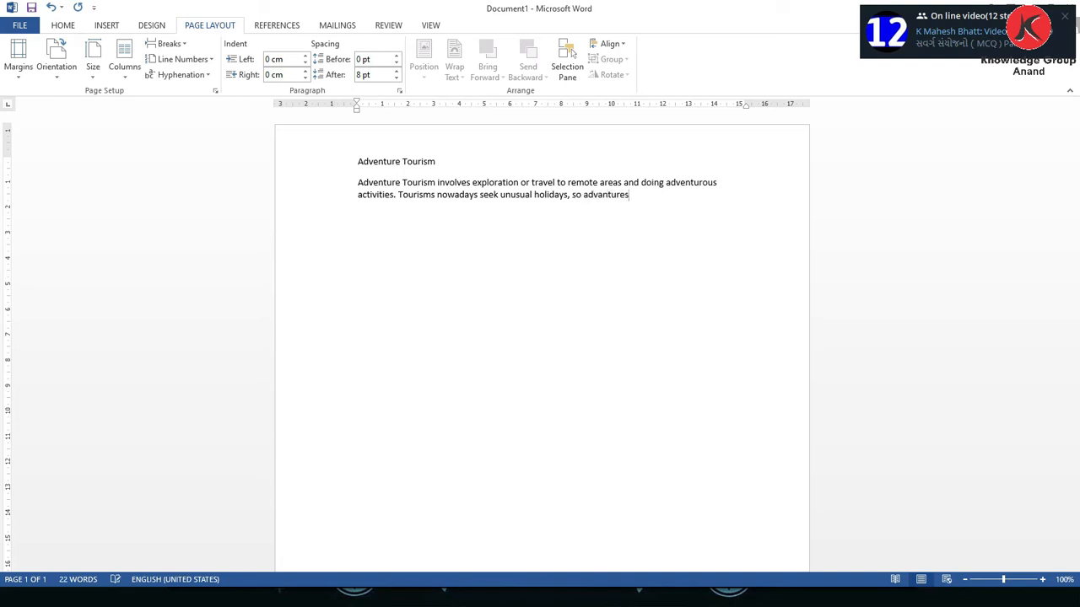
{"action": "type", "text": " tourism is rapidly growing in po"}
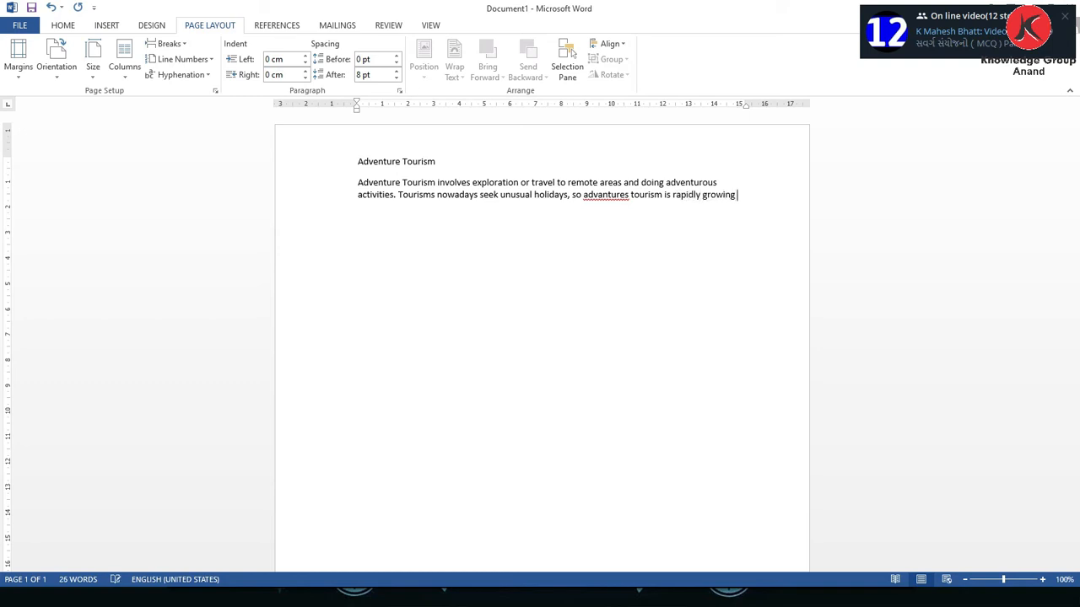
{"action": "type", "text": "pularri"}
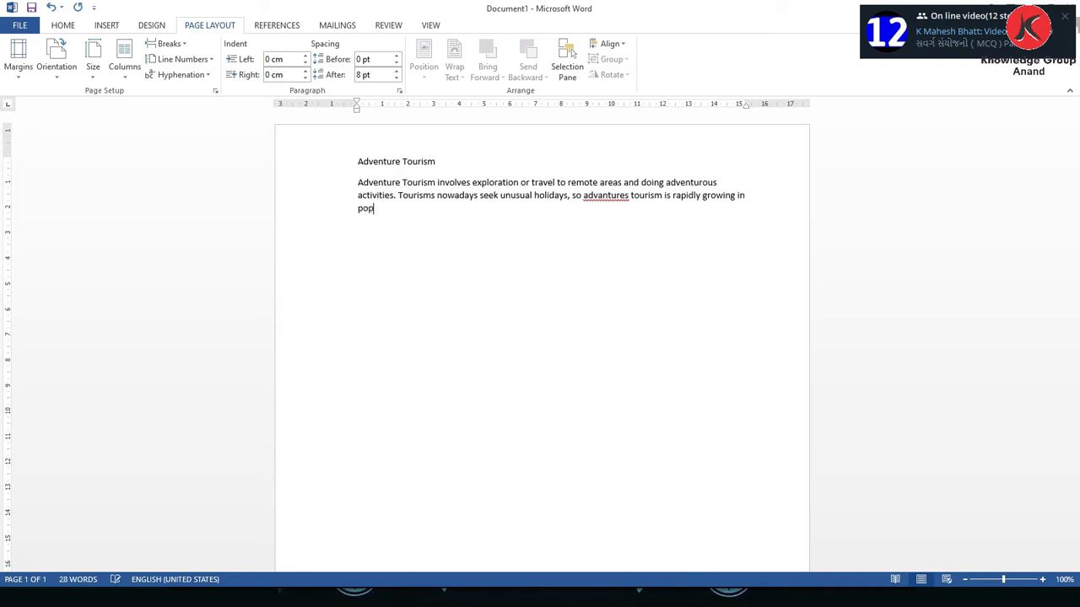
{"action": "key", "text": "BackSpace"}
{"action": "key", "text": "BackSpace"}
{"action": "type", "text": "ity"}
Correct the misspelled word "advantures" to "adventures" using the spelling suggestion
{"action": "key", "text": "Up"}
{"action": "key", "text": "Right"}
{"action": "right_click", "coordinate": [628, 197]}
{"action": "left_click", "coordinate": [673, 228]}
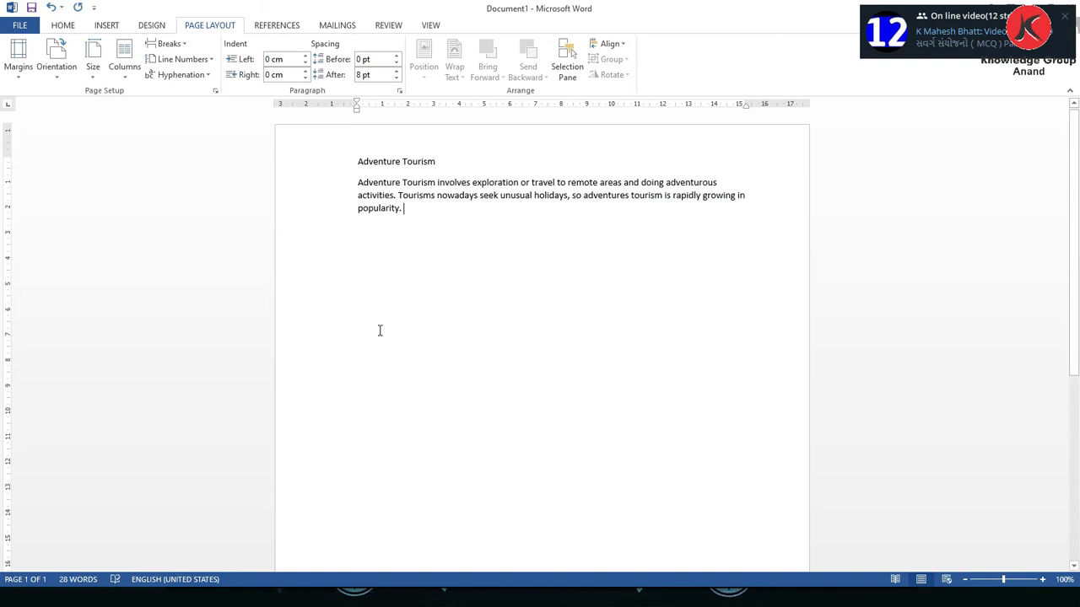
Copy the body paragraph below the heading and paste it three times at the end of the text
{"action": "key", "text": "shift+Up"}
{"action": "key", "text": "shift+Up"}
{"action": "key", "text": "shift+Home"}
{"action": "key", "text": "ctrl+c"}
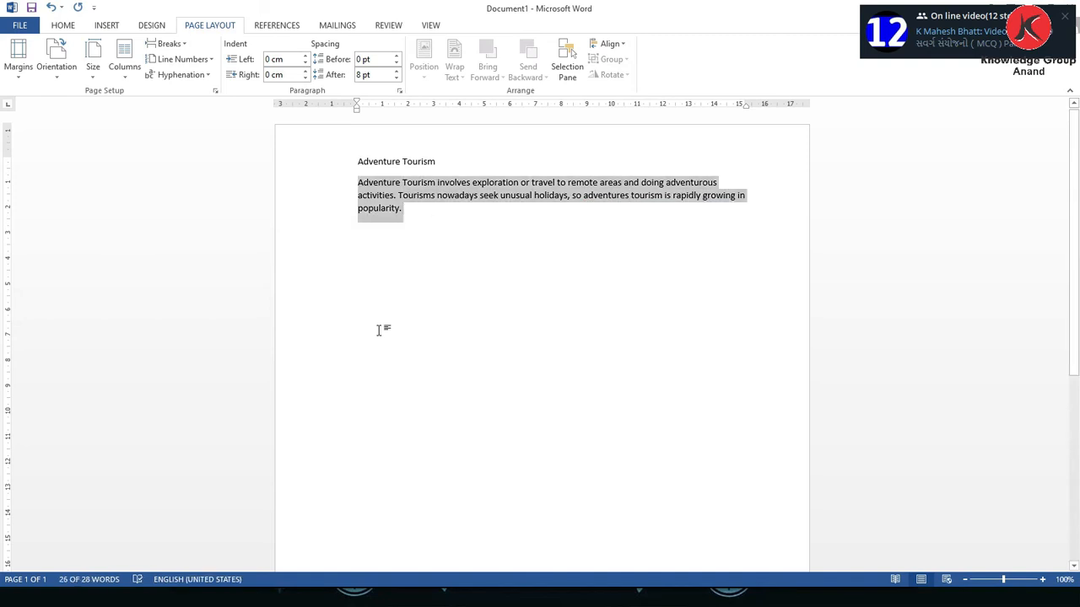
{"action": "left_click", "coordinate": [378, 330]}
{"action": "key", "text": "ctrl+v"}
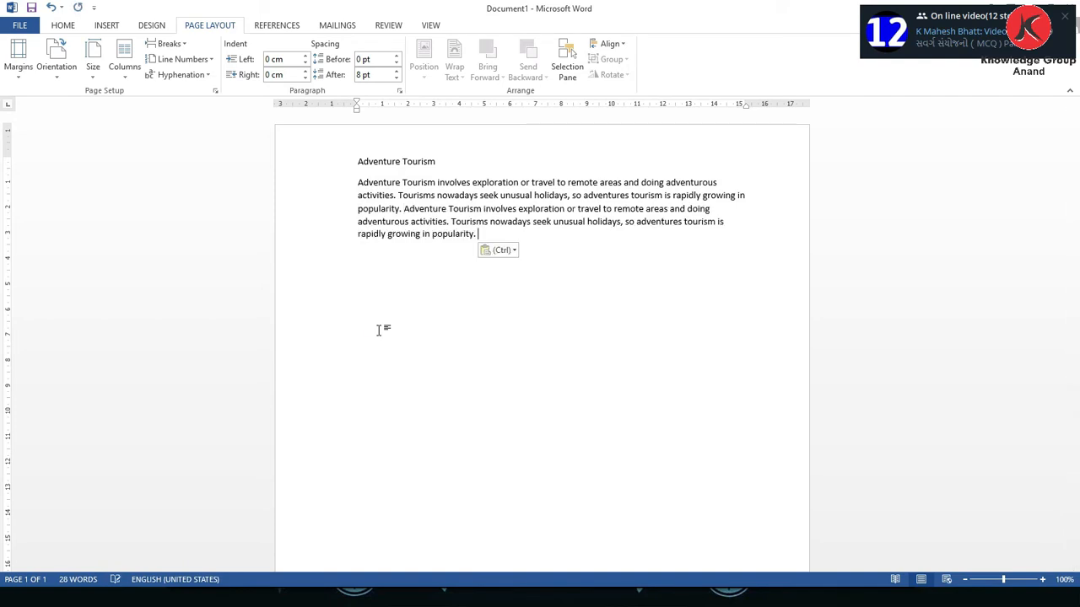
{"action": "key", "text": "ctrl+v"}
{"action": "key", "text": "ctrl+v"}
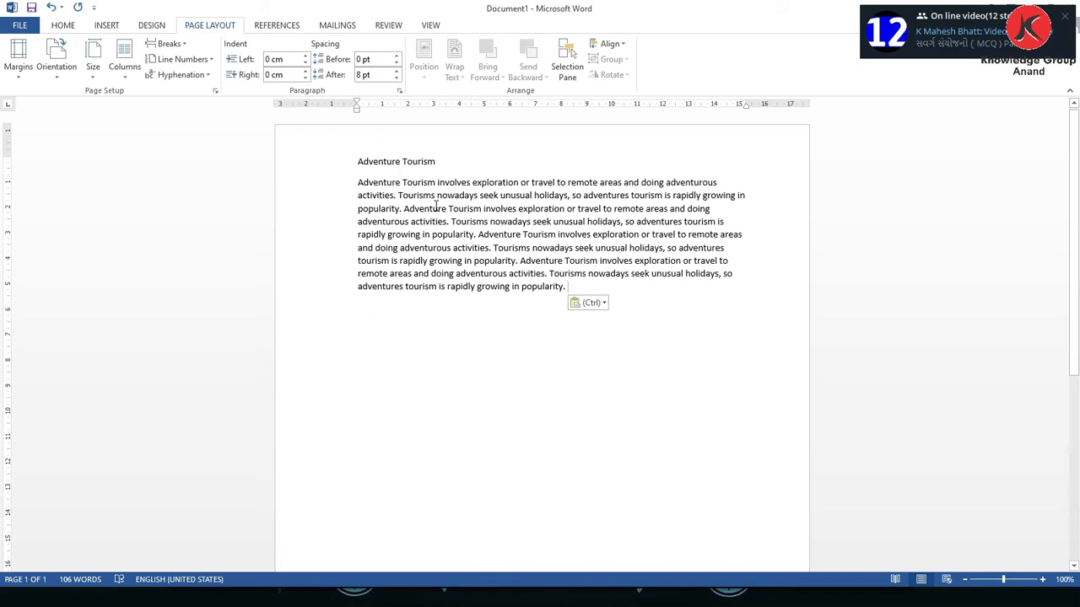
Check the margin task on the PowerPoint slide, return to Word and set the top margin to 1.5 cm
{"action": "key", "text": "alt+Tab"}
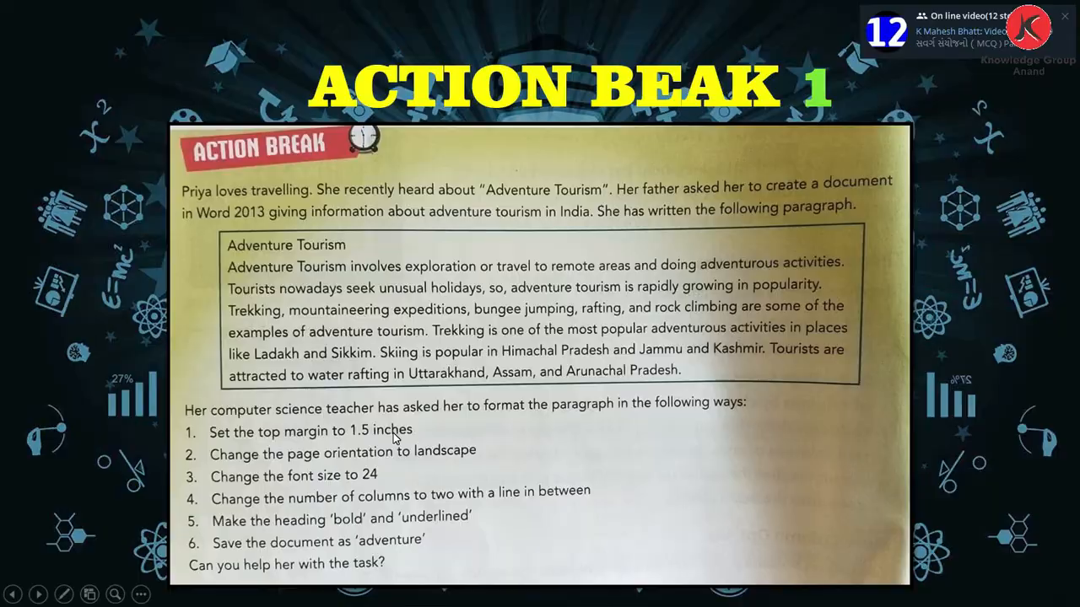
{"action": "key", "text": "alt+Tab"}
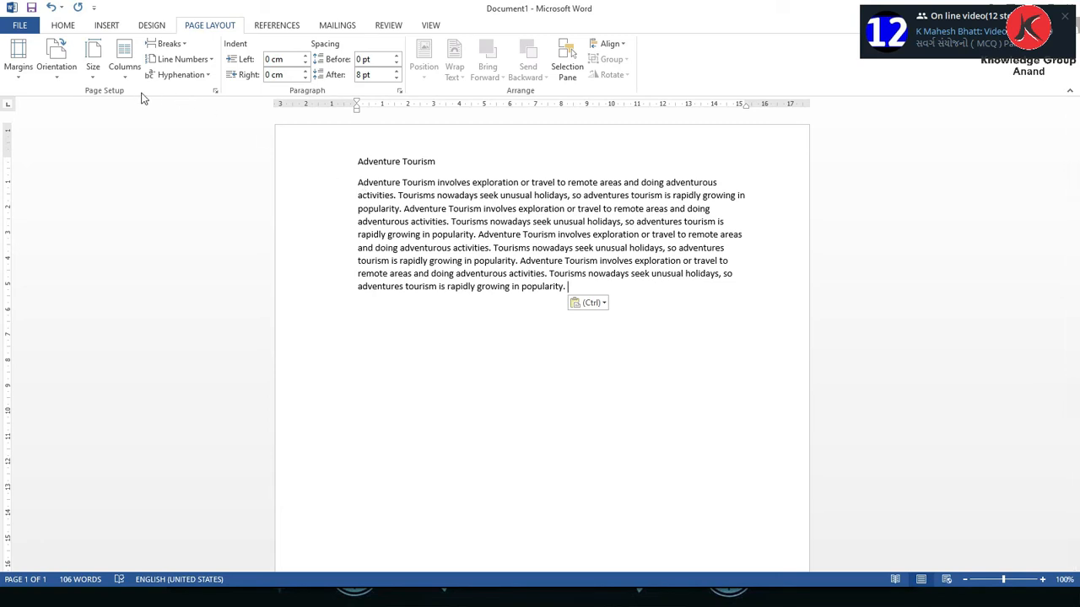
{"action": "left_click", "coordinate": [215, 91]}
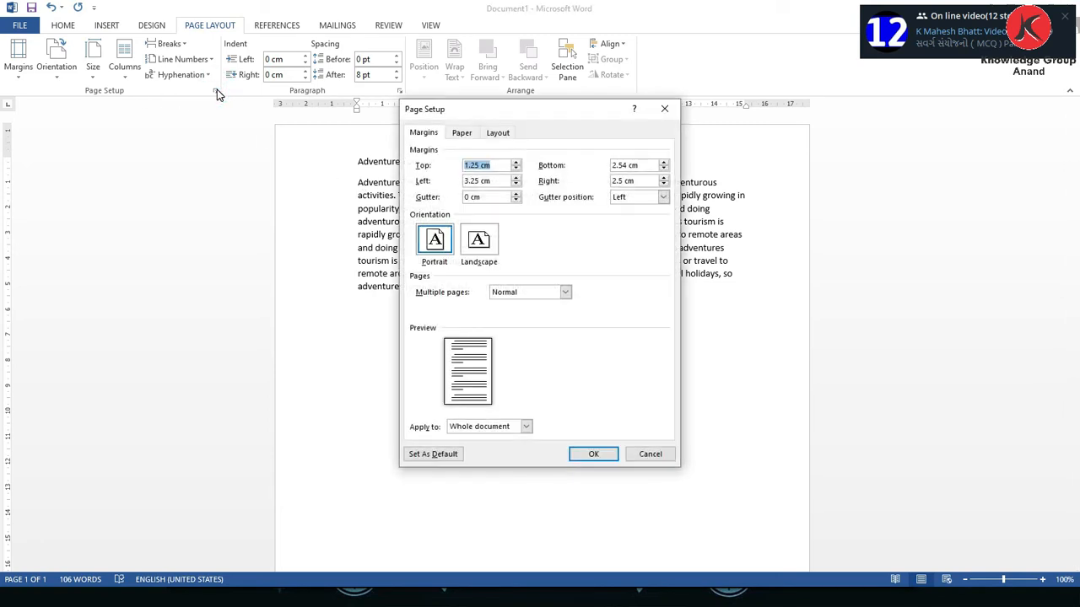
{"action": "left_click", "coordinate": [485, 166]}
{"action": "key", "text": "shift+Left"}
{"action": "key", "text": "shift+Left"}
{"action": "type", "text": "5"}
{"action": "left_click", "coordinate": [592, 455]}
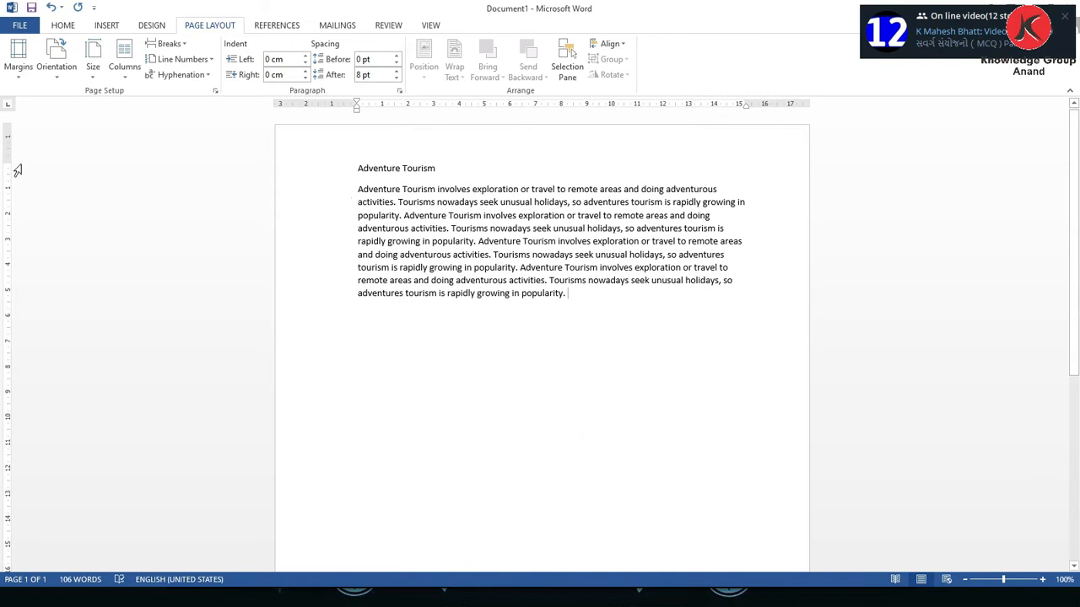
Read the second task on the PowerPoint slide, return to Word and change the page orientation to landscape
{"action": "key", "text": "alt+Tab"}
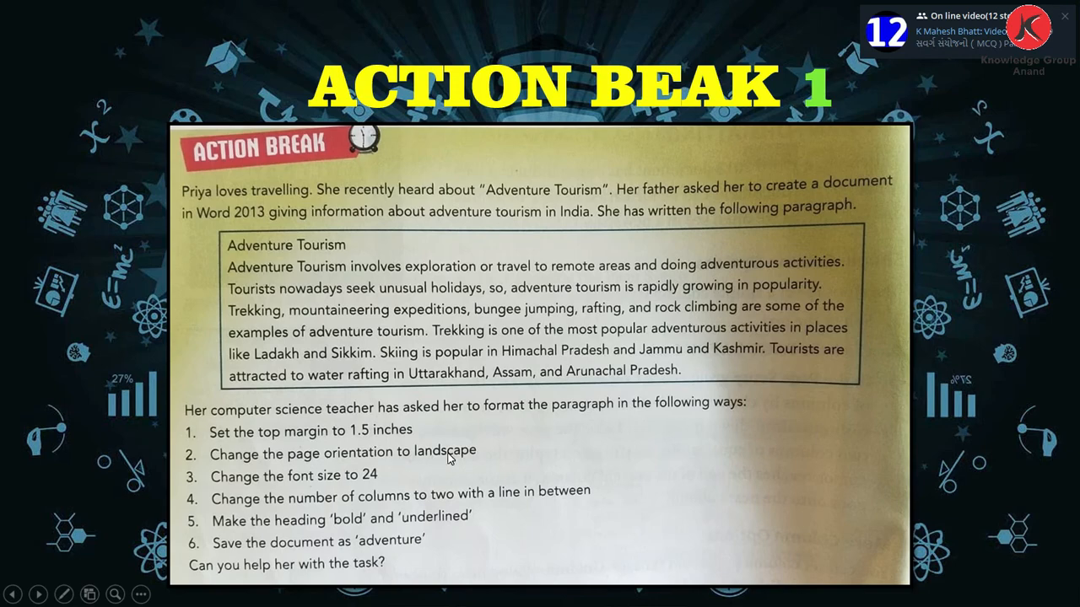
{"action": "key", "text": "alt+Tab"}
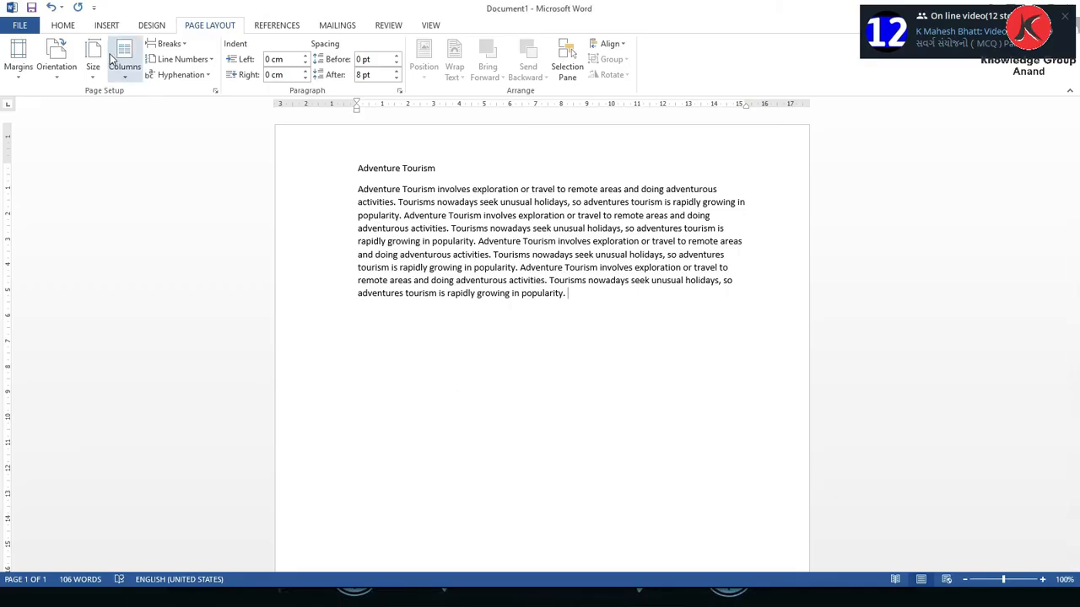
{"action": "left_click", "coordinate": [66, 80]}
{"action": "left_click", "coordinate": [78, 130]}
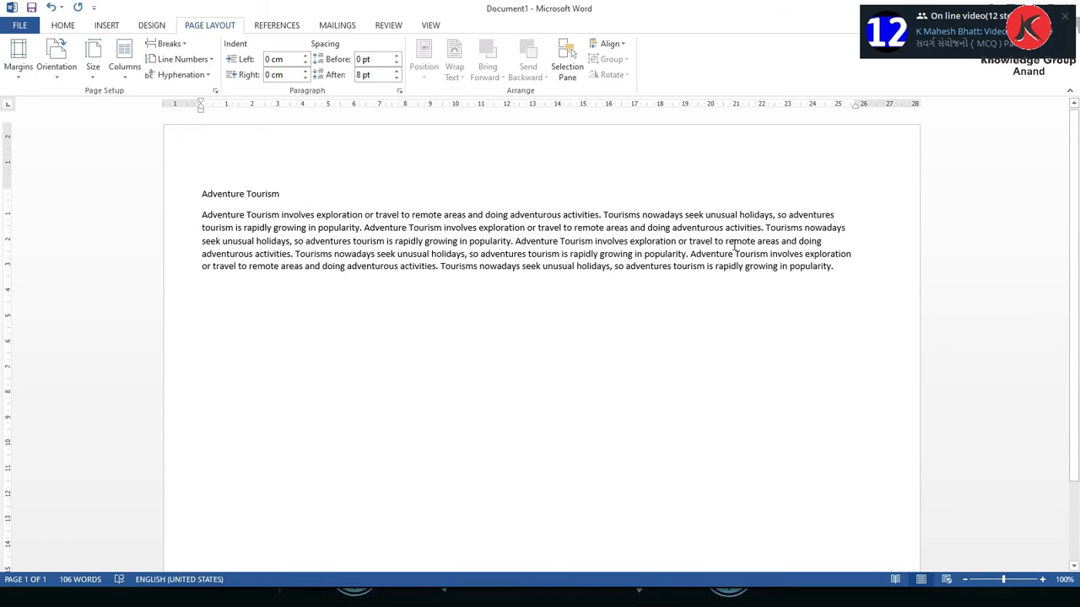
Check the font task on the PowerPoint slide, return to Word and set the heading and paragraph to font size 24
{"action": "key", "text": "alt+Tab"}
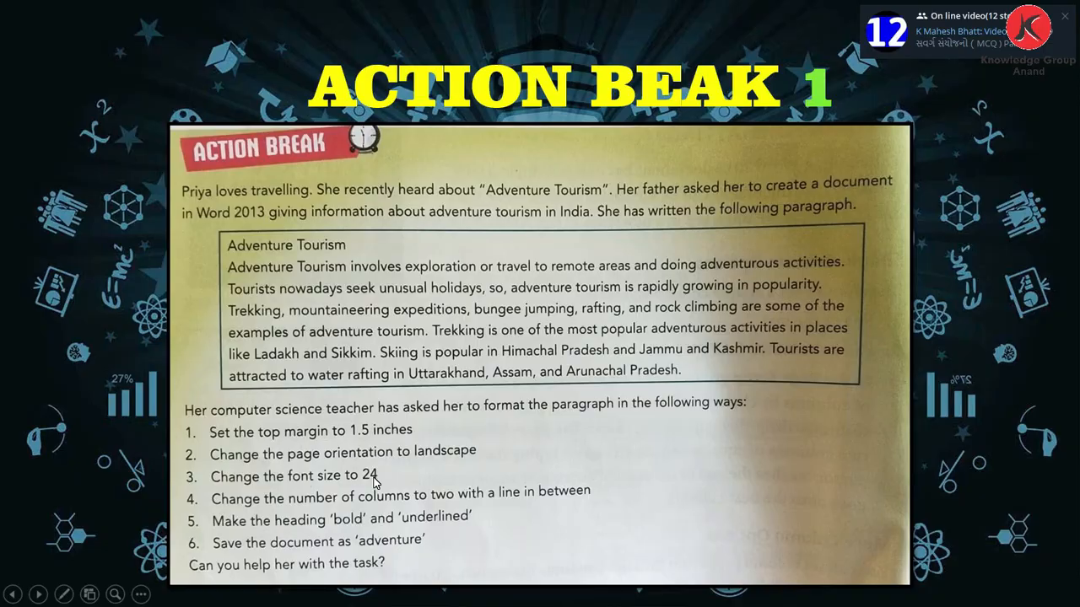
{"action": "key", "text": "alt+Tab"}
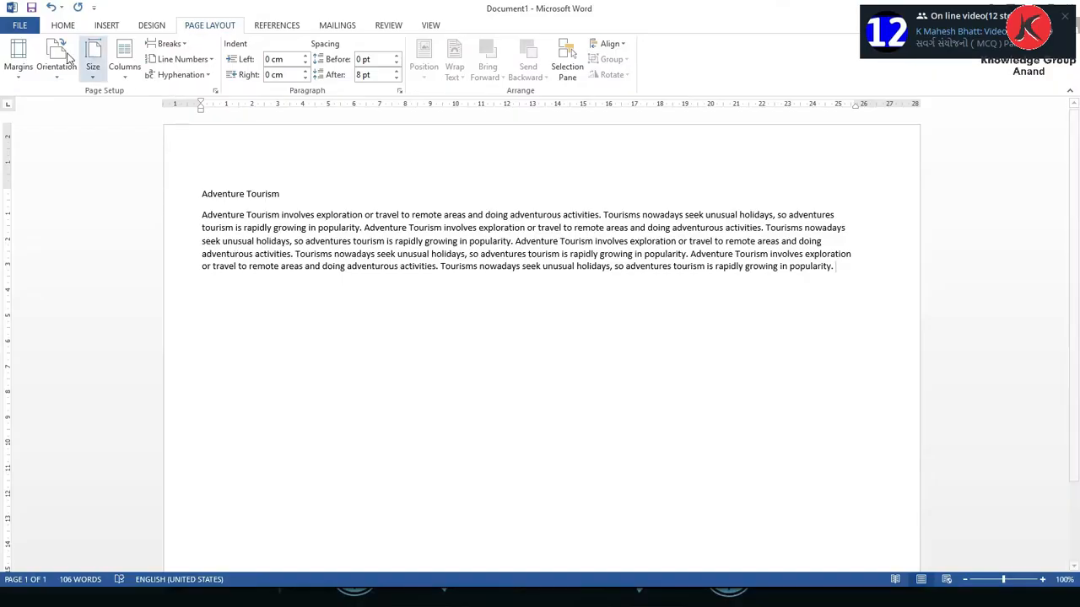
{"action": "left_click", "coordinate": [62, 25]}
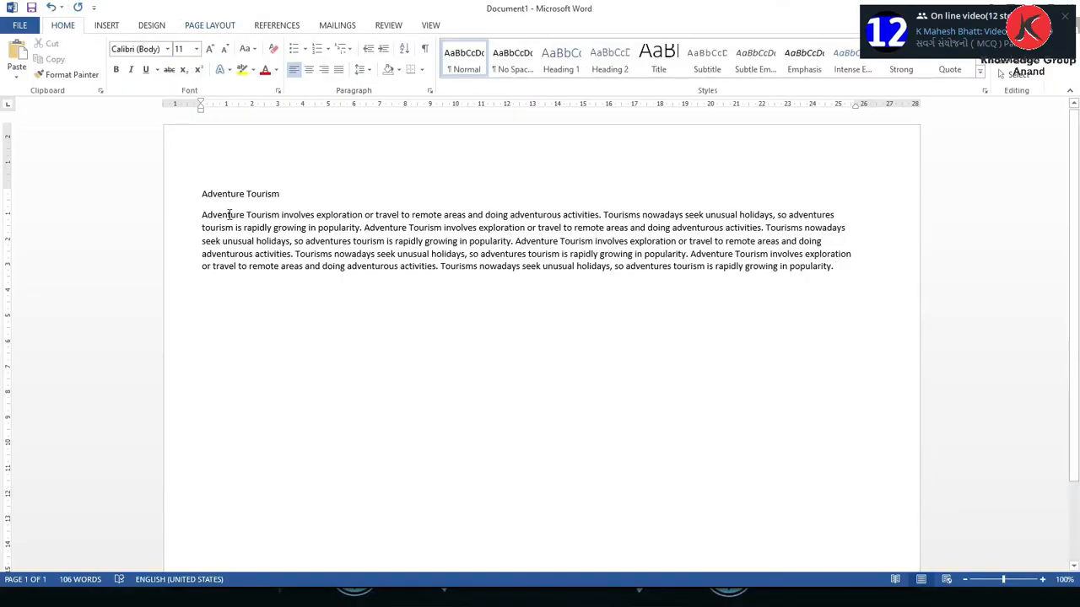
{"action": "left_click_drag", "start_coordinate": [336, 227], "coordinate": [841, 267]}
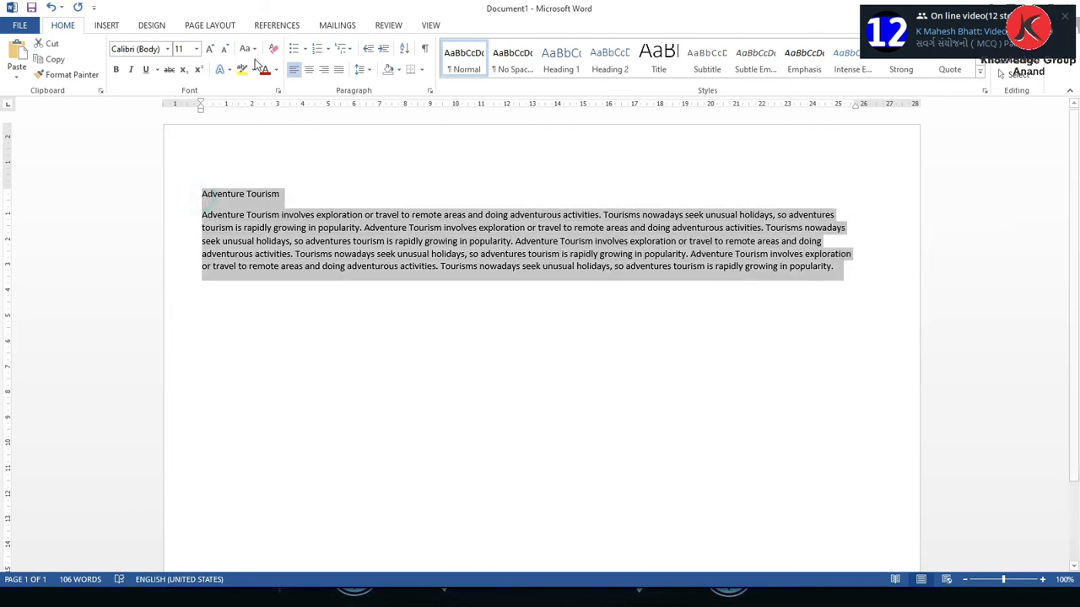
{"action": "left_click", "coordinate": [184, 51]}
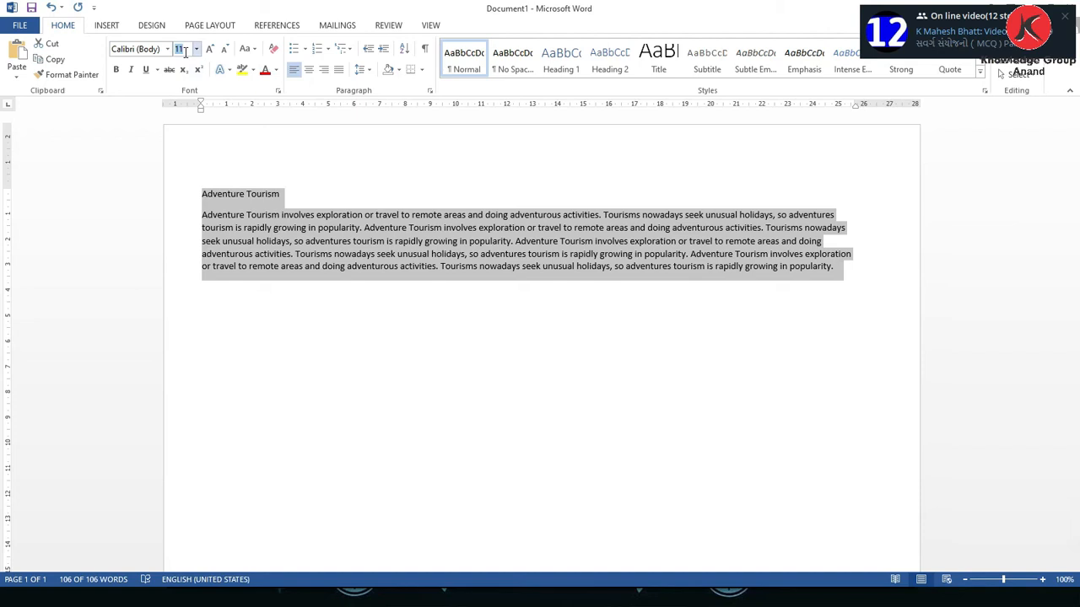
{"action": "type", "text": "24"}
{"action": "key", "text": "Return"}
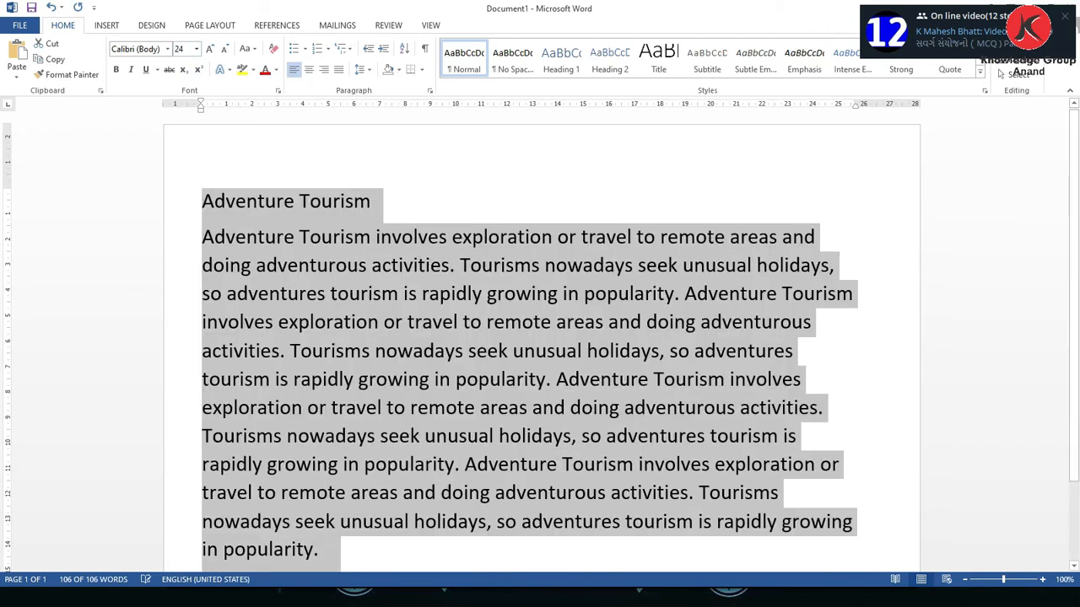
{"action": "scroll", "coordinate": [1, 245], "scroll_direction": "down", "scroll_amount": 2}
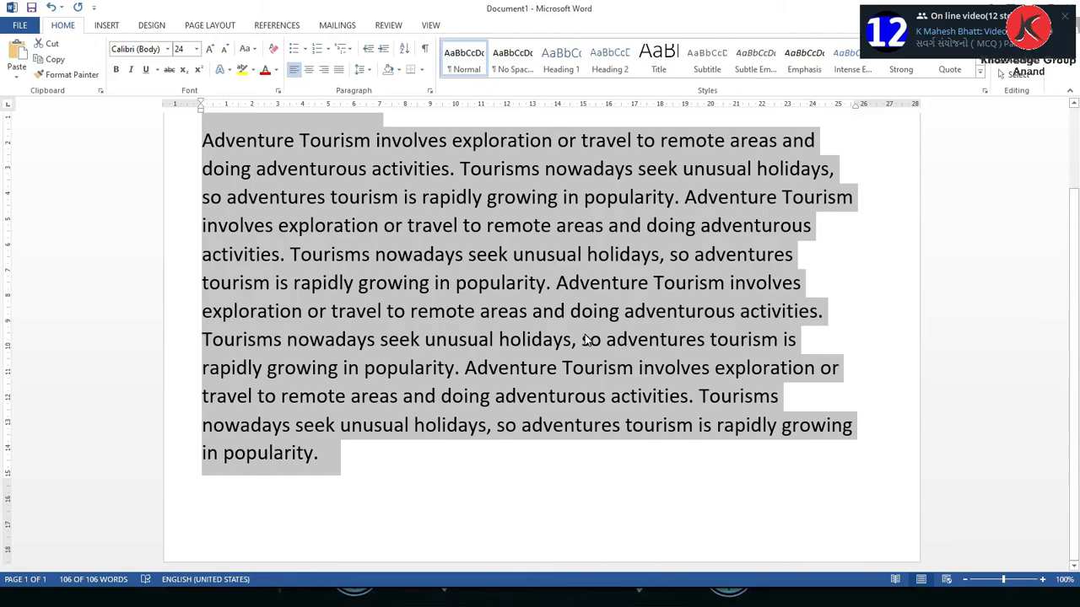
Check the columns task on the PowerPoint slide, return to Word and arrange the heading and paragraph in two columns
{"action": "key", "text": "alt+Tab"}
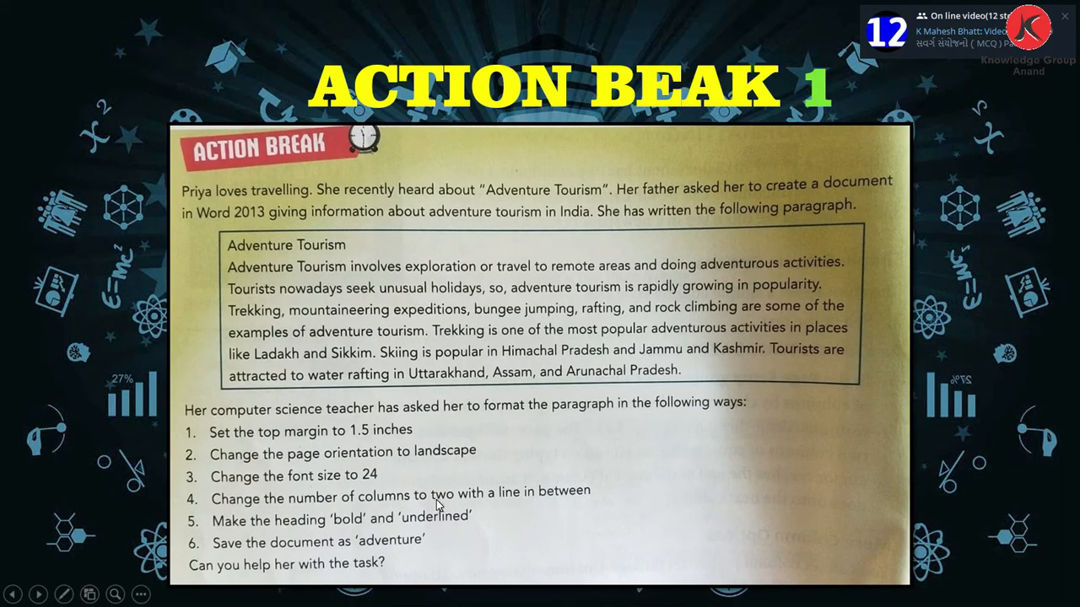
{"action": "key", "text": "alt+Tab"}
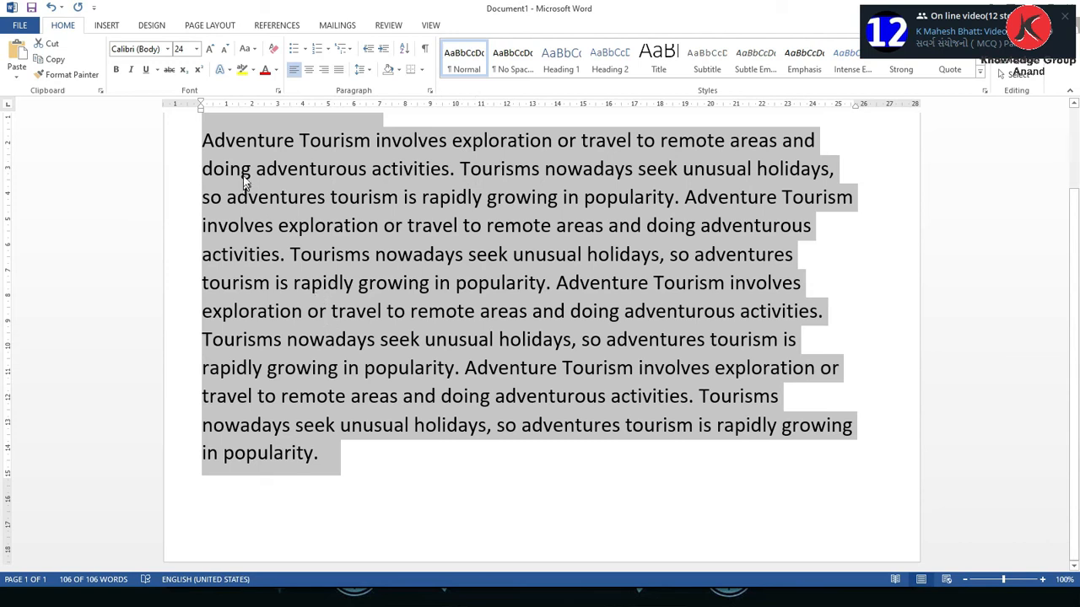
{"action": "left_click", "coordinate": [305, 366]}
{"action": "scroll", "coordinate": [253, 366], "scroll_direction": "up", "scroll_amount": 2}
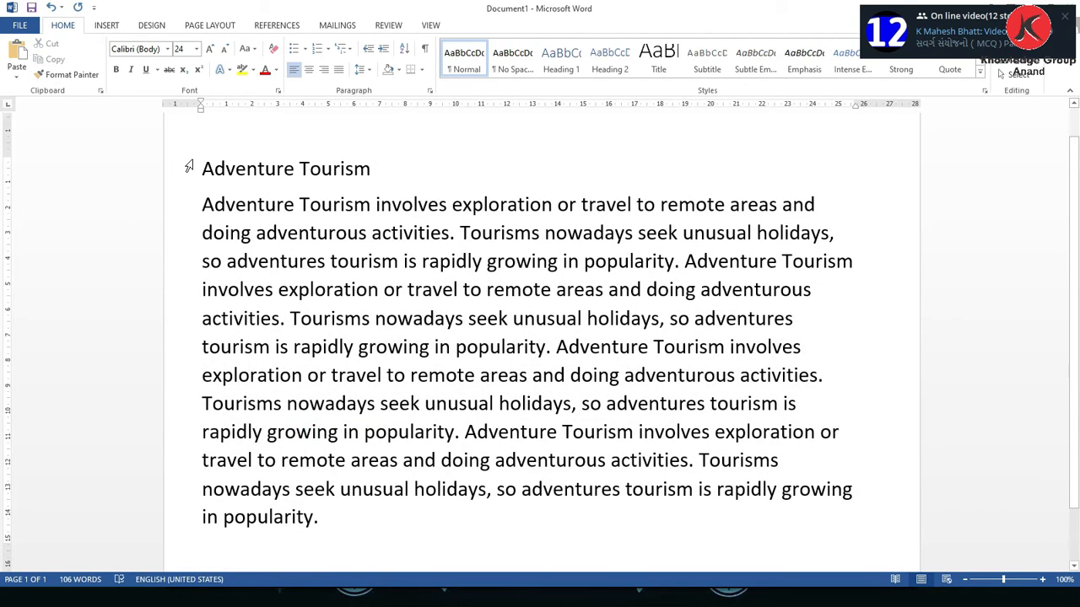
{"action": "left_click_drag", "start_coordinate": [199, 169], "coordinate": [319, 517]}
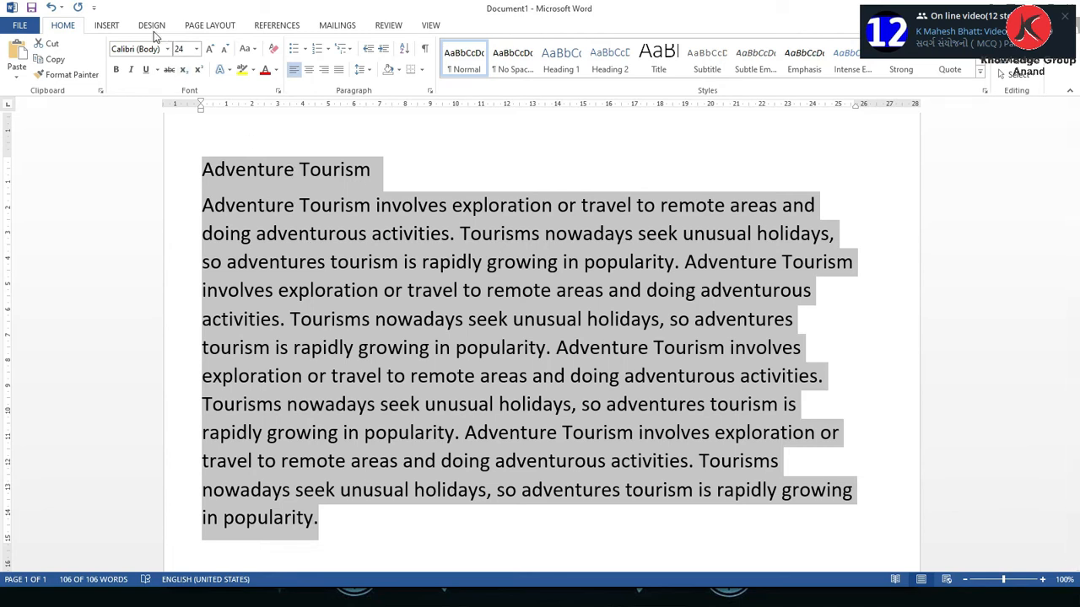
{"action": "left_click", "coordinate": [209, 25]}
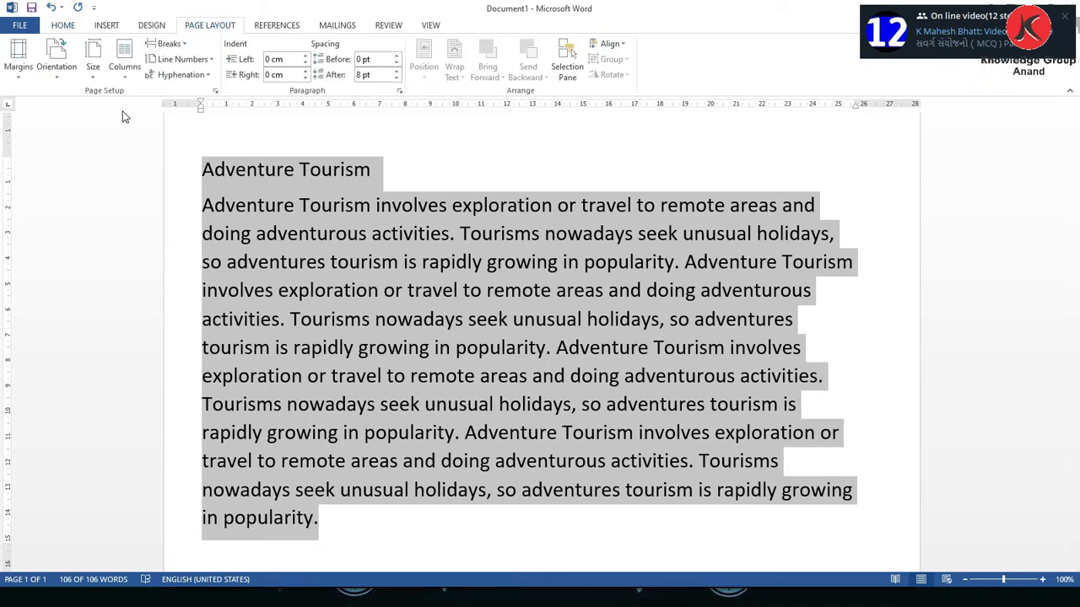
{"action": "left_click", "coordinate": [124, 59]}
{"action": "left_click", "coordinate": [147, 128]}
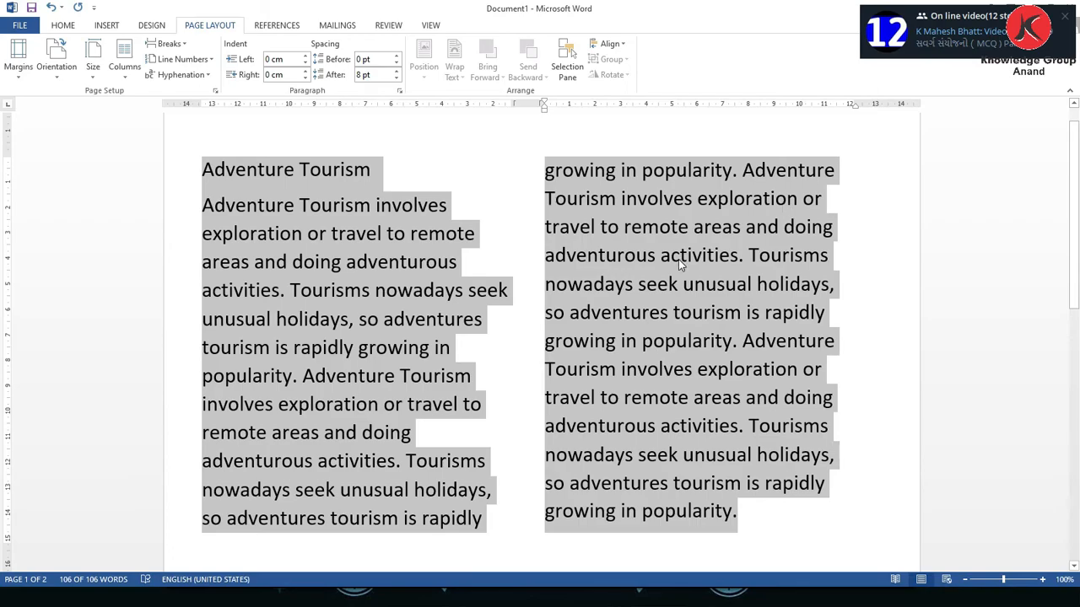
Check the columns task on the PowerPoint slide again, return to Word and add a line between the two columns of the selected text
{"action": "key", "text": "alt+Tab"}
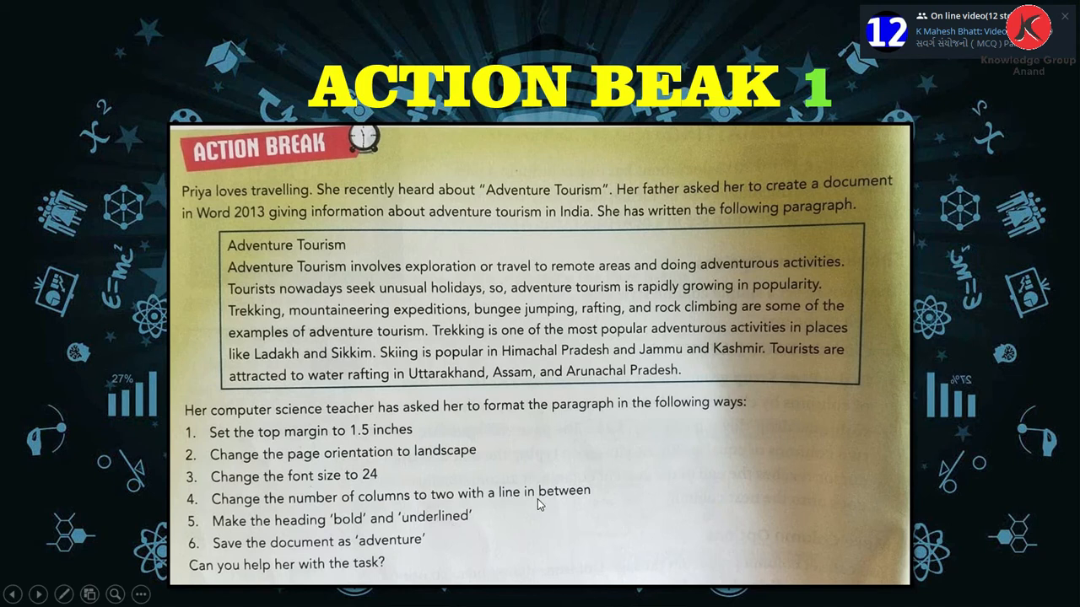
{"action": "key", "text": "alt+Tab"}
{"action": "left_click", "coordinate": [126, 72]}
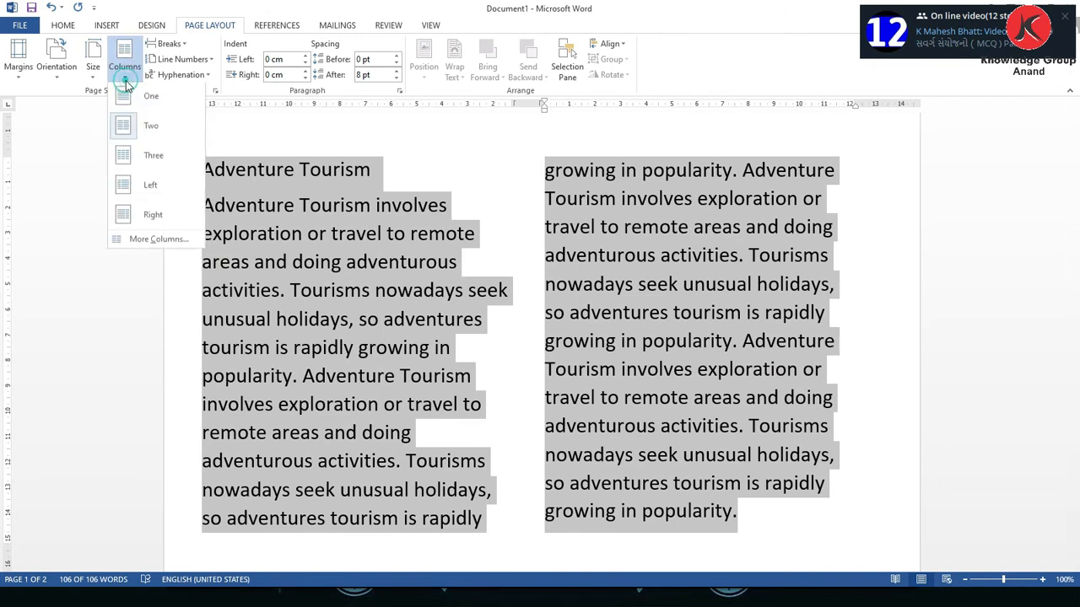
{"action": "left_click", "coordinate": [155, 242]}
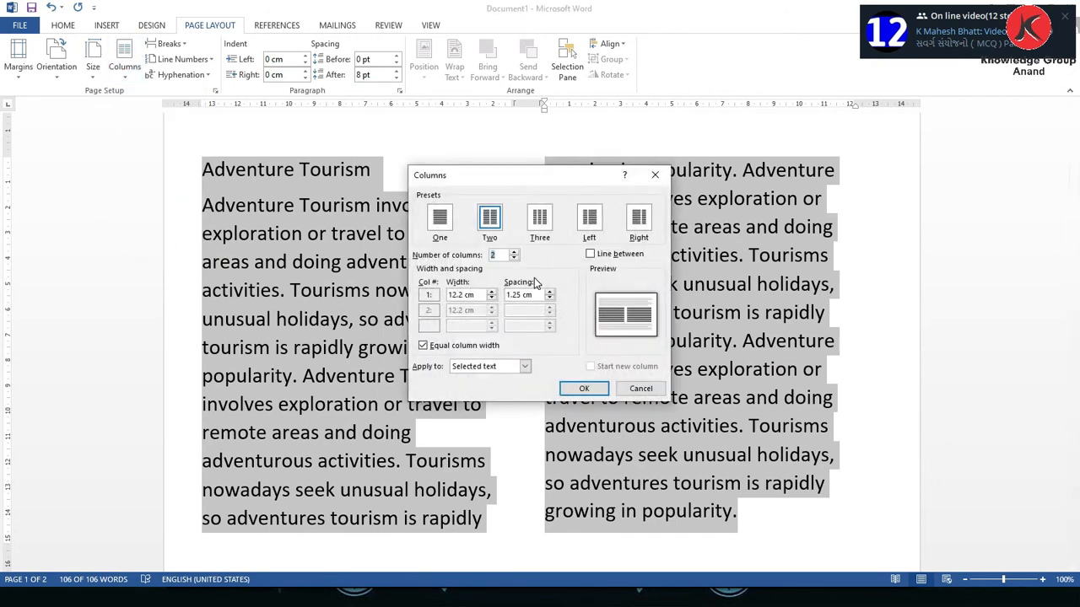
{"action": "left_click", "coordinate": [590, 255]}
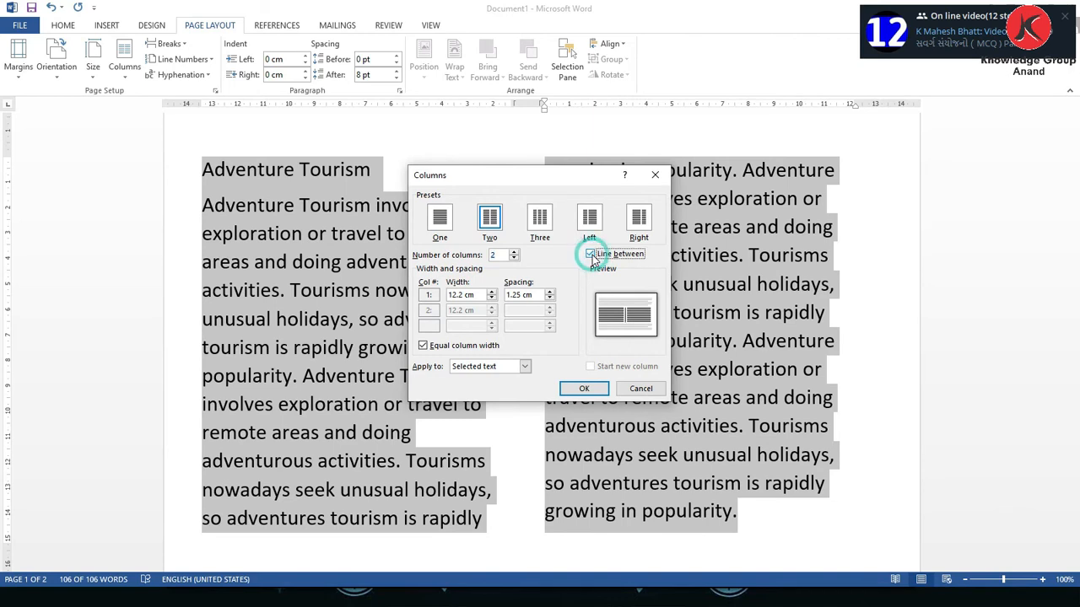
{"action": "left_click", "coordinate": [584, 388]}
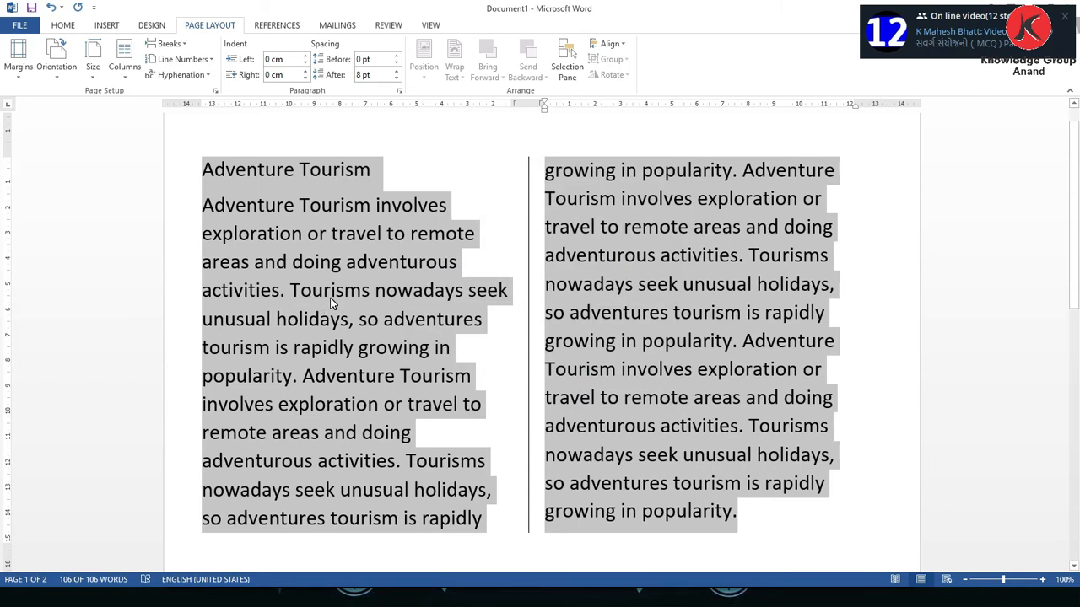
Change the selected text to three columns, keeping the line between them
{"action": "left_click", "coordinate": [123, 60]}
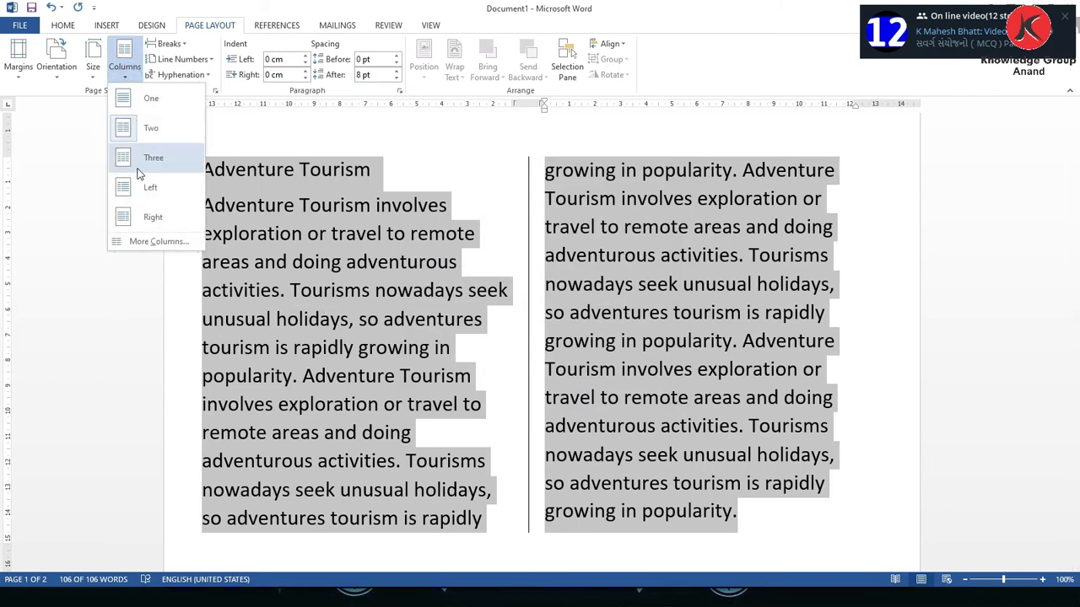
{"action": "left_click", "coordinate": [142, 241]}
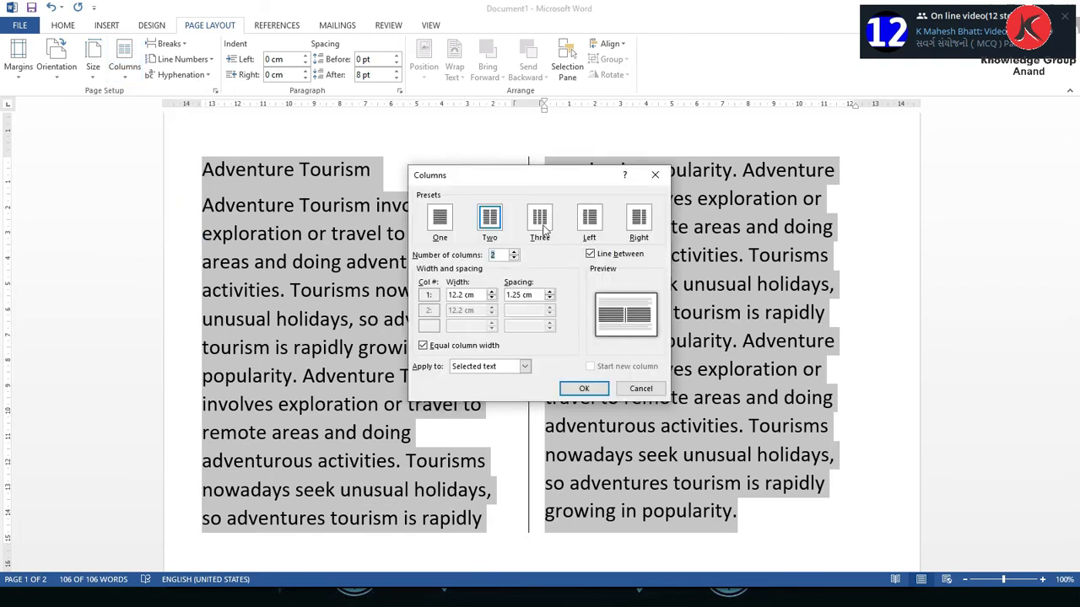
{"action": "left_click", "coordinate": [514, 253]}
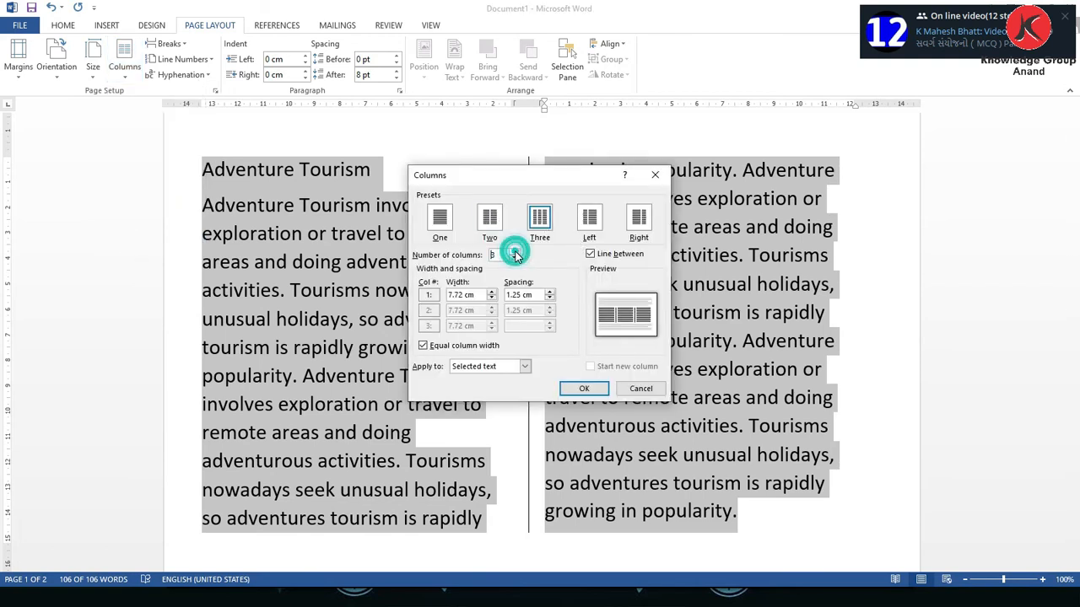
{"action": "left_click", "coordinate": [586, 389]}
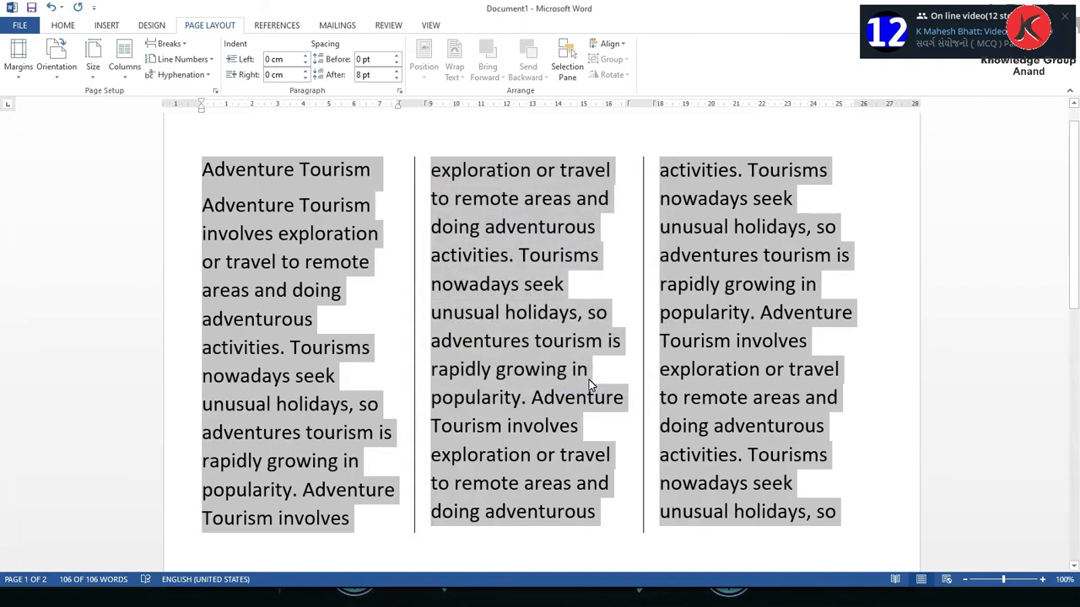
Increase the number of columns for the selected text to four
{"action": "left_click", "coordinate": [124, 66]}
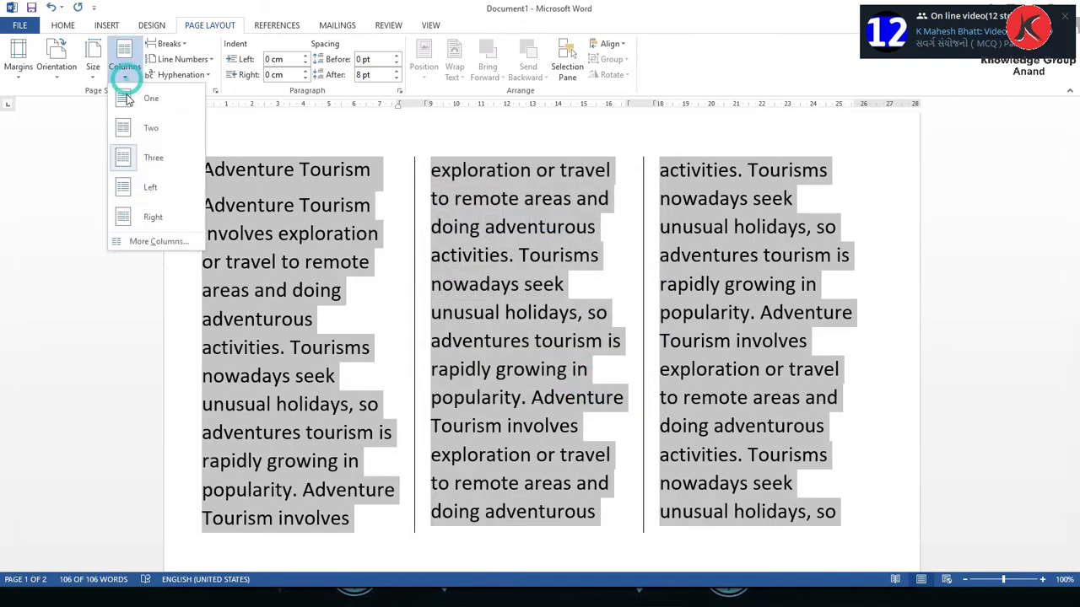
{"action": "left_click", "coordinate": [140, 243]}
{"action": "left_click", "coordinate": [514, 251]}
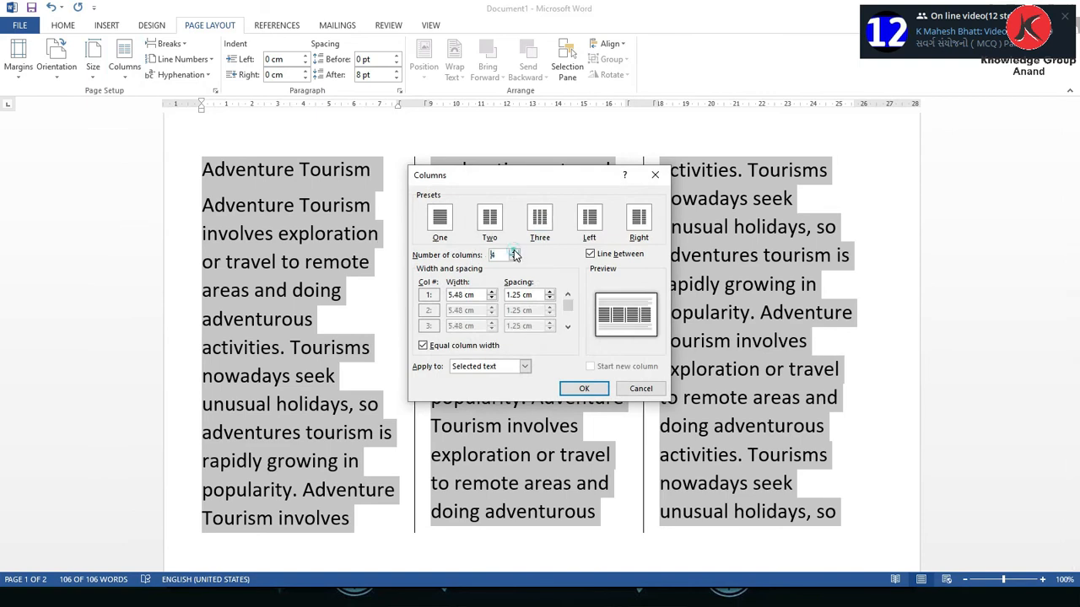
{"action": "left_click", "coordinate": [585, 388]}
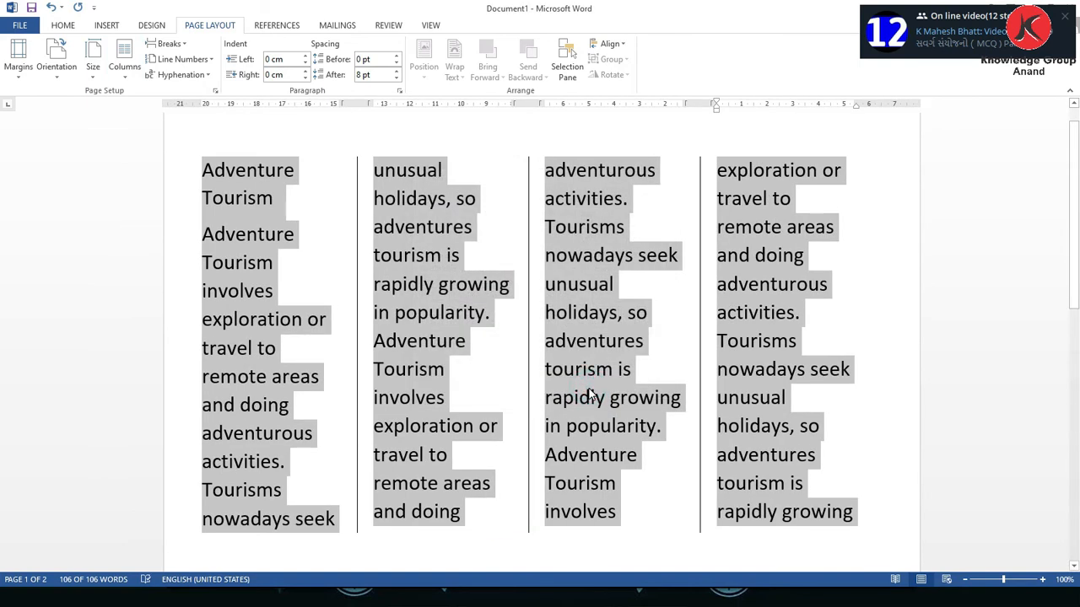
Reduce the number of columns for the selected text back to two, with the line between kept on
{"action": "left_click", "coordinate": [124, 68]}
{"action": "left_click", "coordinate": [139, 241]}
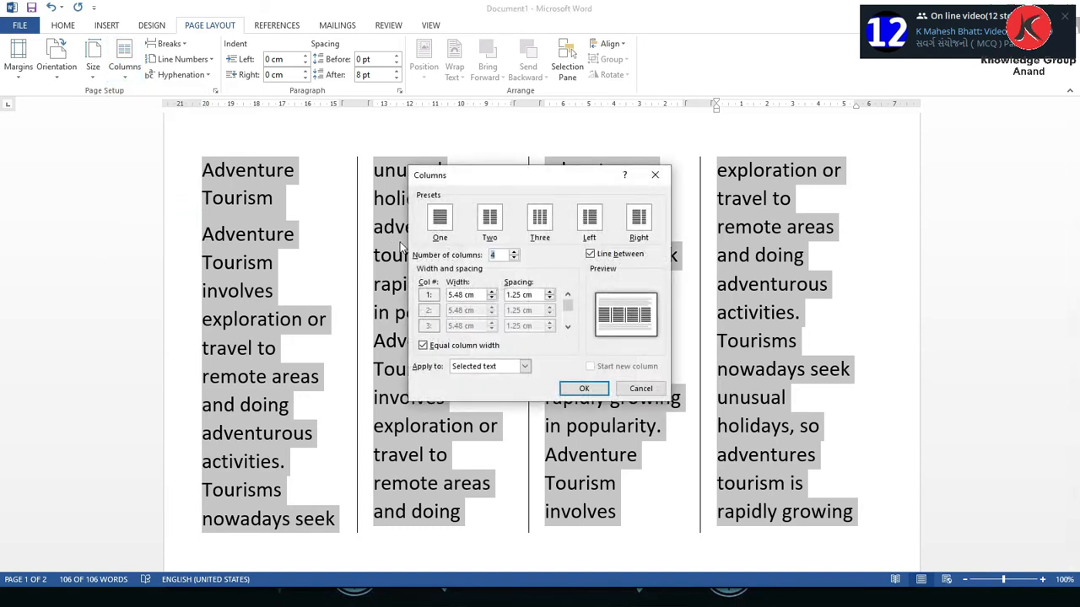
{"action": "left_click", "coordinate": [514, 259]}
{"action": "left_click", "coordinate": [515, 259]}
{"action": "left_click", "coordinate": [595, 388]}
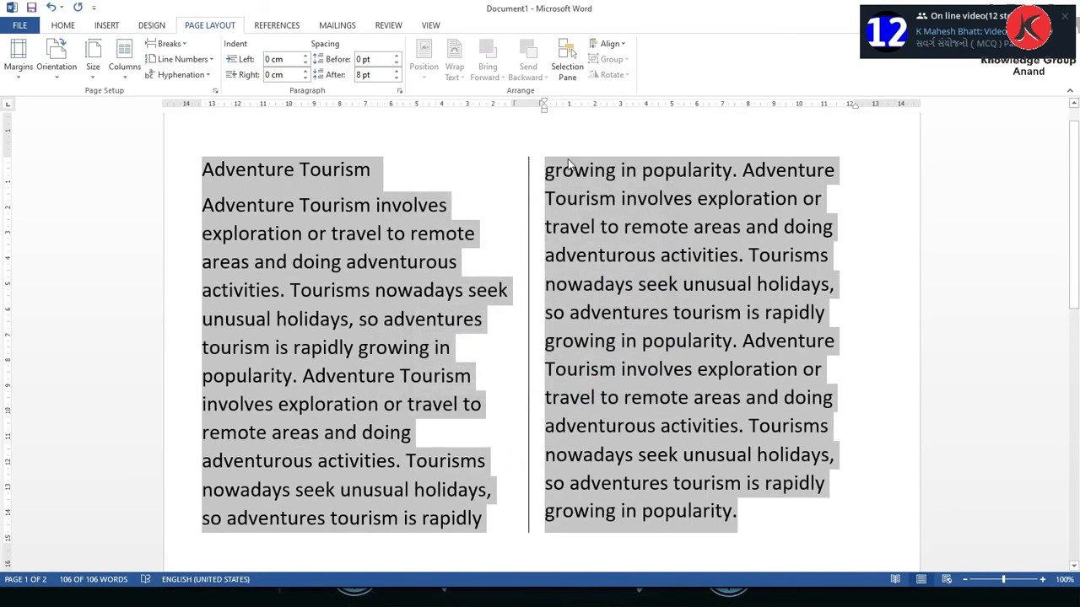
Recheck the columns task on the PowerPoint slide, return to Word and review the Line between option in the column settings
{"action": "key", "text": "alt+Tab"}
{"action": "key", "text": "alt+Tab"}
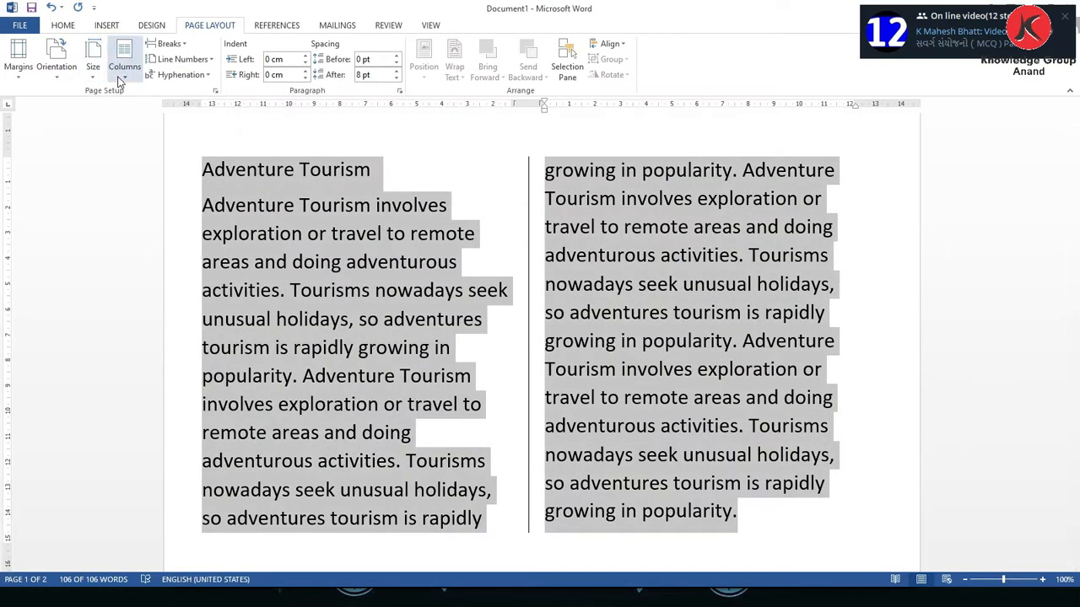
{"action": "left_click", "coordinate": [124, 67]}
{"action": "left_click", "coordinate": [158, 243]}
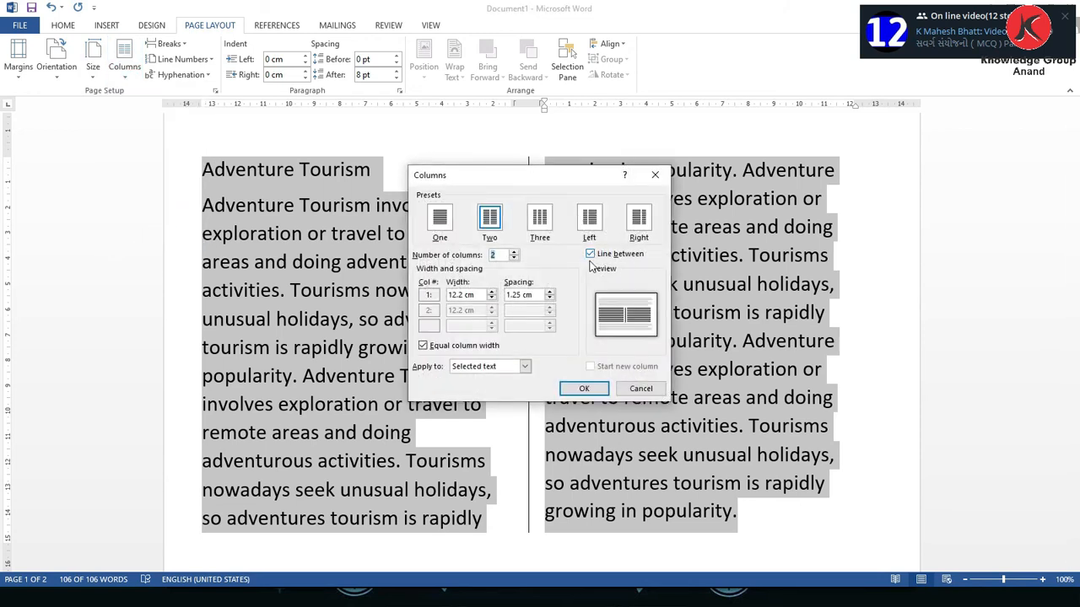
{"action": "left_click", "coordinate": [583, 388]}
Check the heading task on the PowerPoint slide, return to Word and make the Adventure Tourism heading bold and underlined
{"action": "key", "text": "alt+Tab"}
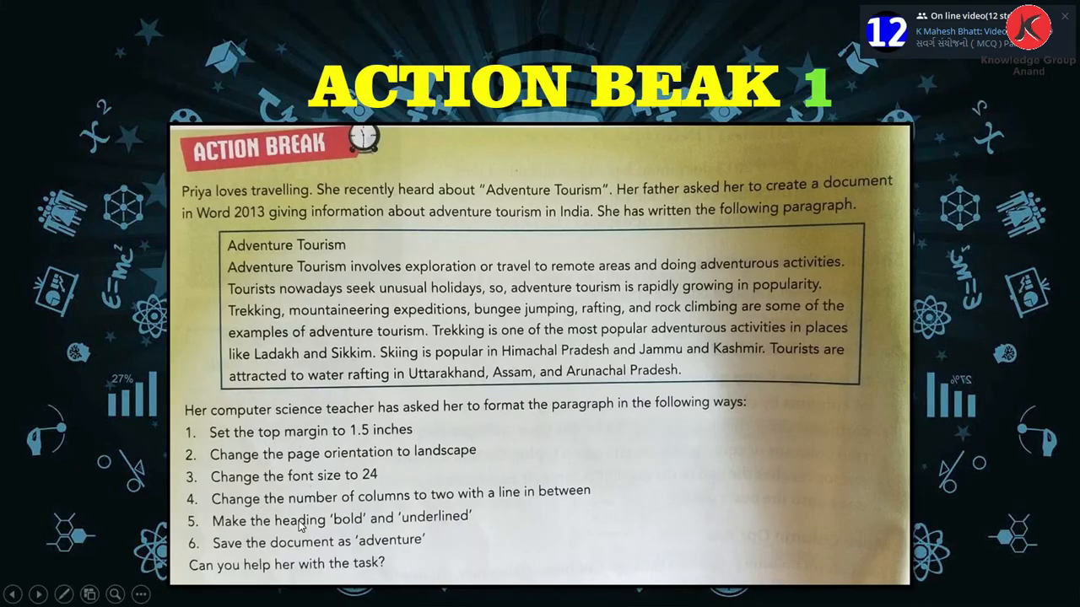
{"action": "key", "text": "alt+Tab"}
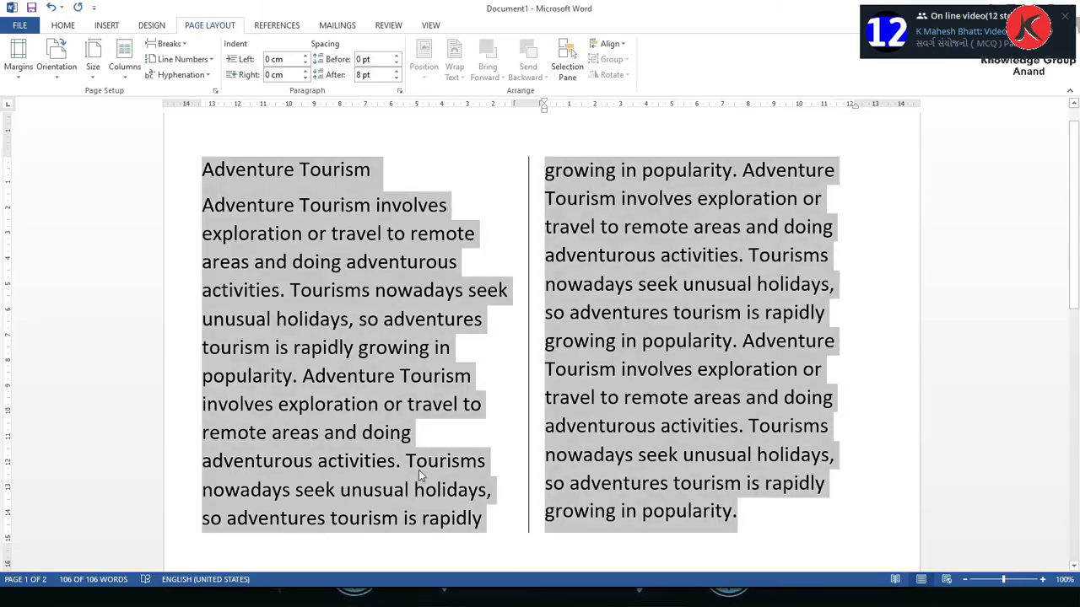
{"action": "left_click", "coordinate": [226, 171]}
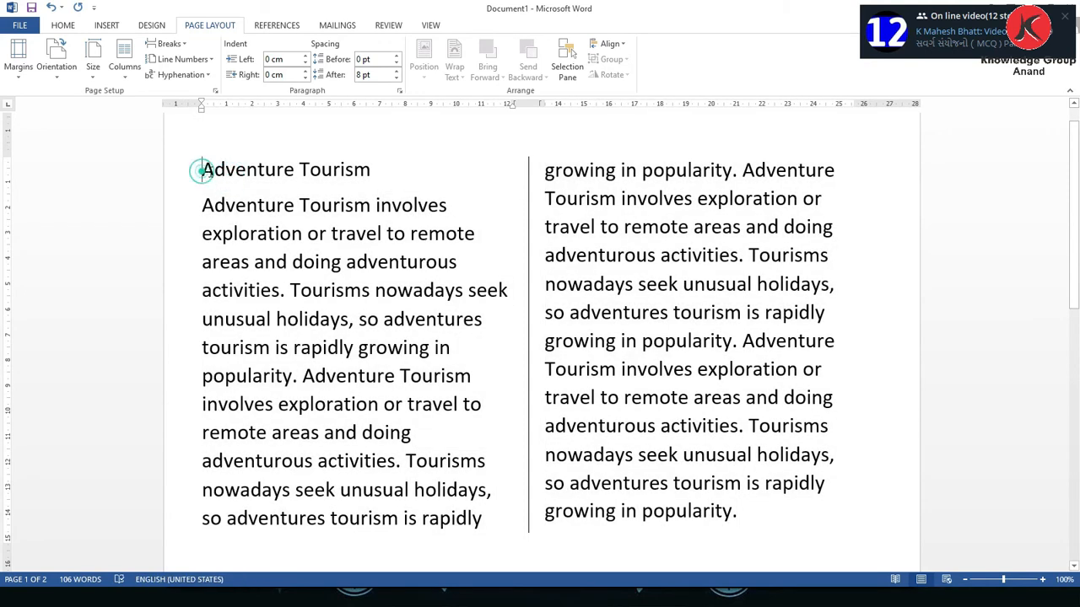
{"action": "left_click_drag", "start_coordinate": [197, 168], "coordinate": [379, 171]}
{"action": "left_click", "coordinate": [64, 26]}
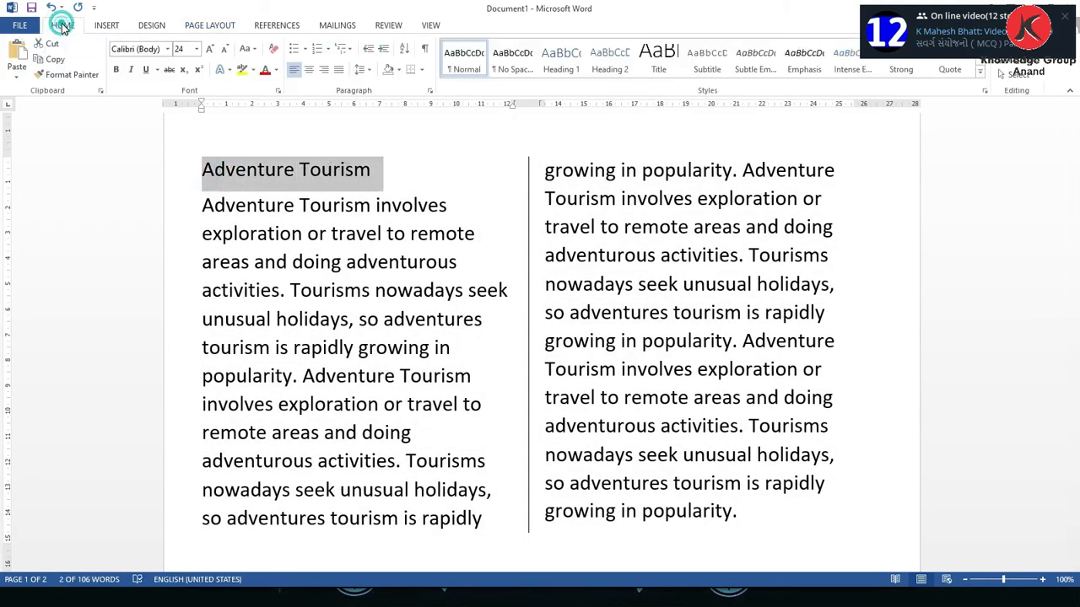
{"action": "left_click", "coordinate": [117, 71]}
{"action": "left_click", "coordinate": [145, 69]}
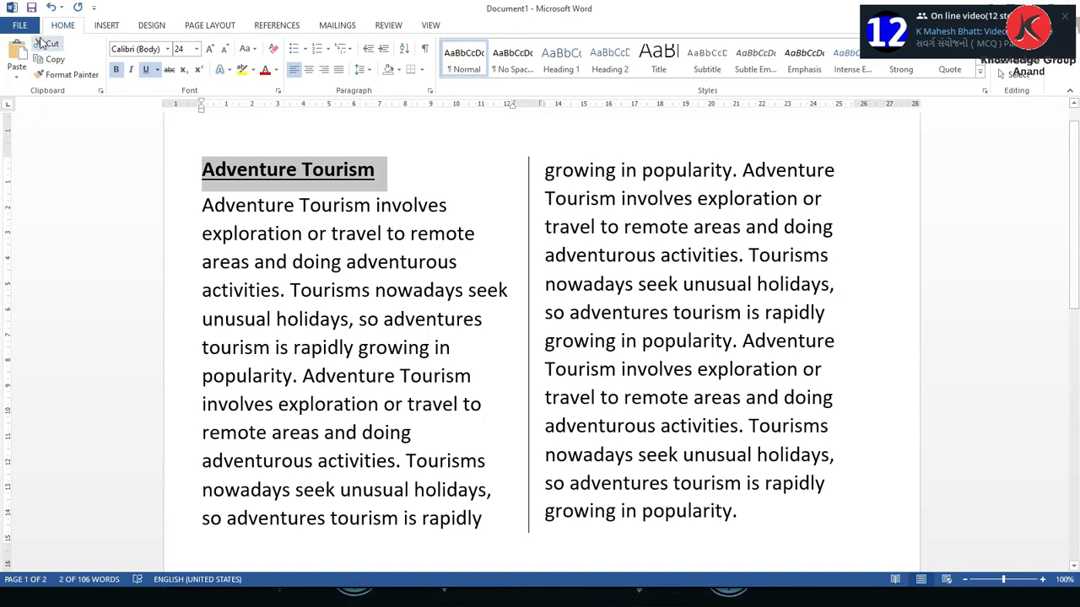
Save the document to the Desktop as a Word document named Adventure, checking the required file name on the PowerPoint slide
{"action": "left_click", "coordinate": [21, 25]}
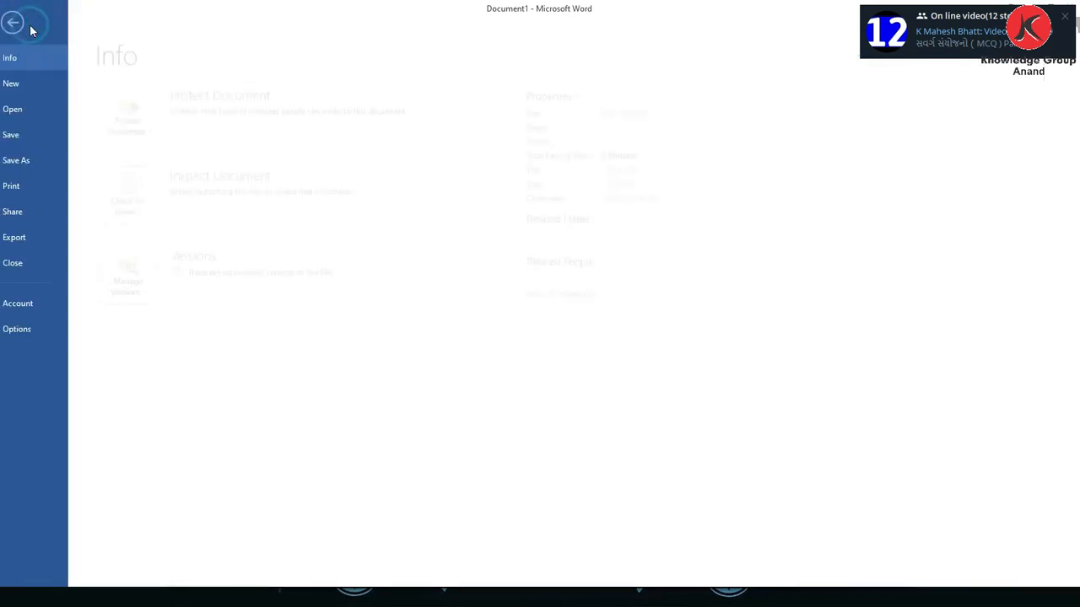
{"action": "left_click", "coordinate": [32, 135]}
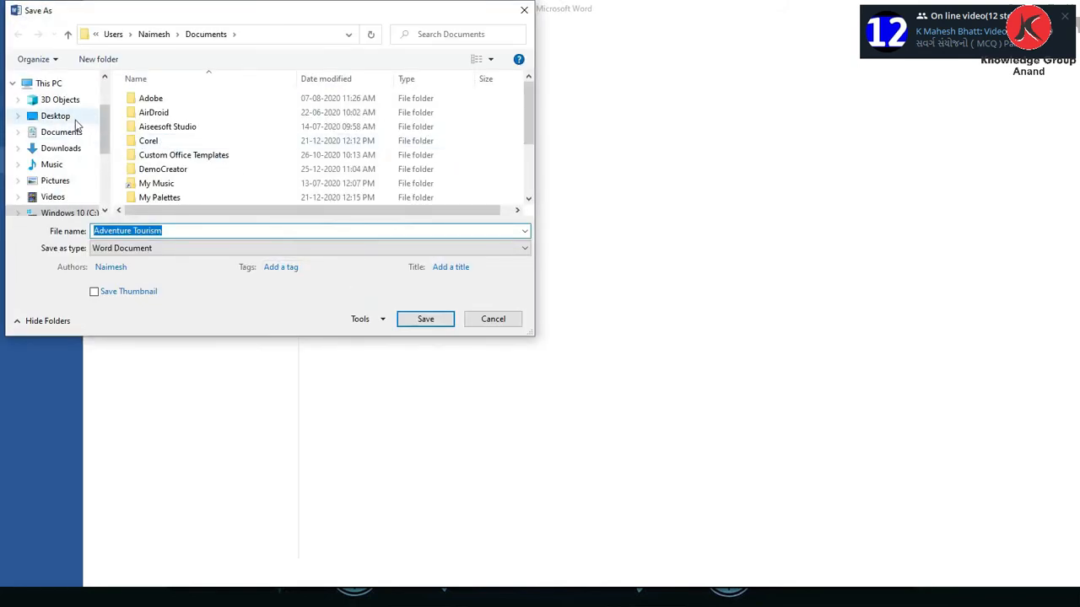
{"action": "left_click", "coordinate": [59, 116]}
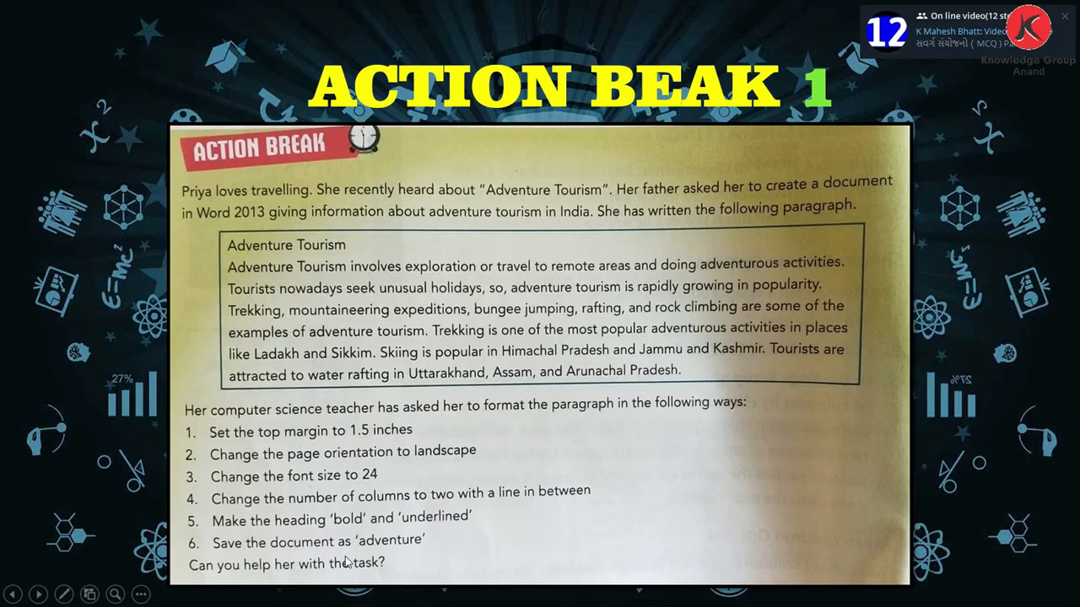
{"action": "key", "text": "alt+Tab"}
{"action": "left_click", "coordinate": [167, 230]}
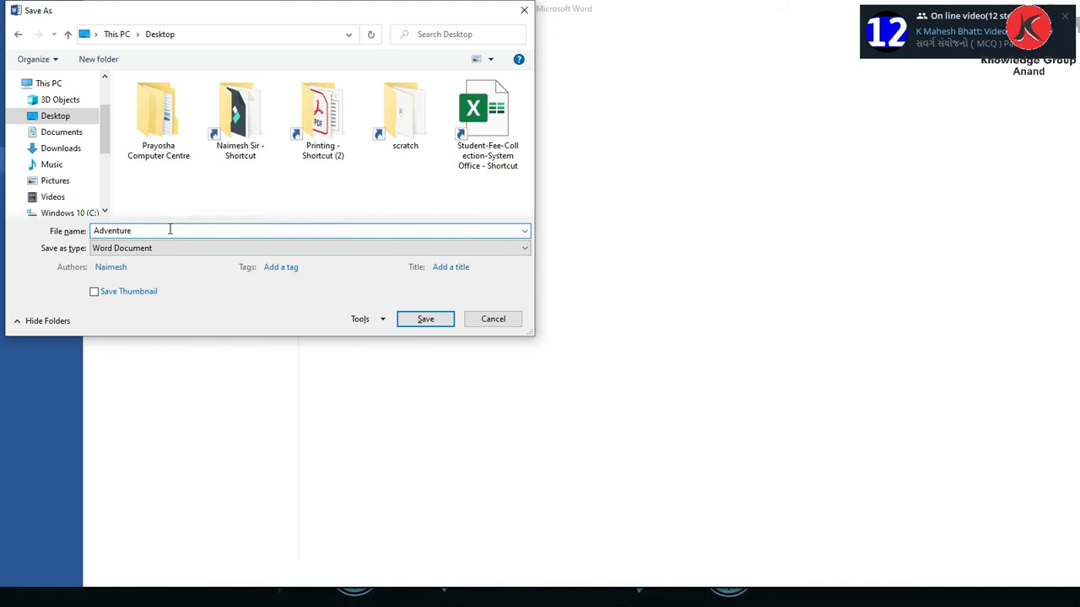
{"action": "left_click", "coordinate": [425, 319]}
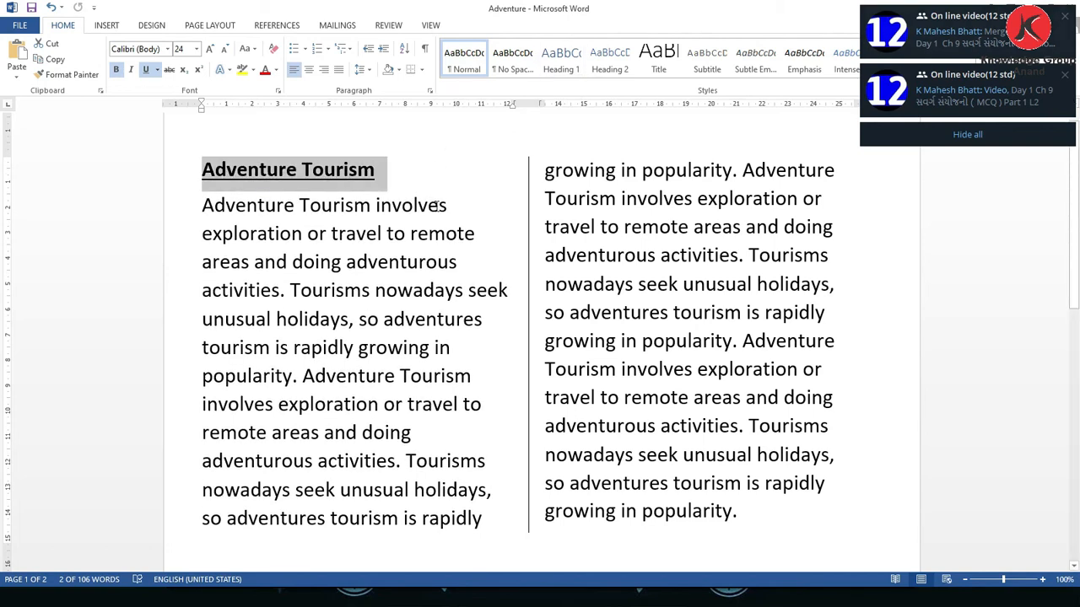
Advance the PowerPoint presentation one slide, return to Word and examine the heading's paragraph settings for indents, spacing, alignment, and line and page breaks
{"action": "key", "text": "alt+Tab"}
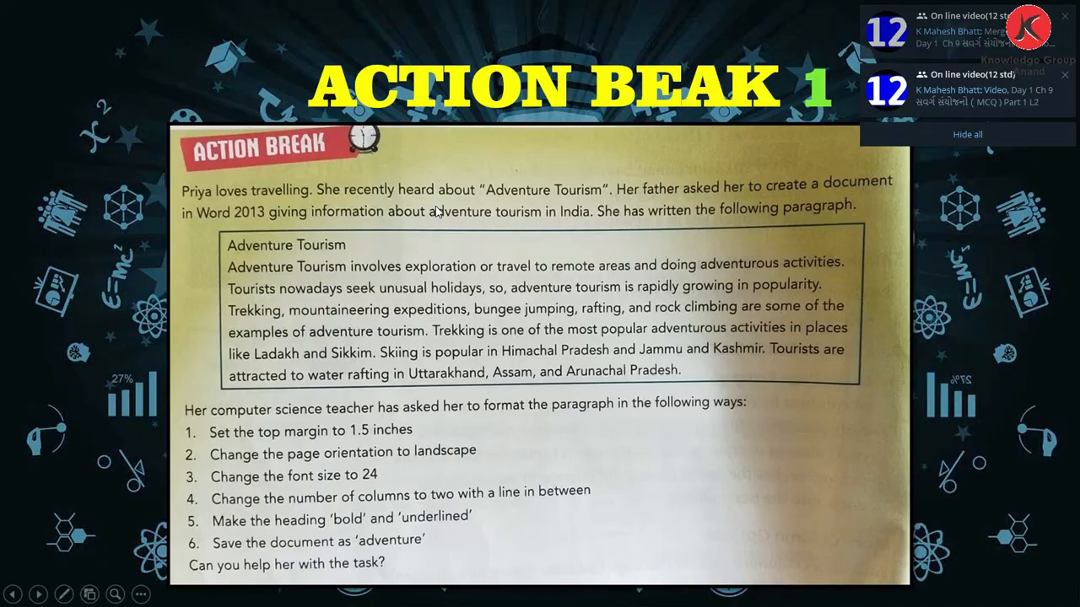
{"action": "key", "text": "Right"}
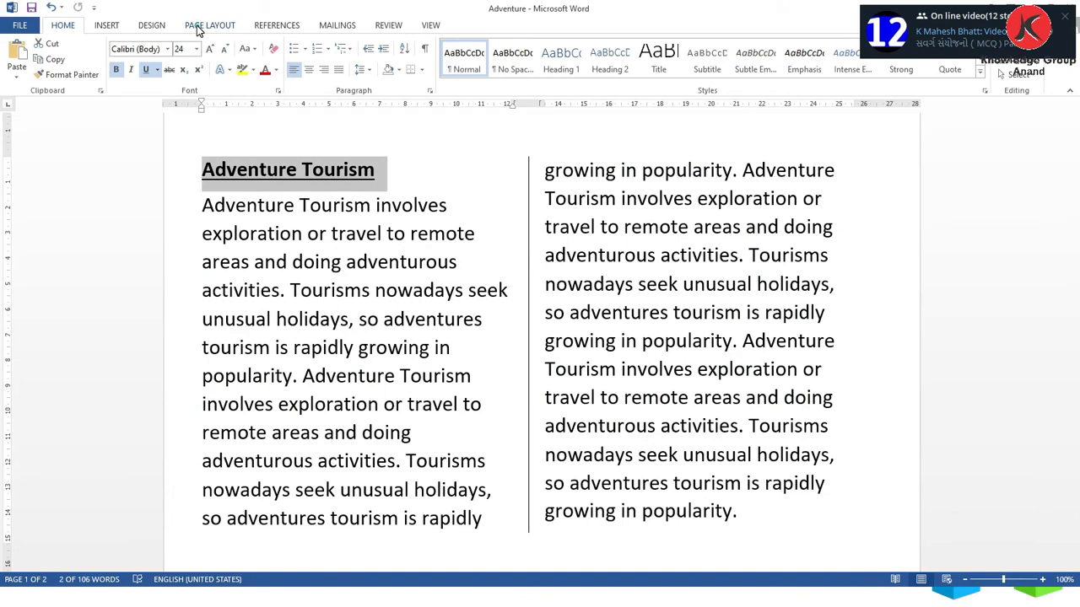
{"action": "left_click", "coordinate": [199, 27]}
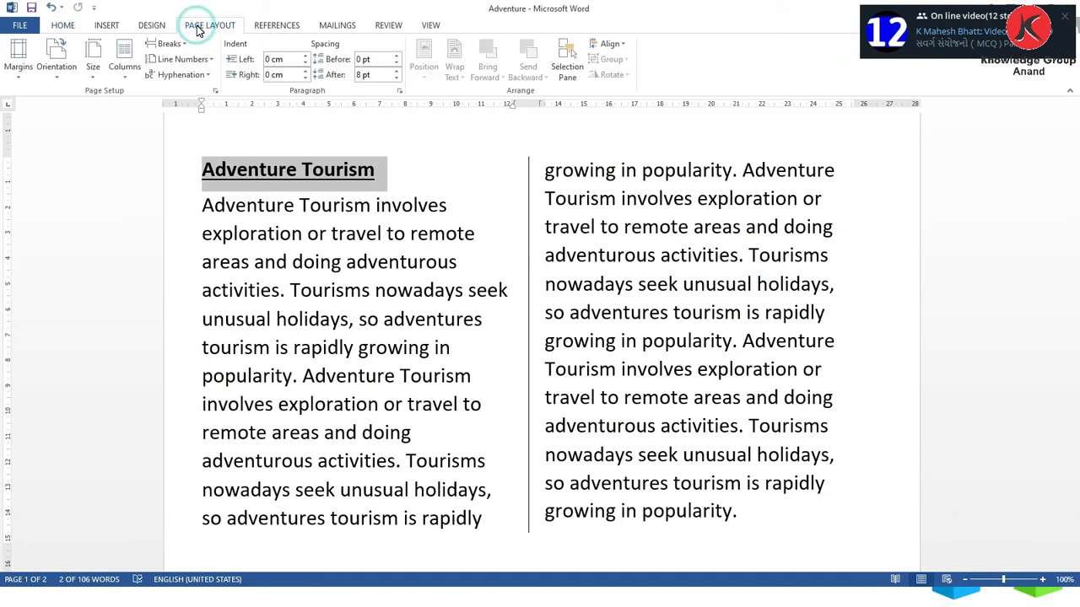
{"action": "left_click", "coordinate": [400, 91]}
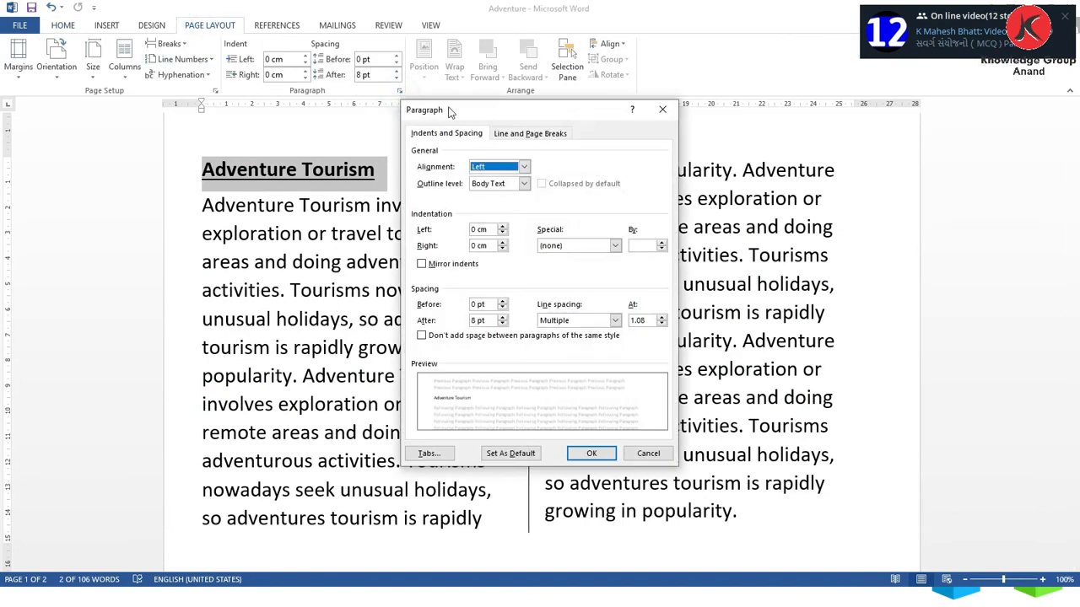
{"action": "left_click", "coordinate": [614, 101]}
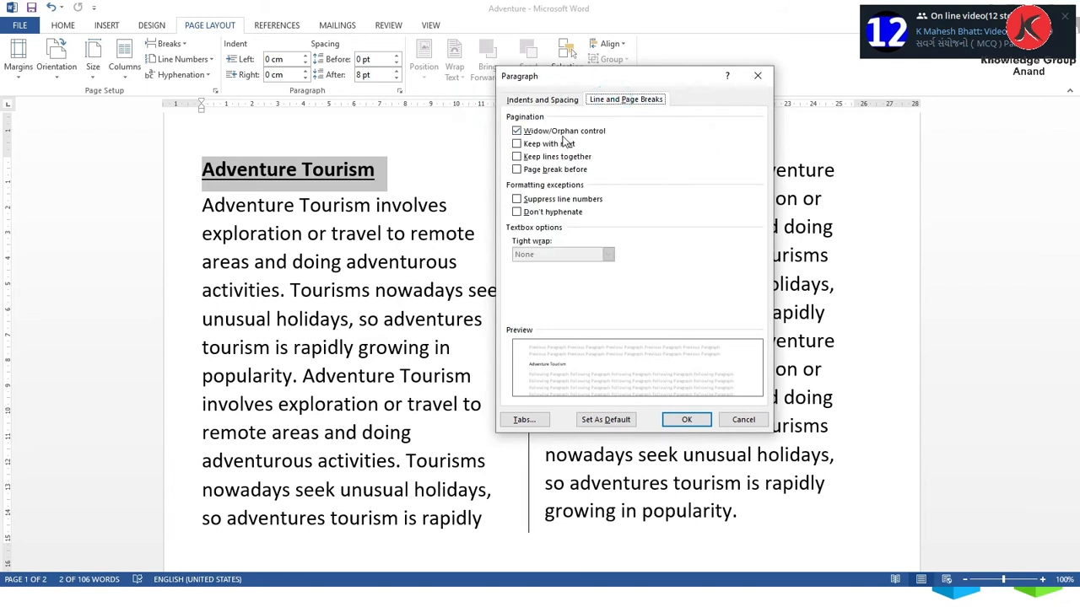
{"action": "left_click", "coordinate": [546, 99]}
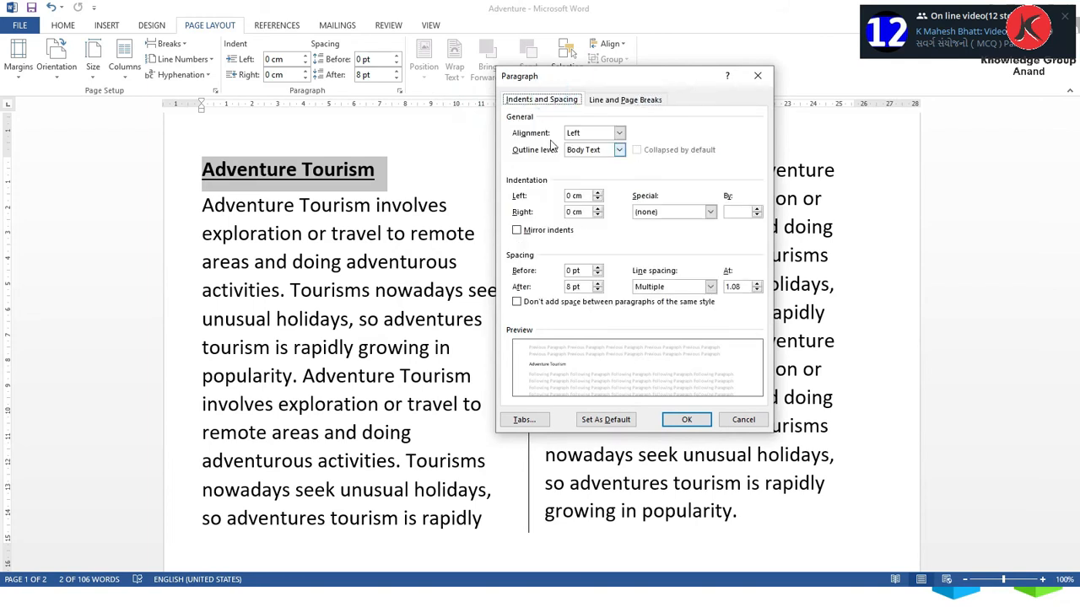
{"action": "left_click", "coordinate": [620, 133]}
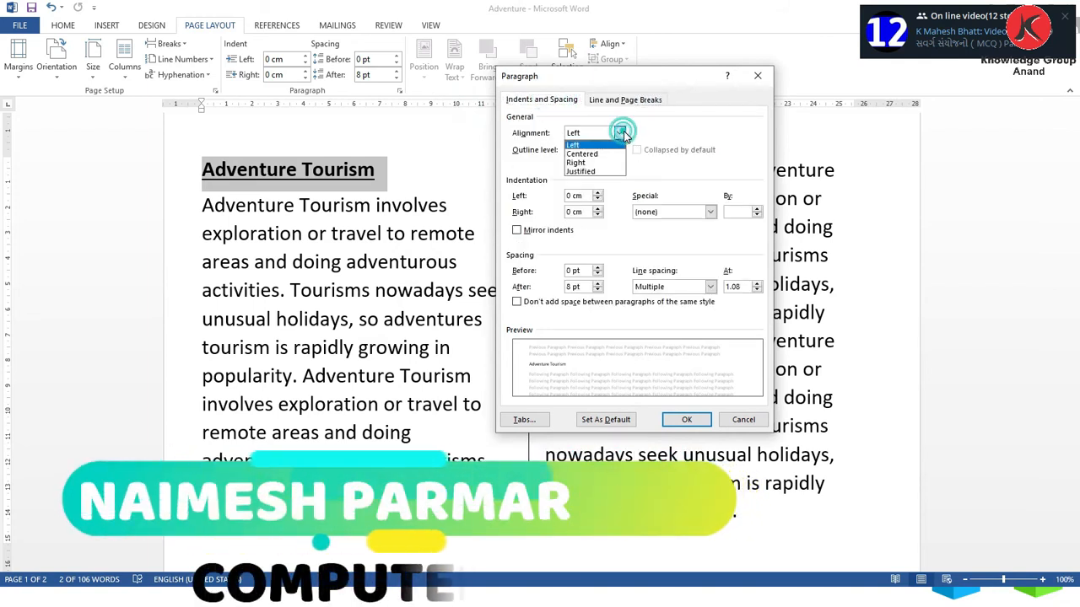
{"action": "left_click", "coordinate": [619, 132]}
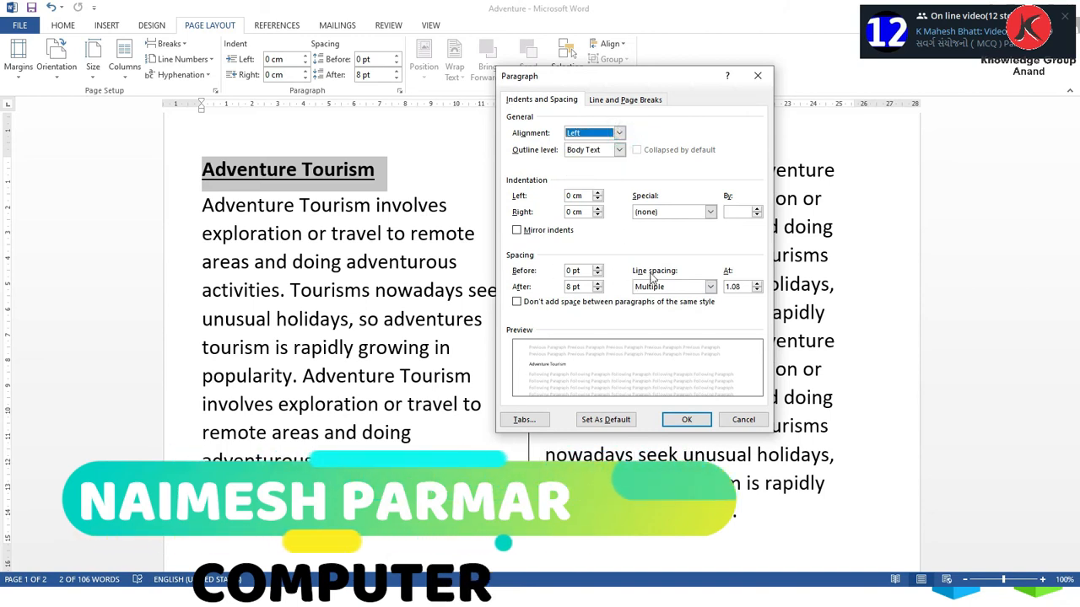
{"action": "left_click", "coordinate": [687, 420]}
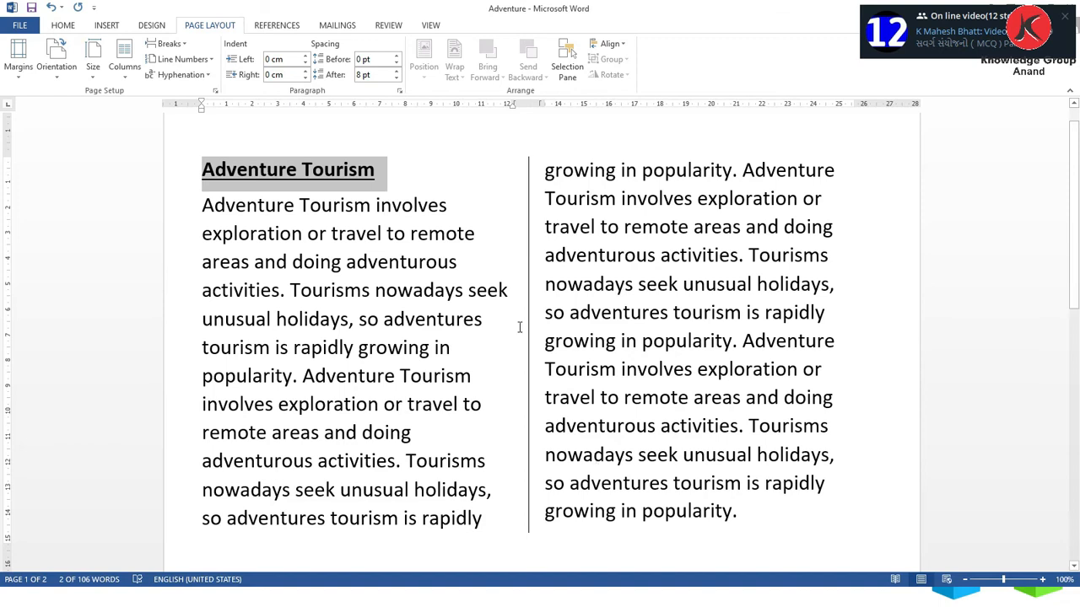
Set the line spacing of the Adventure Tourism heading and all its column text to 1.5
{"action": "left_click", "coordinate": [345, 235]}
{"action": "left_click_drag", "start_coordinate": [204, 171], "coordinate": [741, 511]}
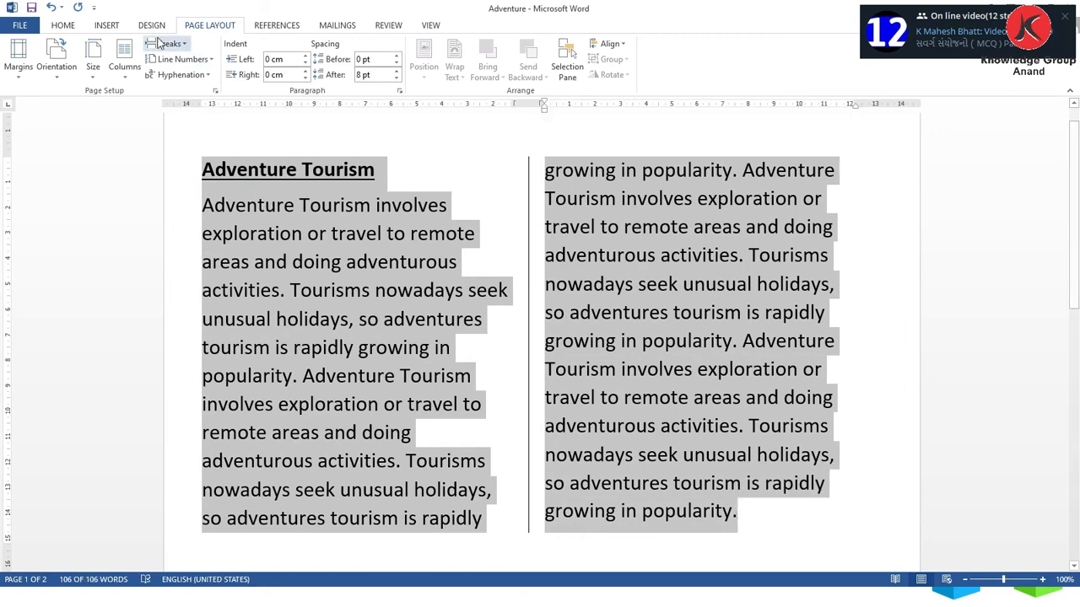
{"action": "left_click", "coordinate": [66, 26]}
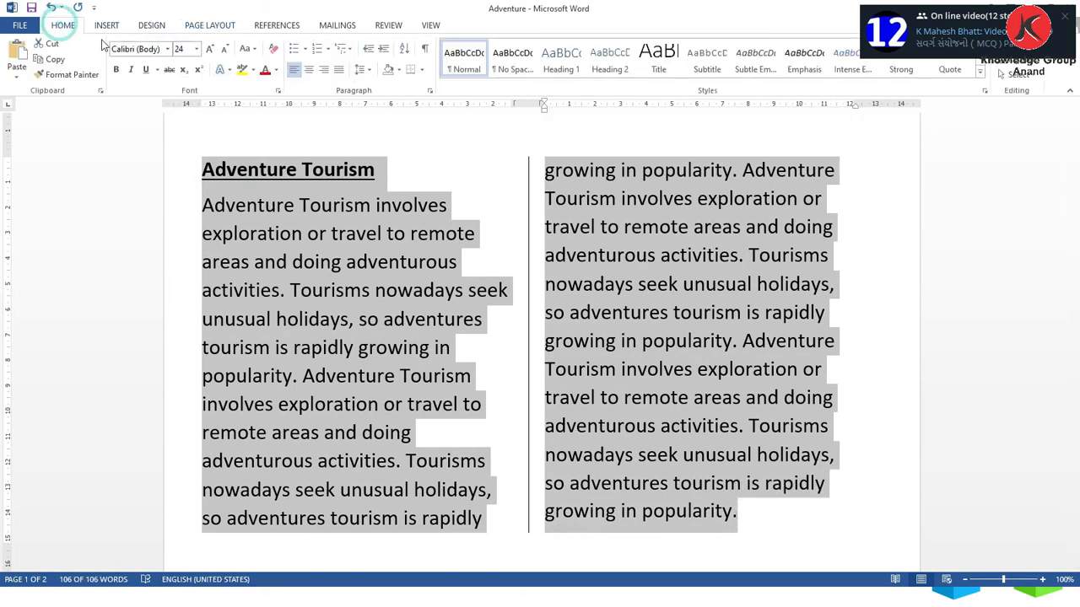
{"action": "left_click", "coordinate": [371, 71]}
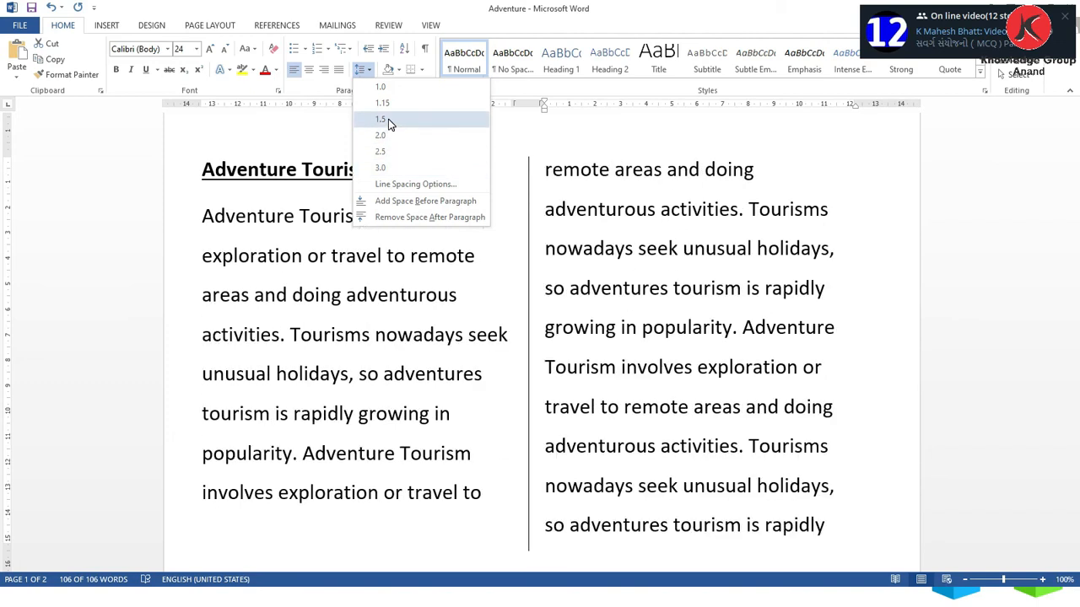
{"action": "left_click", "coordinate": [389, 123]}
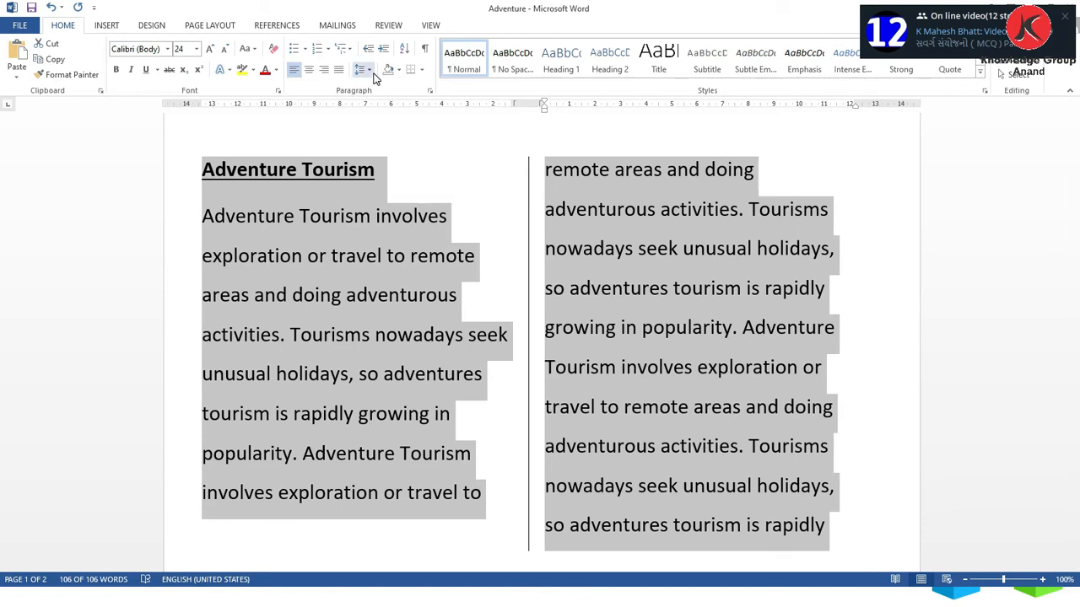
Examine the selected text's paragraph settings for indents, spacing, and line and page breaks, leaving them unchanged
{"action": "left_click", "coordinate": [430, 91]}
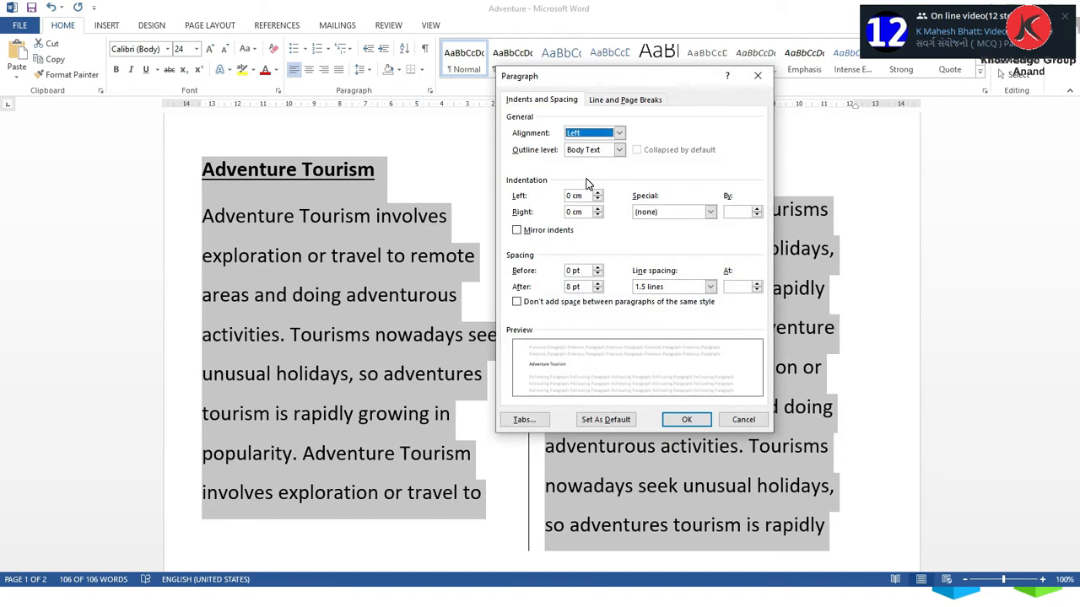
{"action": "left_click", "coordinate": [632, 101]}
{"action": "left_click", "coordinate": [543, 102]}
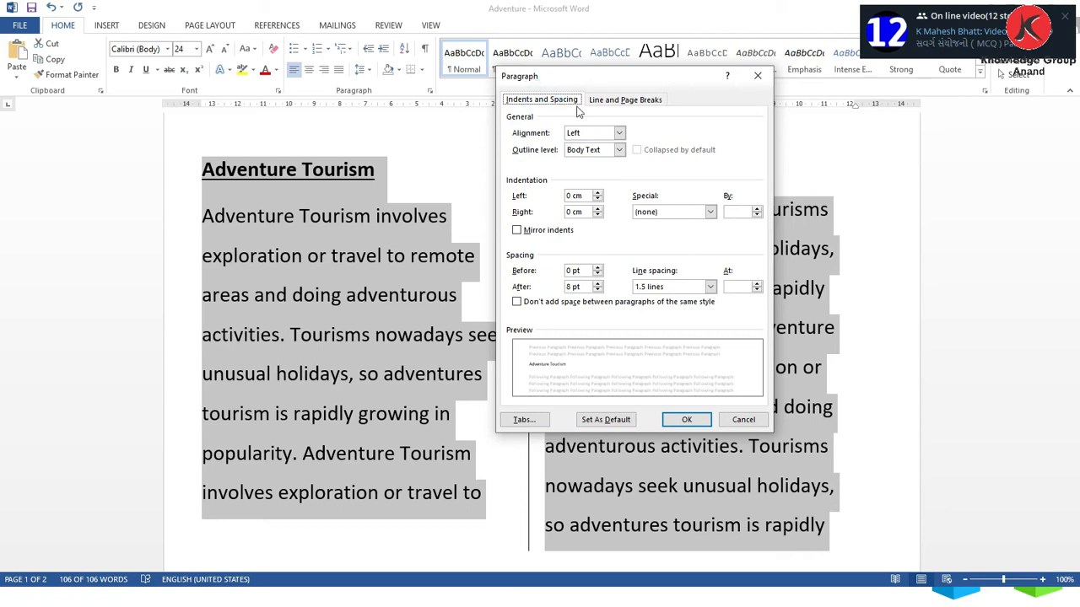
{"action": "left_click", "coordinate": [756, 76]}
{"action": "left_click", "coordinate": [210, 25]}
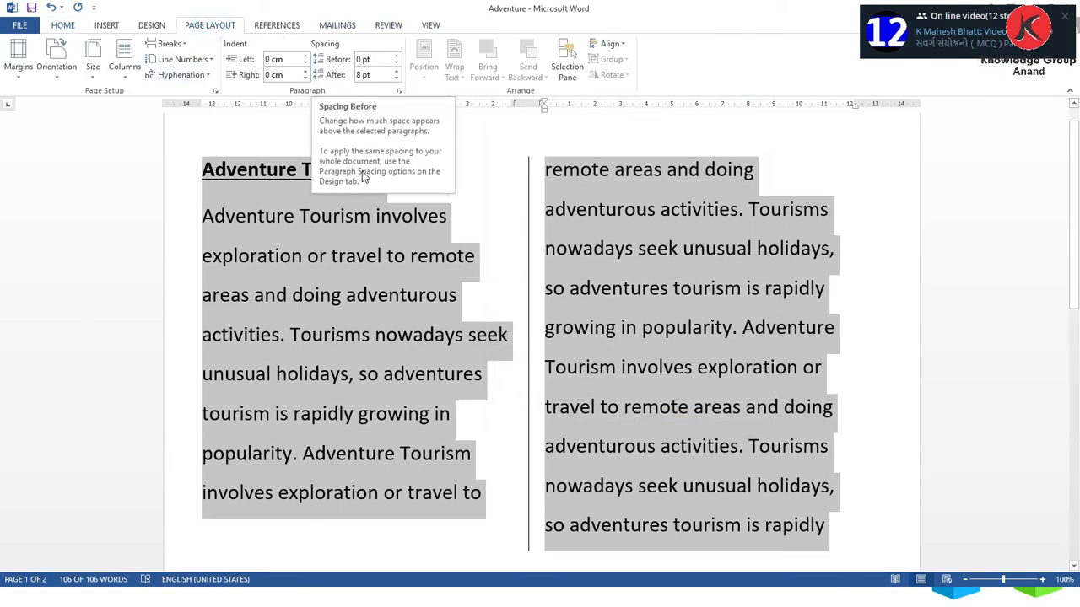
Insert a page break after the two-column text on the second page
{"action": "left_click", "coordinate": [345, 221]}
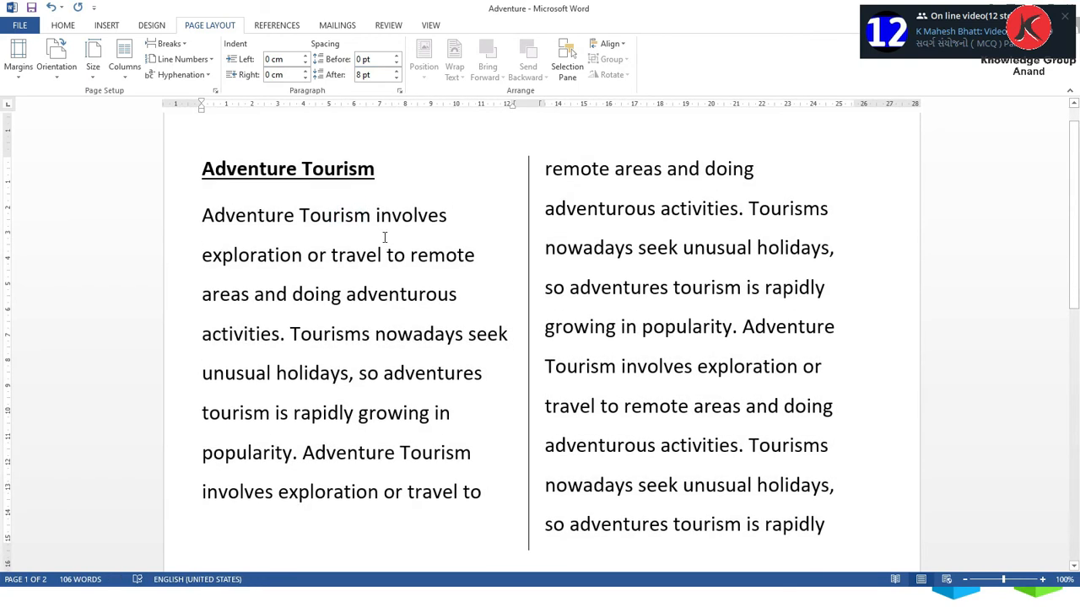
{"action": "scroll", "coordinate": [385, 236], "scroll_direction": "down", "scroll_amount": 2}
{"action": "left_click", "coordinate": [586, 512]}
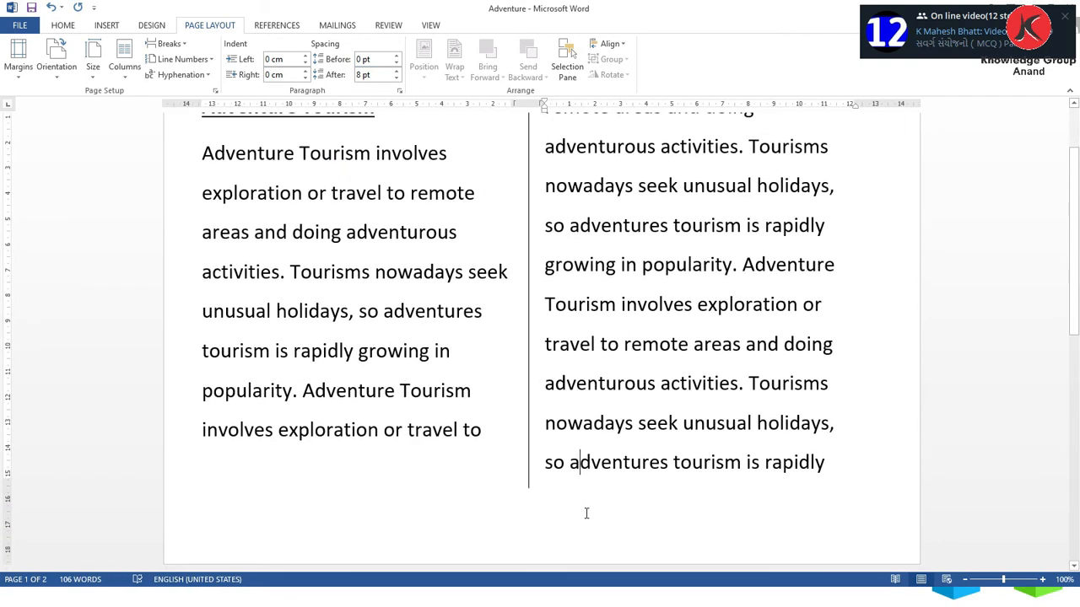
{"action": "scroll", "coordinate": [587, 514], "scroll_direction": "down", "scroll_amount": 1}
{"action": "scroll", "coordinate": [586, 515], "scroll_direction": "down", "scroll_amount": 10}
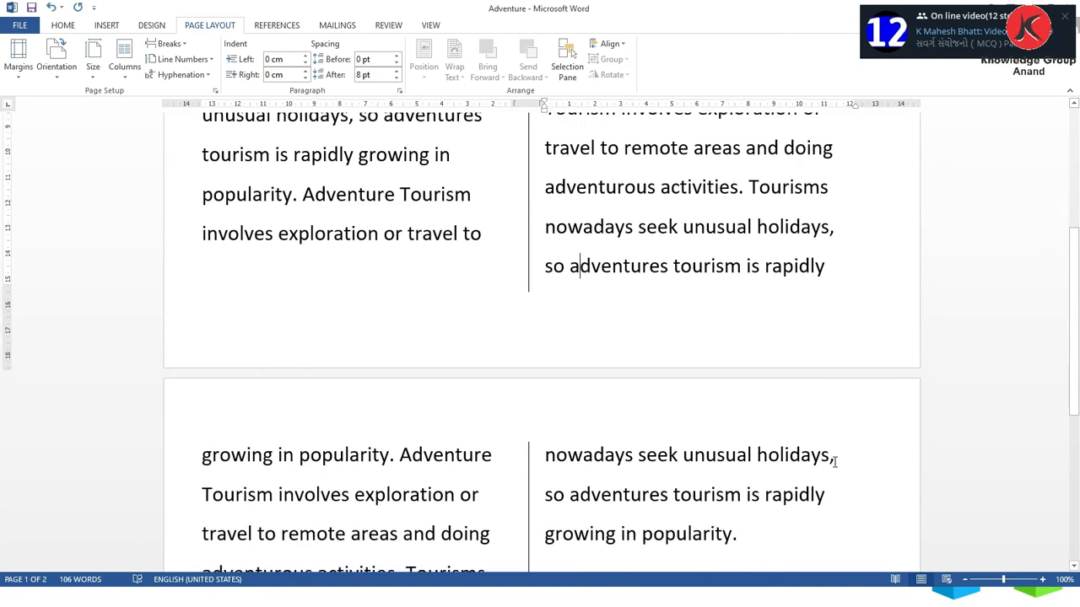
{"action": "left_click", "coordinate": [352, 450]}
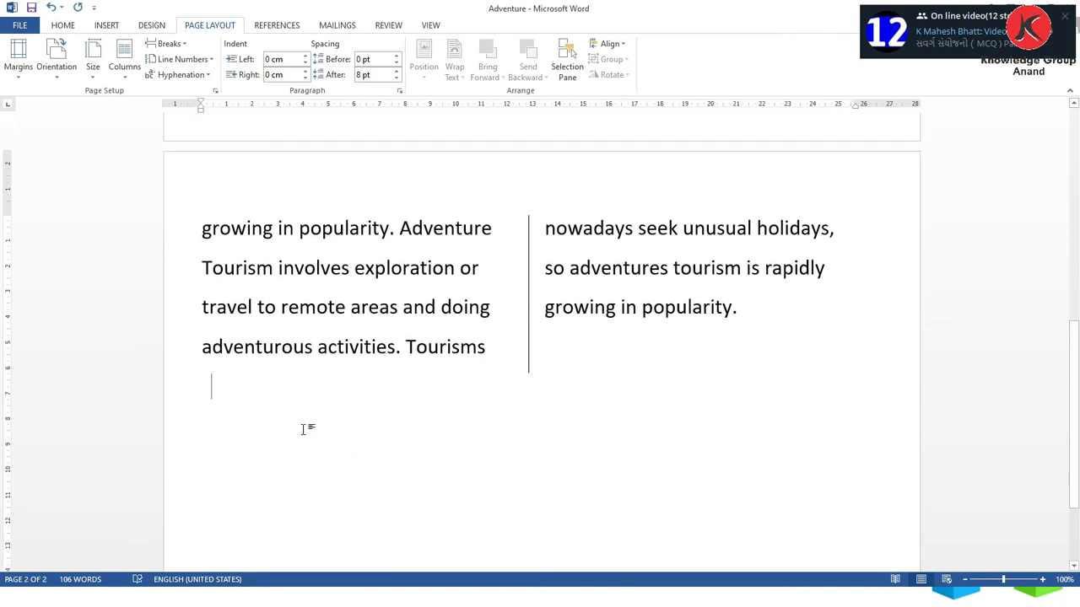
{"action": "left_click", "coordinate": [186, 48]}
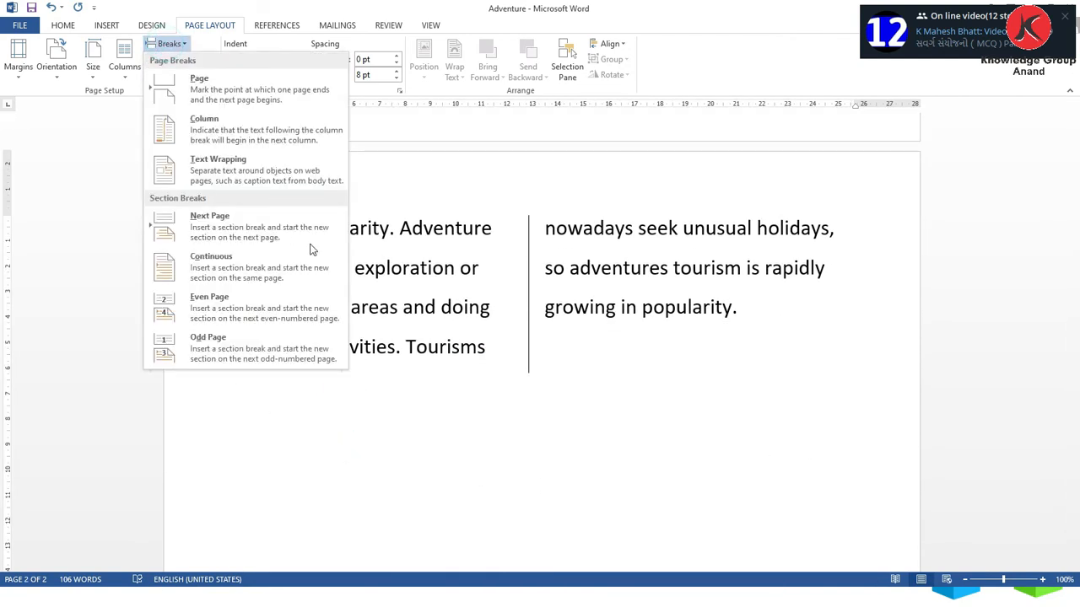
{"action": "left_click", "coordinate": [208, 98]}
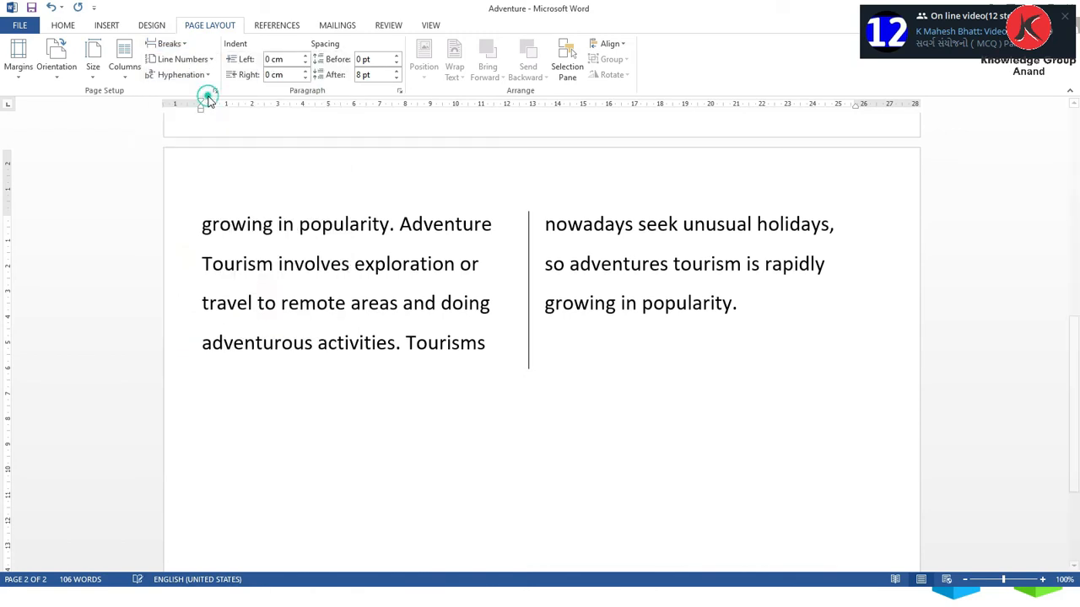
Generate sample paragraphs on the new page with =rand(5)
{"action": "left_click", "coordinate": [404, 461]}
{"action": "type", "text": "=rand"}
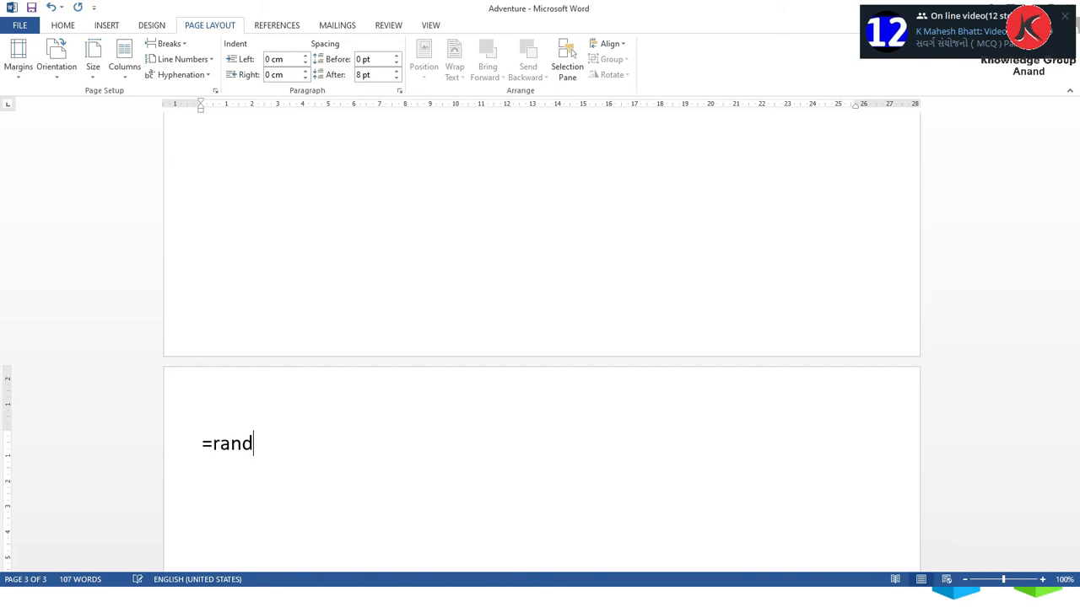
{"action": "type", "text": "(5)"}
{"action": "key", "text": "Return"}
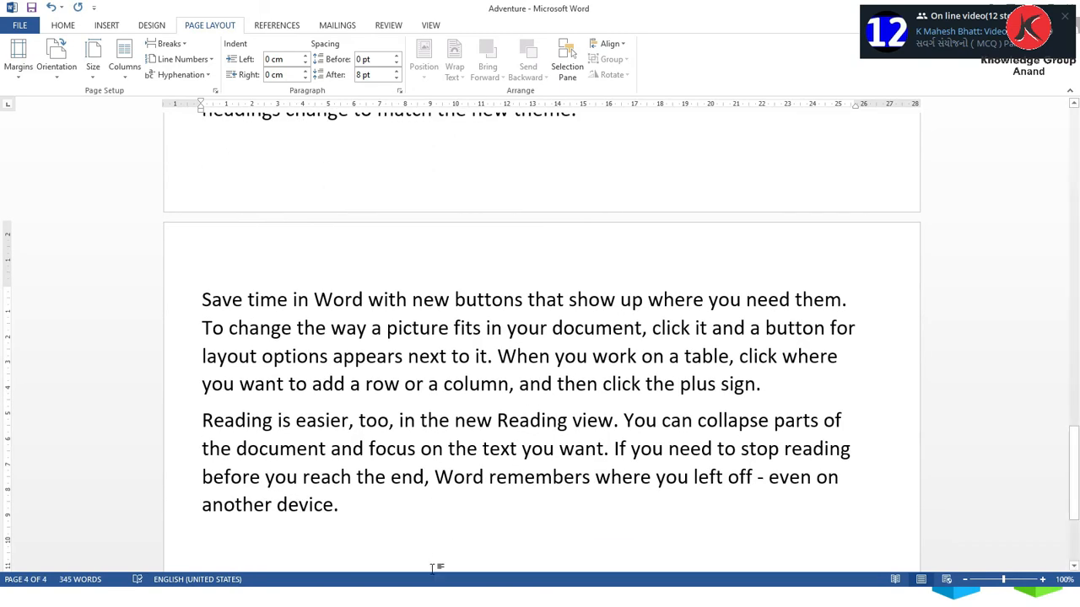
Reduce the font size of all the generated sample paragraphs to 18
{"action": "left_click", "coordinate": [965, 579]}
{"action": "left_click", "coordinate": [965, 580]}
{"action": "left_click", "coordinate": [965, 579]}
{"action": "left_click", "coordinate": [965, 579]}
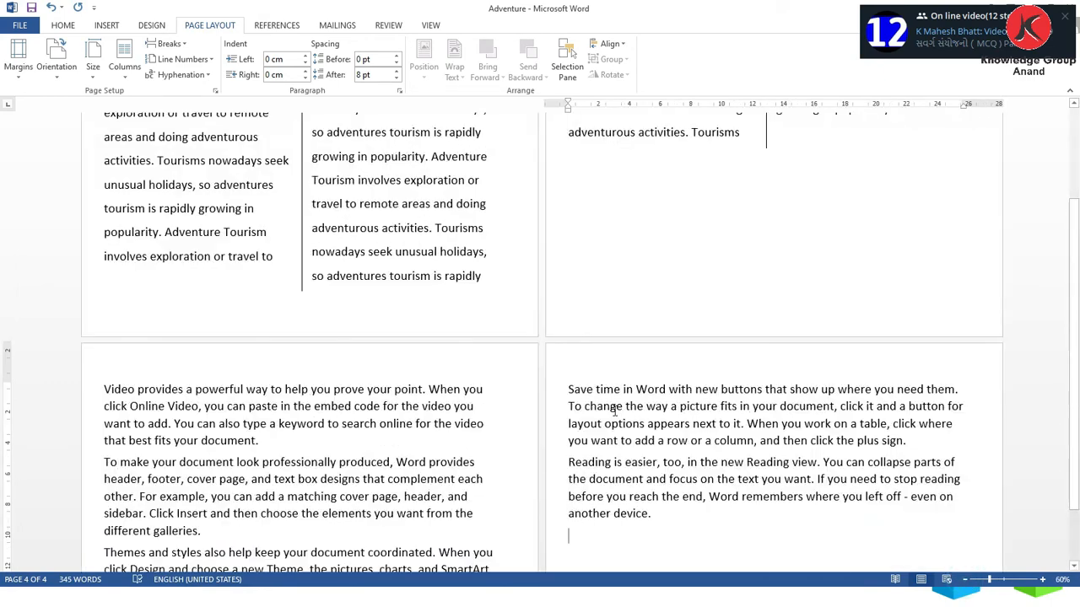
{"action": "scroll", "coordinate": [605, 398], "scroll_direction": "up", "scroll_amount": 1}
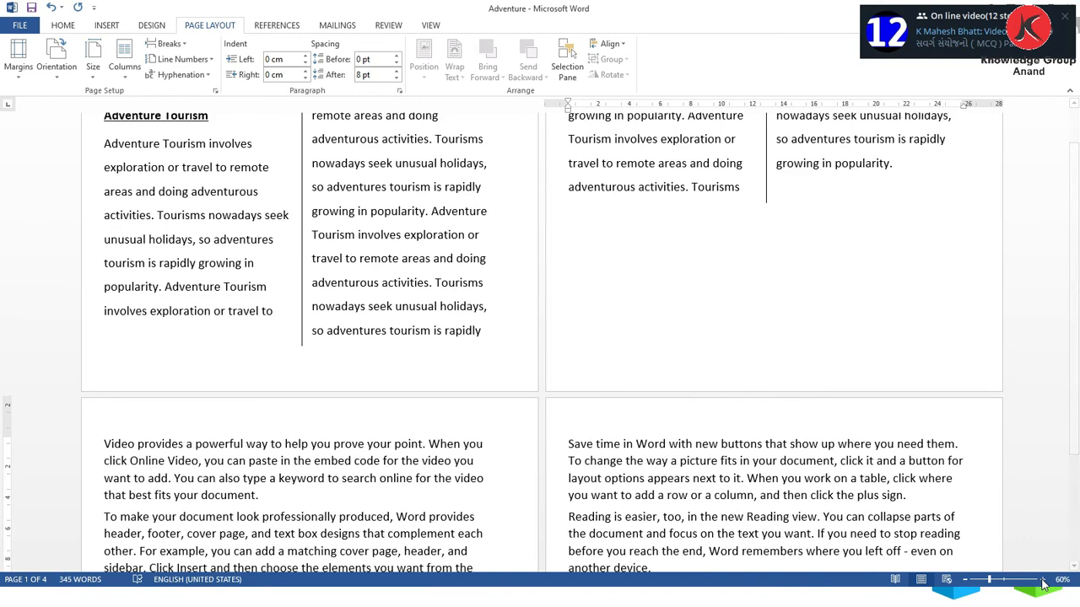
{"action": "left_click", "coordinate": [1042, 579]}
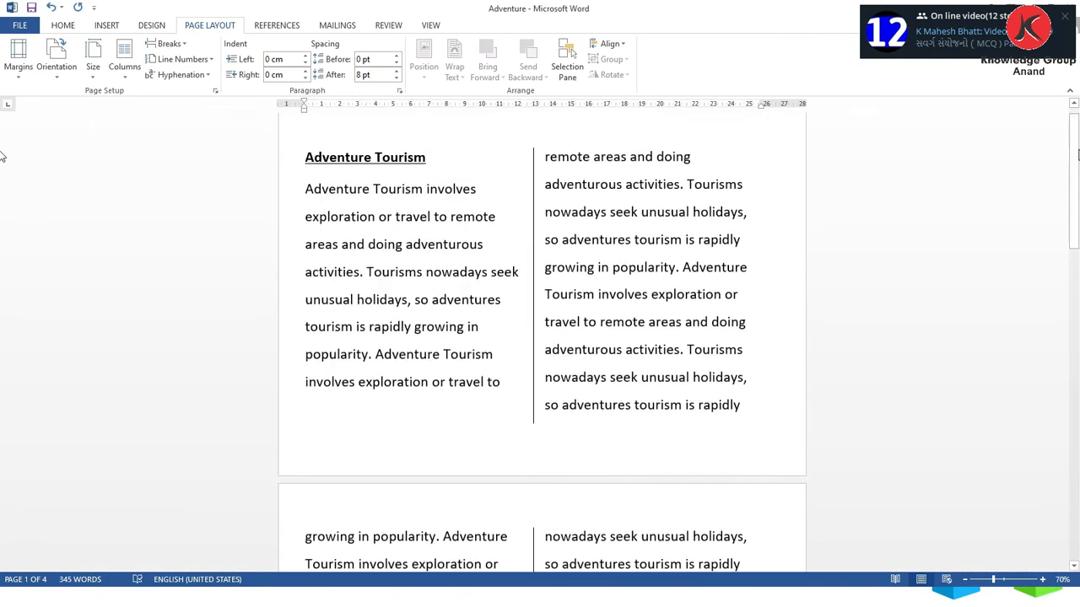
{"action": "left_click_drag", "start_coordinate": [1071, 184], "coordinate": [1061, 381]}
{"action": "left_click_drag", "start_coordinate": [307, 184], "coordinate": [436, 419]}
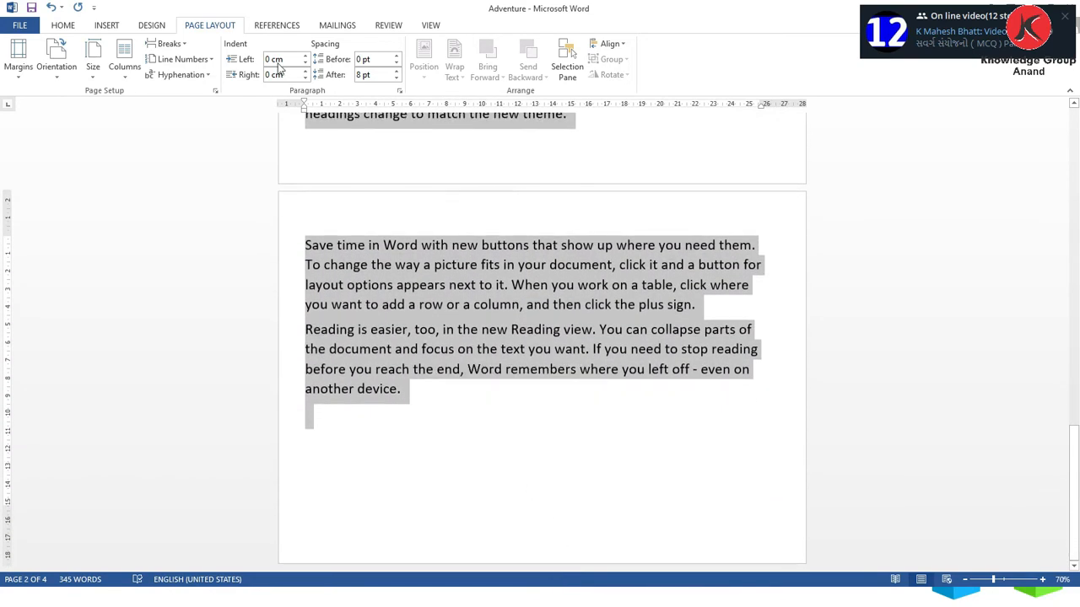
{"action": "left_click", "coordinate": [63, 24]}
{"action": "left_click", "coordinate": [222, 51]}
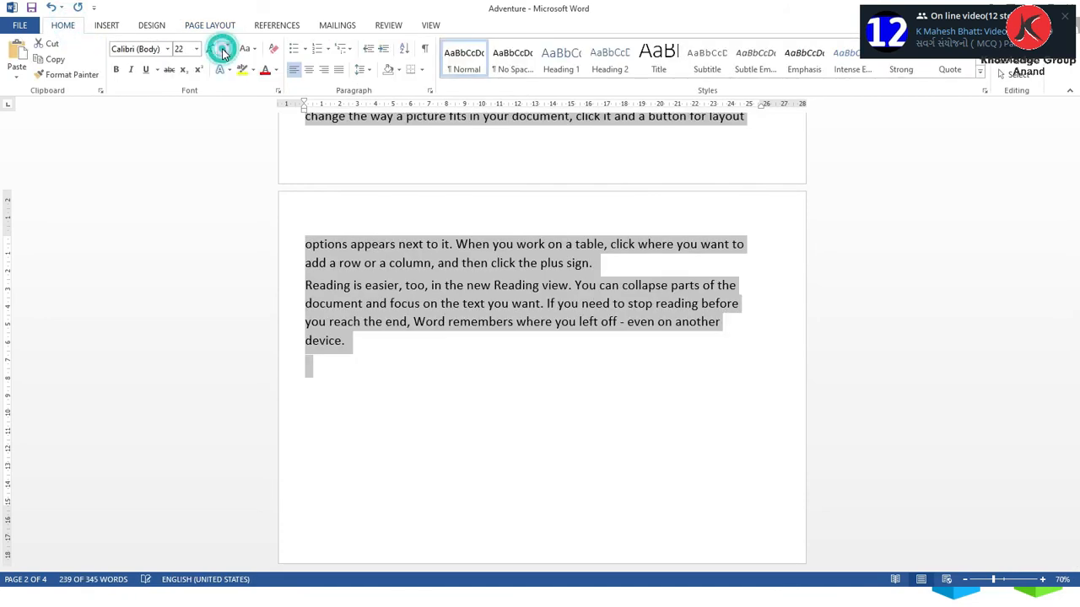
{"action": "left_click", "coordinate": [222, 49]}
{"action": "left_click", "coordinate": [221, 49]}
{"action": "left_click_drag", "start_coordinate": [1075, 455], "coordinate": [1075, 348]}
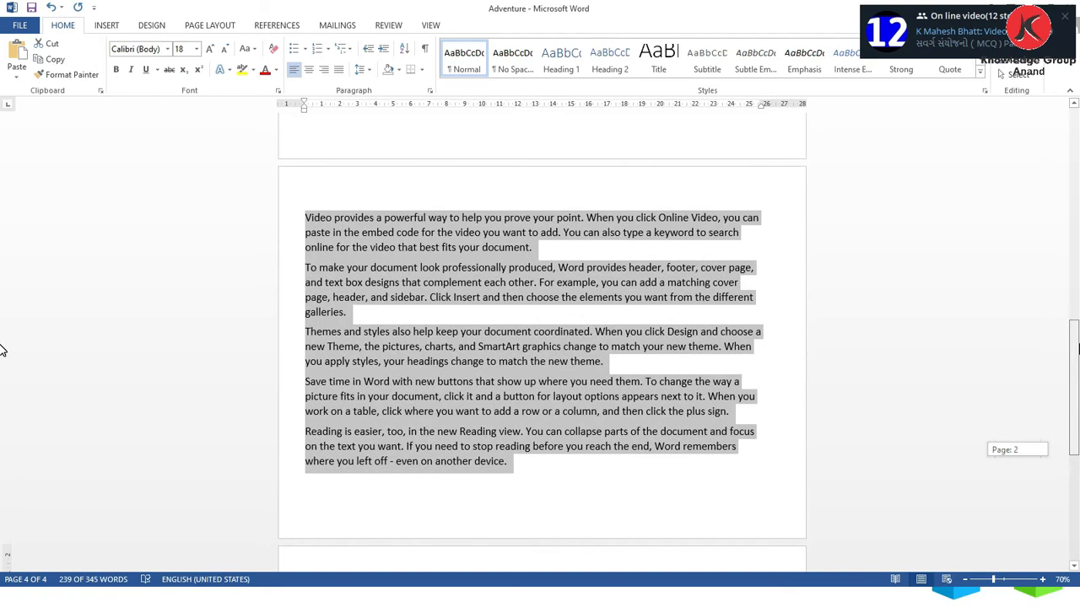
Set the spacing before the first sample paragraph, starting "Video provides", to 24 pt
{"action": "left_click", "coordinate": [366, 285]}
{"action": "left_click_drag", "start_coordinate": [305, 217], "coordinate": [513, 464]}
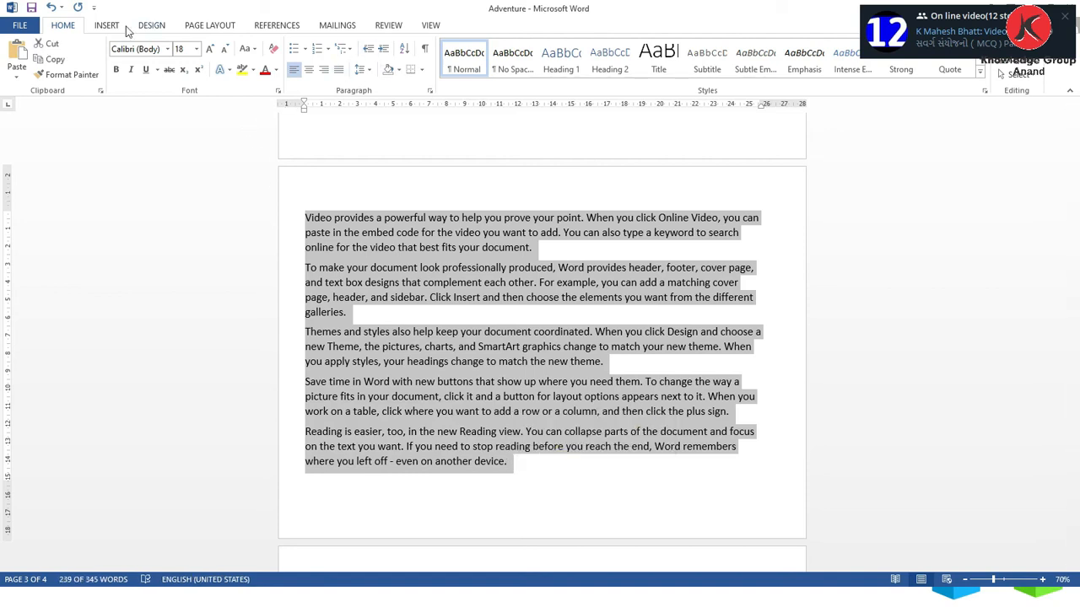
{"action": "left_click", "coordinate": [206, 26]}
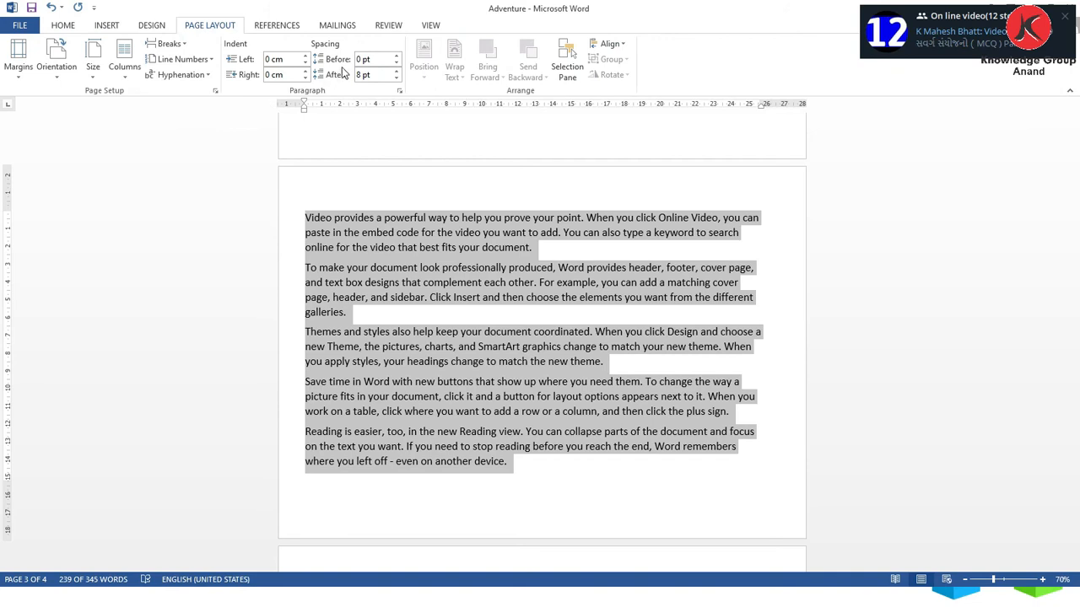
{"action": "left_click", "coordinate": [337, 220]}
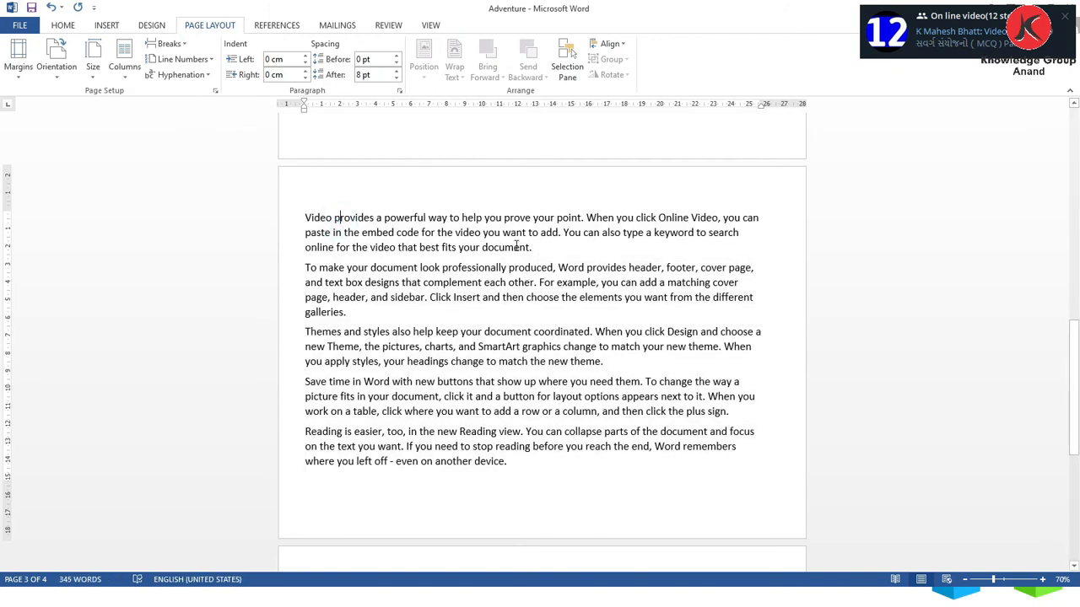
{"action": "left_click", "coordinate": [536, 251]}
{"action": "left_click", "coordinate": [396, 56]}
{"action": "left_click", "coordinate": [396, 55]}
{"action": "left_click", "coordinate": [395, 56]}
{"action": "left_click", "coordinate": [395, 56]}
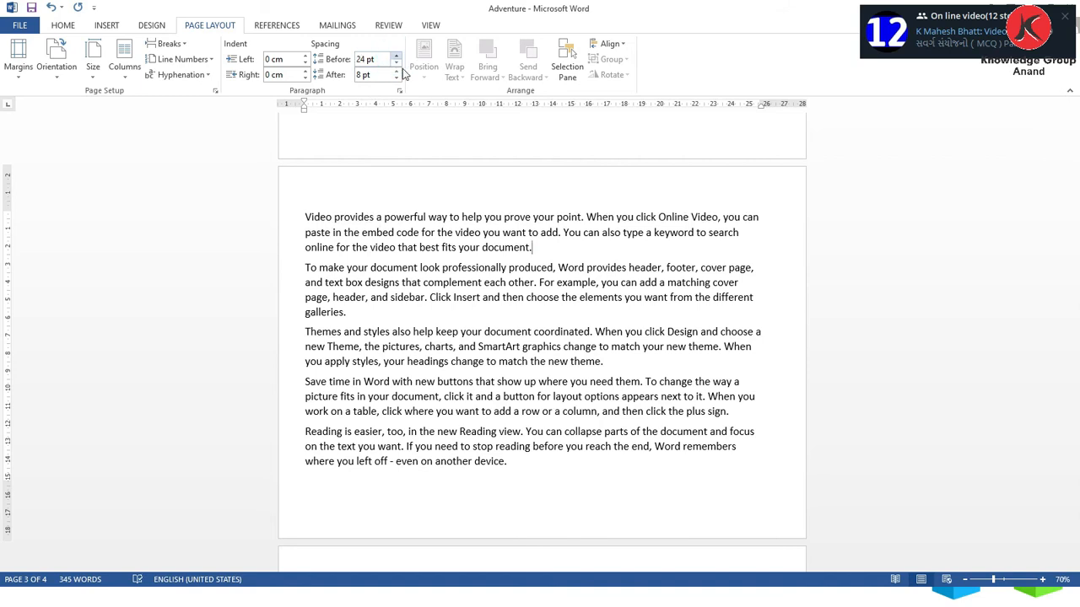
Set the spacing of the second sample paragraph, starting "To make your document", to 30 pt before and 24 pt after
{"action": "left_click", "coordinate": [359, 312]}
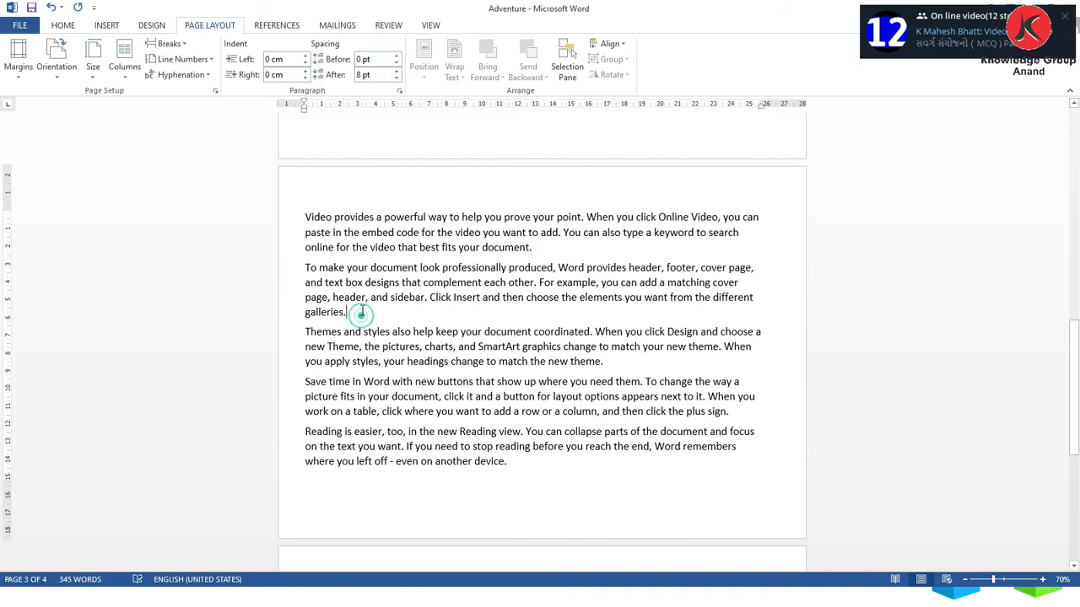
{"action": "left_click", "coordinate": [396, 56]}
{"action": "left_click", "coordinate": [395, 56]}
{"action": "left_click", "coordinate": [396, 56]}
{"action": "left_click", "coordinate": [396, 55]}
{"action": "left_click", "coordinate": [395, 56]}
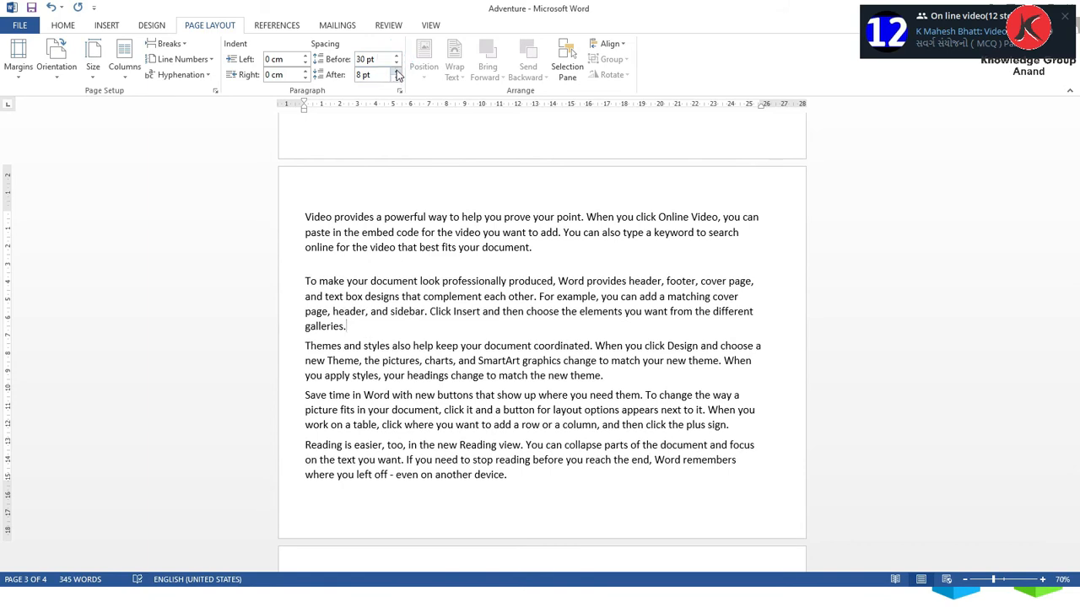
{"action": "left_click", "coordinate": [396, 72]}
{"action": "left_click", "coordinate": [397, 72]}
{"action": "left_click", "coordinate": [397, 71]}
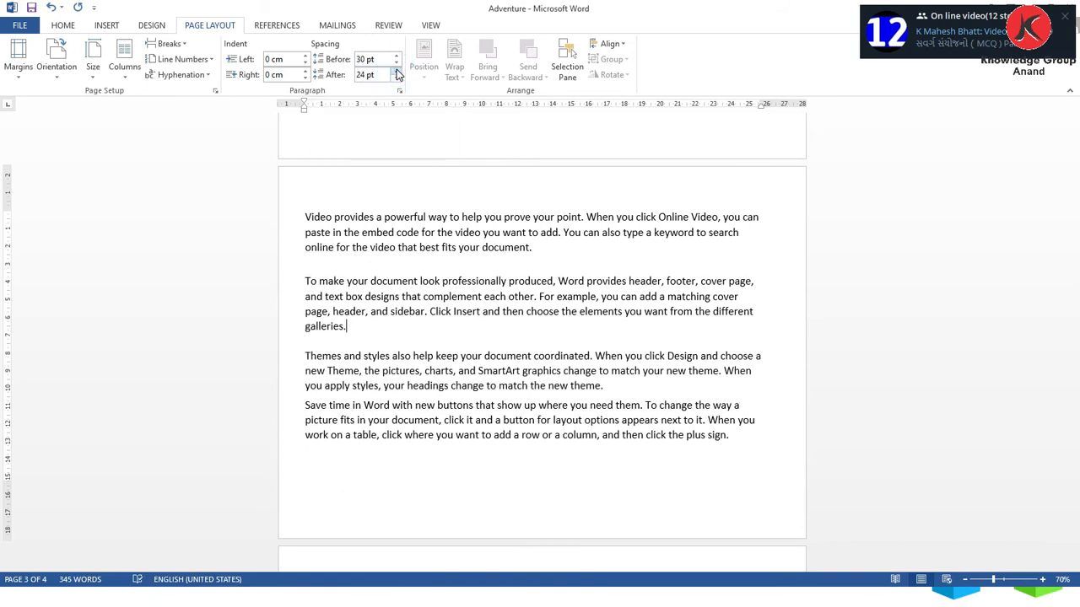
Set the spacing of the third sample paragraph, starting "Themes and styles", to 24 pt before and 36 pt after
{"action": "left_click", "coordinate": [620, 390]}
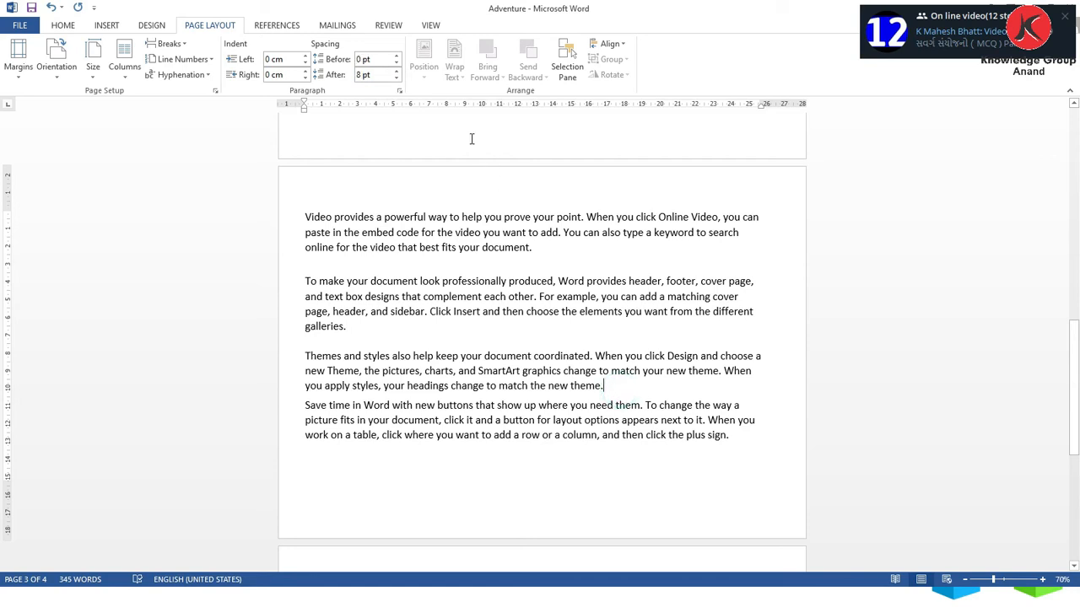
{"action": "left_click", "coordinate": [396, 56]}
{"action": "left_click", "coordinate": [396, 57]}
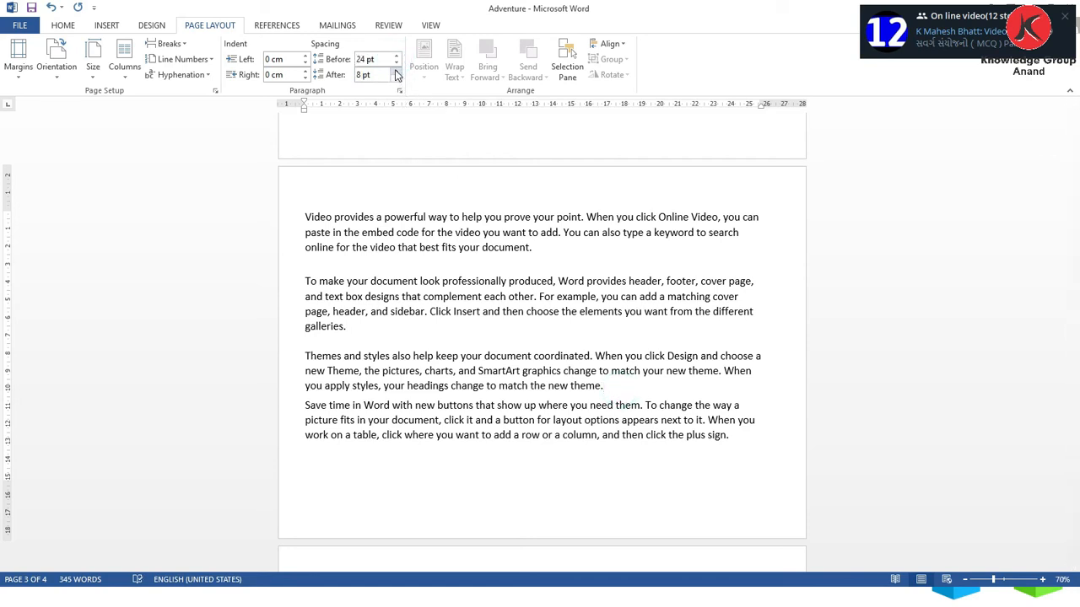
{"action": "left_click", "coordinate": [396, 72]}
{"action": "left_click", "coordinate": [397, 72]}
{"action": "left_click", "coordinate": [396, 71]}
{"action": "left_click", "coordinate": [396, 71]}
{"action": "left_click", "coordinate": [397, 72]}
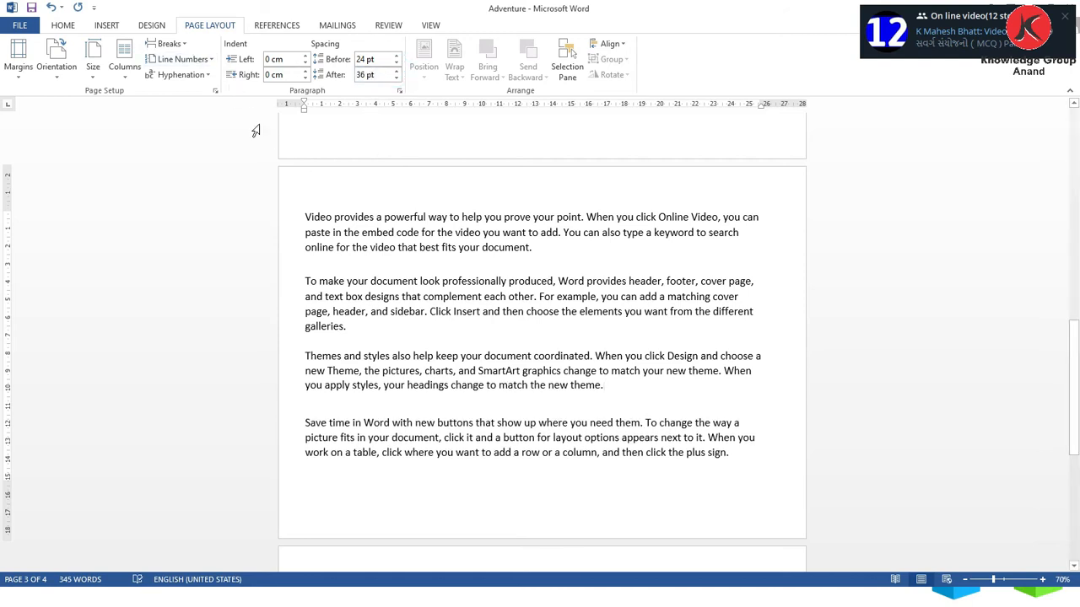
Set the line spacing of the first four sample paragraphs to 2.0
{"action": "left_click", "coordinate": [59, 25]}
{"action": "left_click", "coordinate": [369, 69]}
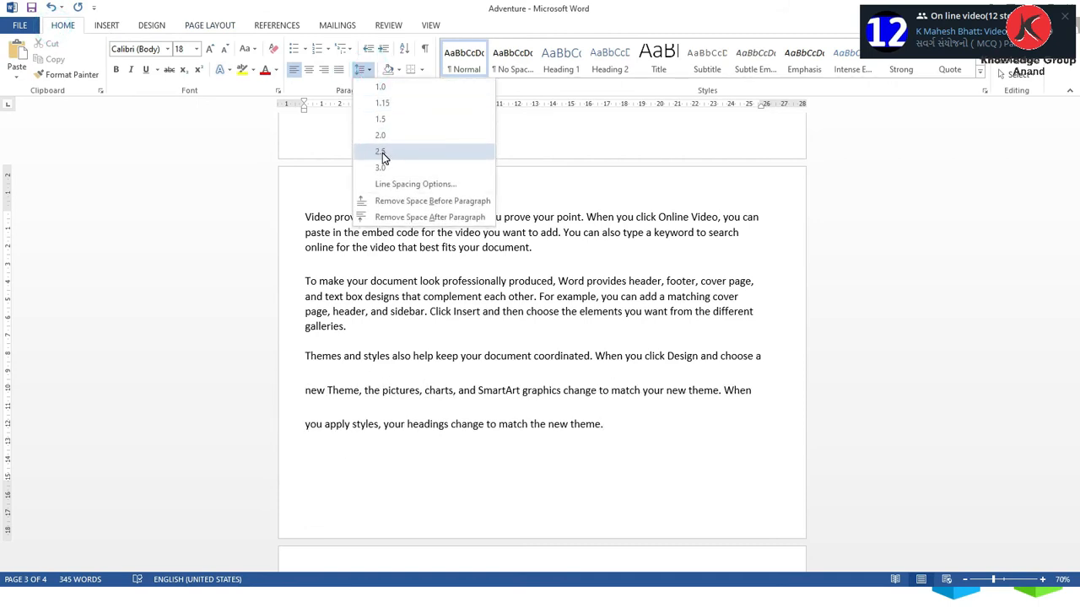
{"action": "left_click", "coordinate": [342, 236]}
{"action": "left_click_drag", "start_coordinate": [305, 217], "coordinate": [730, 453]}
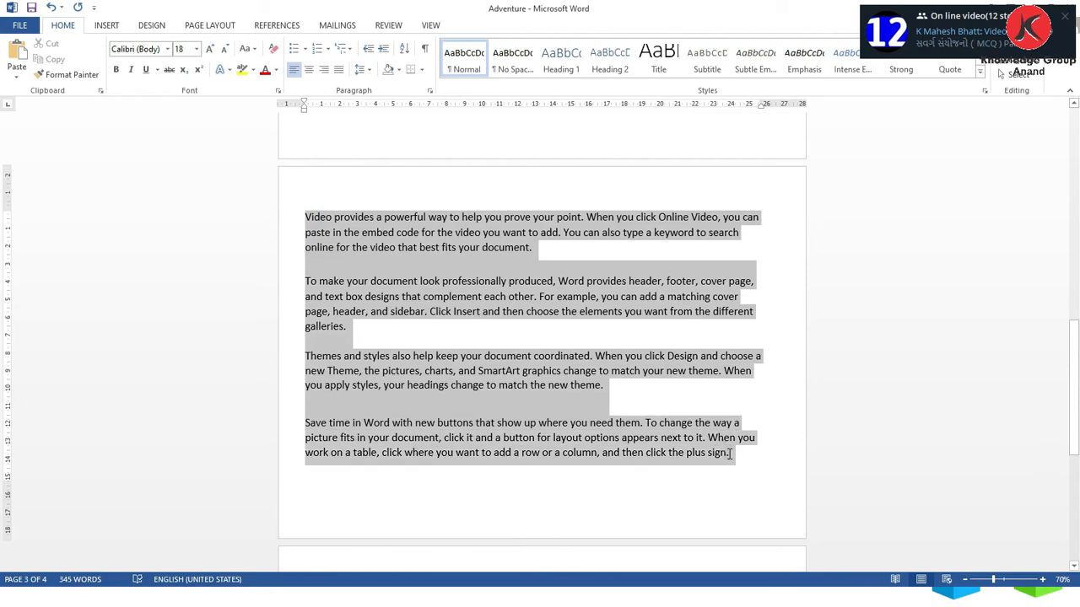
{"action": "left_click", "coordinate": [366, 72]}
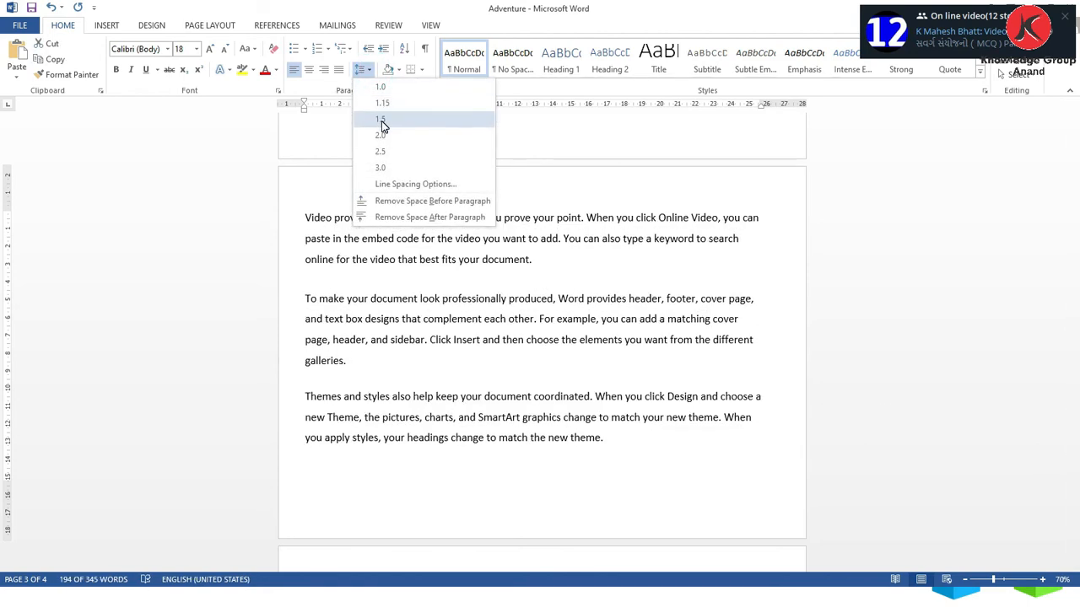
{"action": "left_click", "coordinate": [381, 137]}
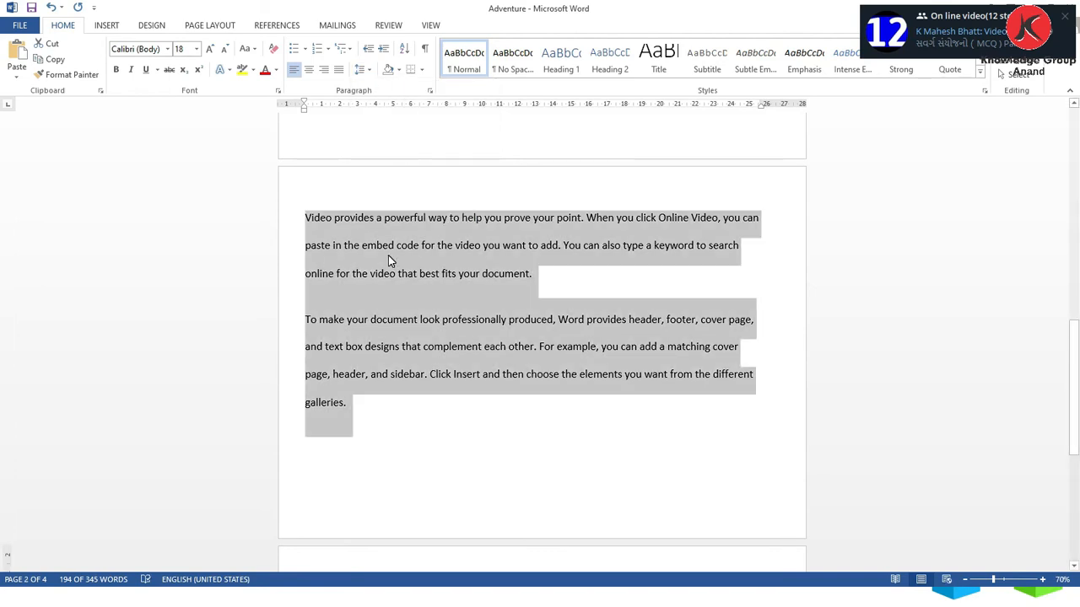
Try center and right alignment on the selected sample paragraphs and leave them justified
{"action": "left_click", "coordinate": [308, 69]}
{"action": "left_click", "coordinate": [325, 70]}
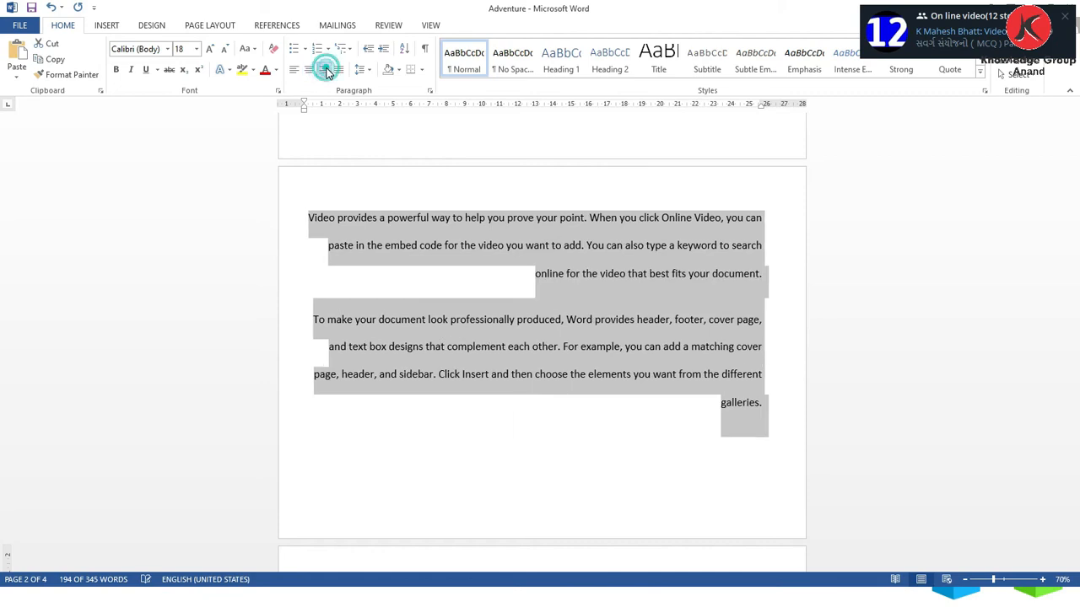
{"action": "left_click", "coordinate": [339, 72]}
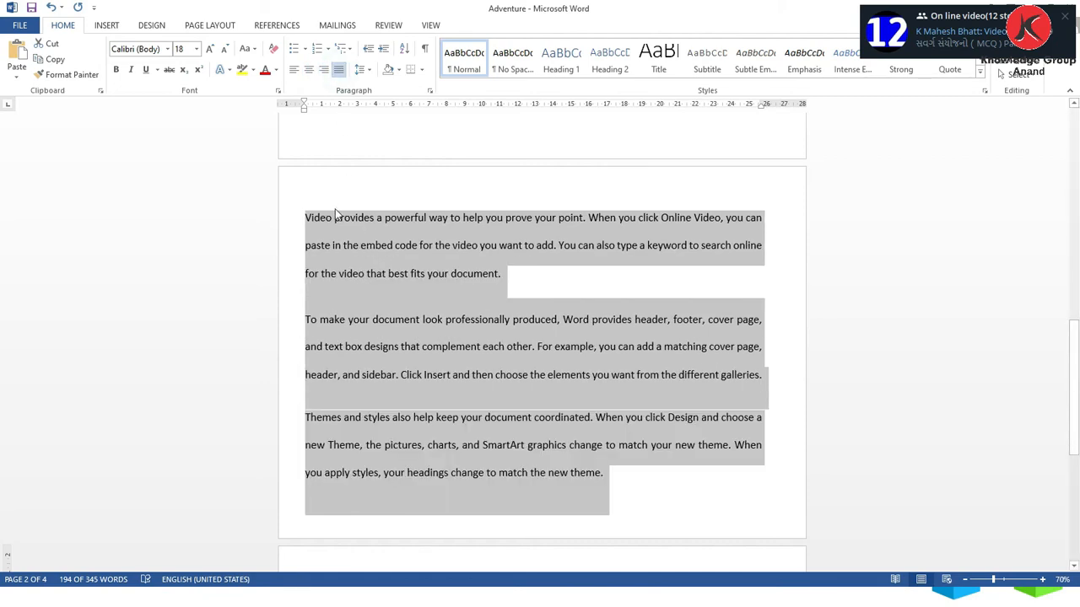
{"action": "left_click_drag", "start_coordinate": [1071, 396], "coordinate": [4, 48]}
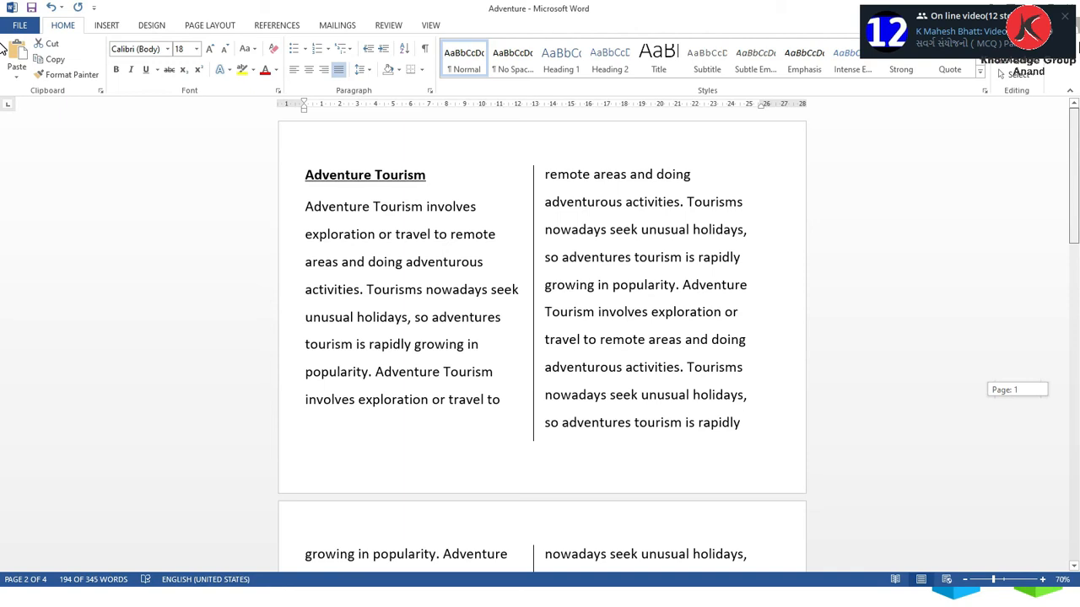
Show the Action Break 2 tasks in the slide show and close the Adventure document in Word, saving its changes
{"action": "key", "text": "alt+Tab"}
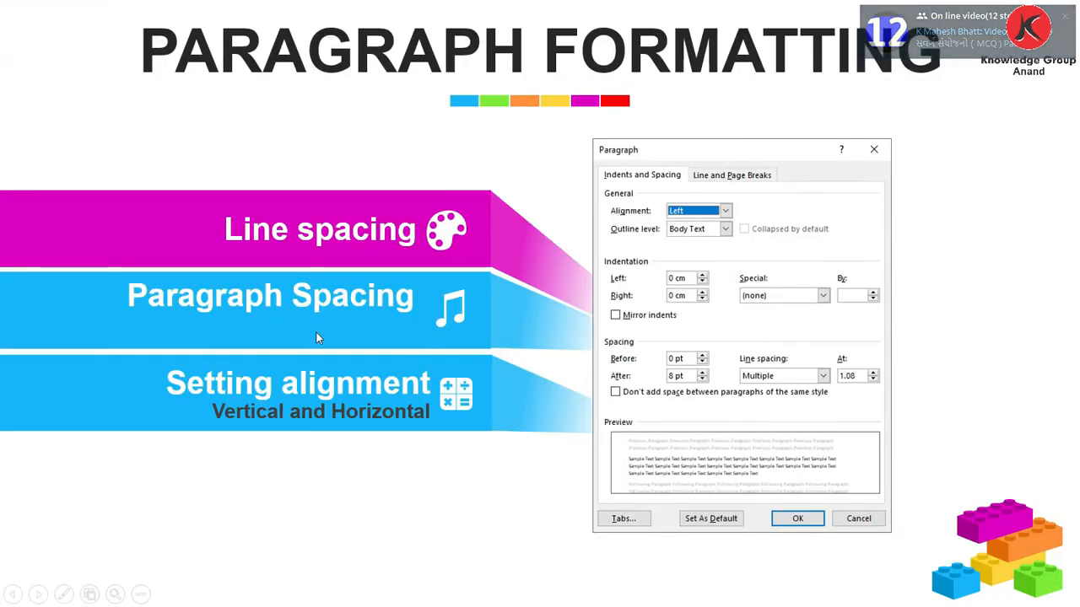
{"action": "left_click", "coordinate": [315, 331]}
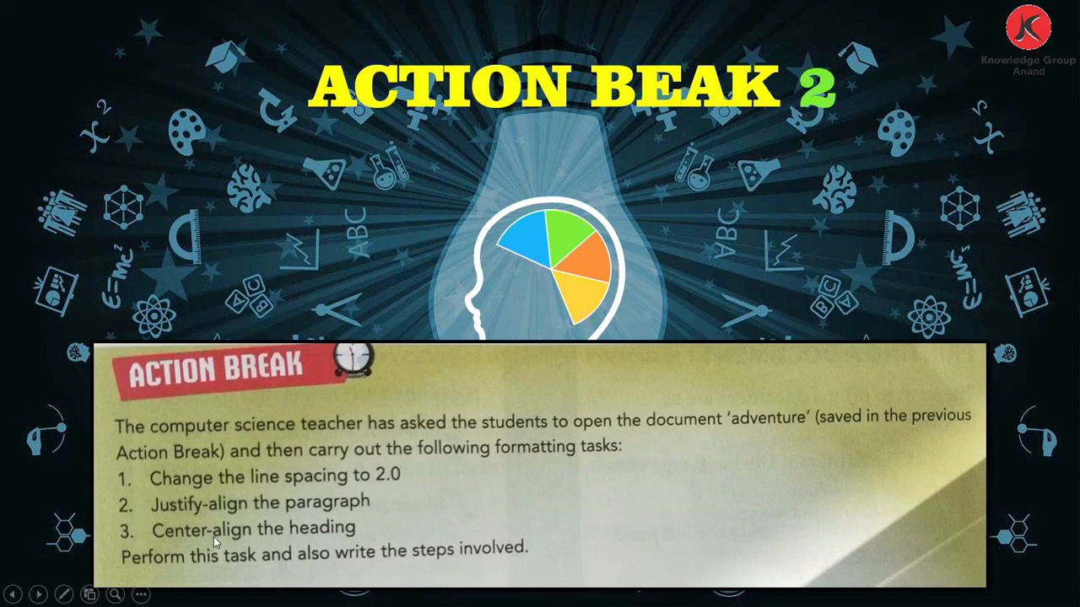
{"action": "key", "text": "alt+Tab"}
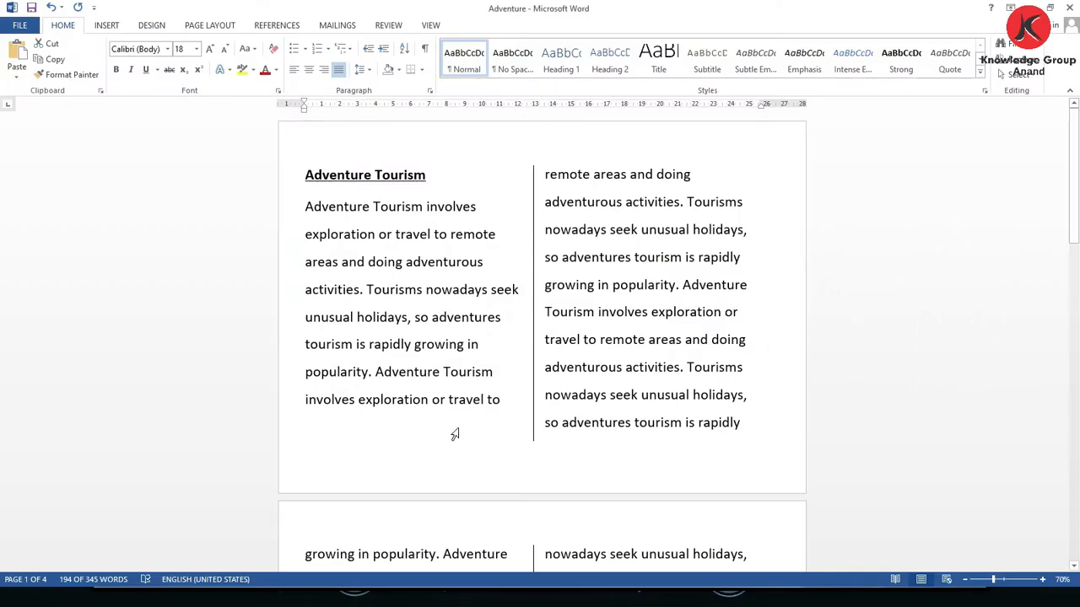
{"action": "left_click", "coordinate": [1070, 7]}
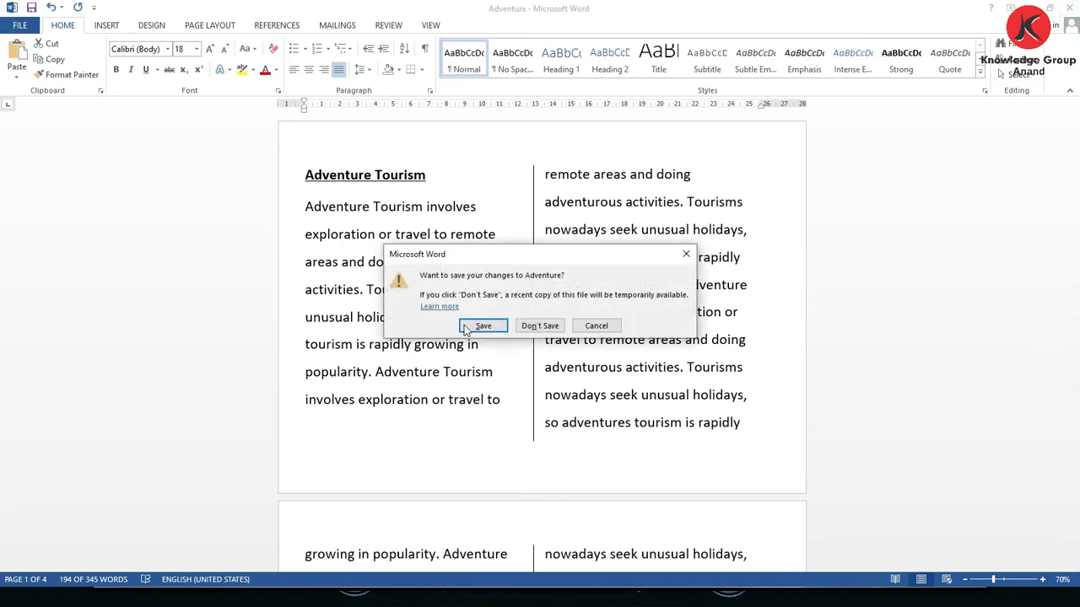
{"action": "left_click", "coordinate": [469, 326]}
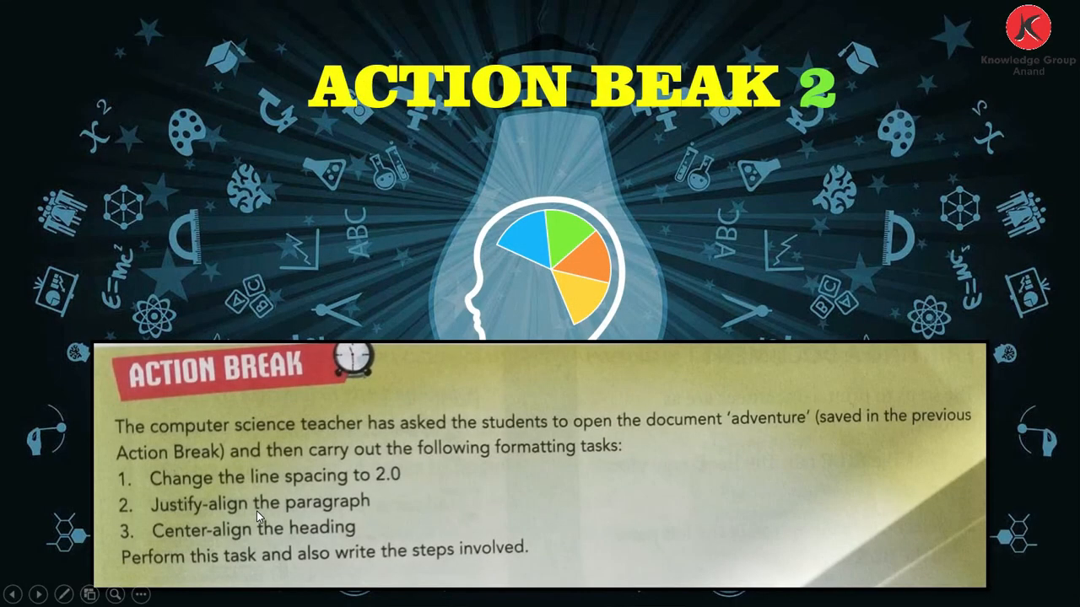
Find Word 2013 through the Windows search, start it and reopen the recent Adventure document
{"action": "key", "text": "super+d"}
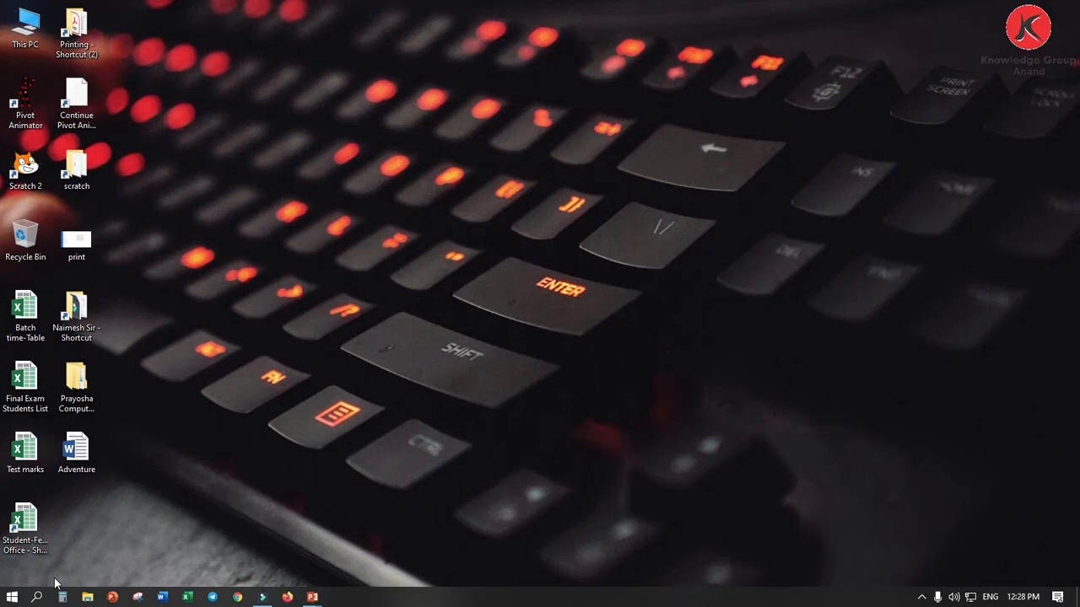
{"action": "left_click", "coordinate": [36, 596]}
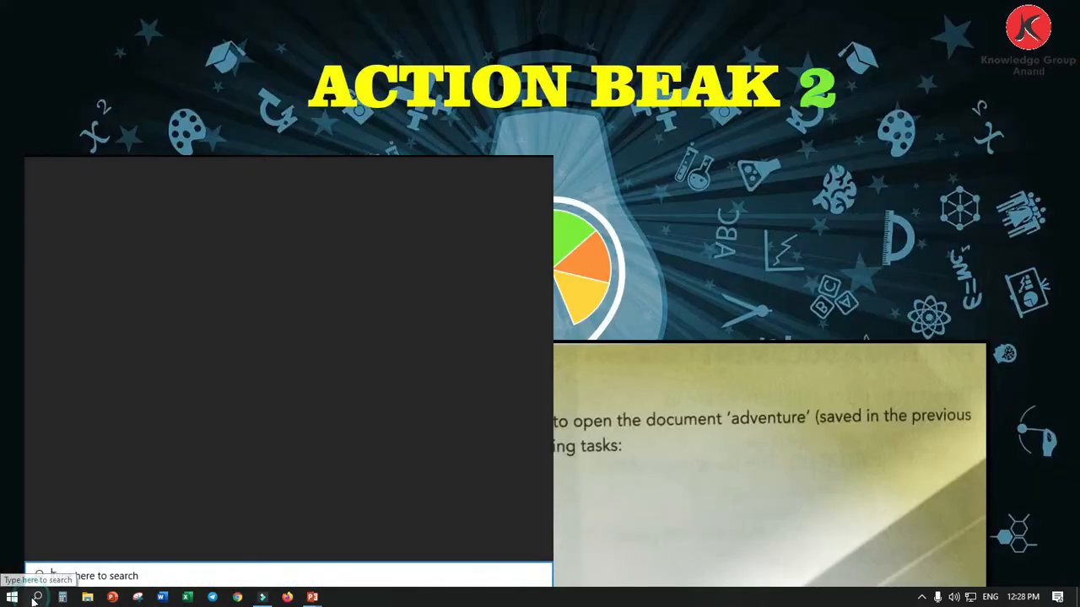
{"action": "type", "text": "word"}
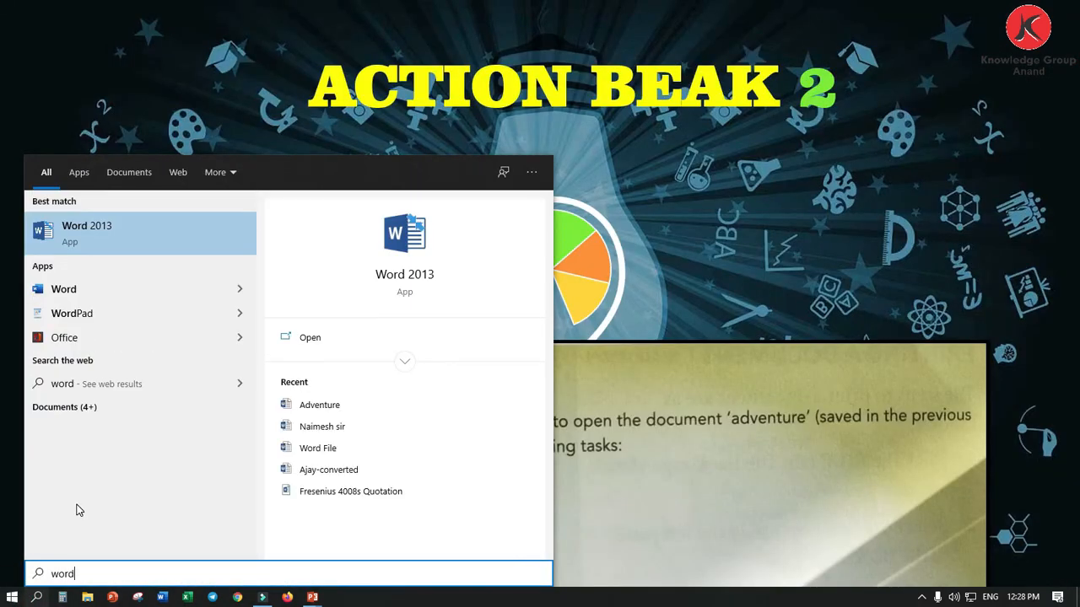
{"action": "left_click", "coordinate": [87, 221]}
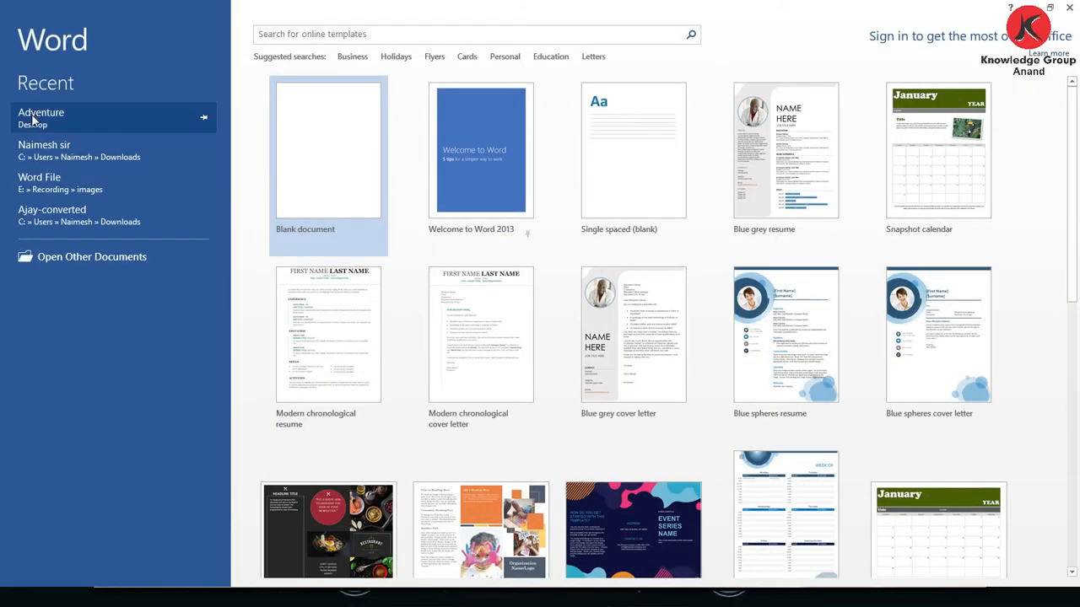
{"action": "left_click", "coordinate": [41, 125]}
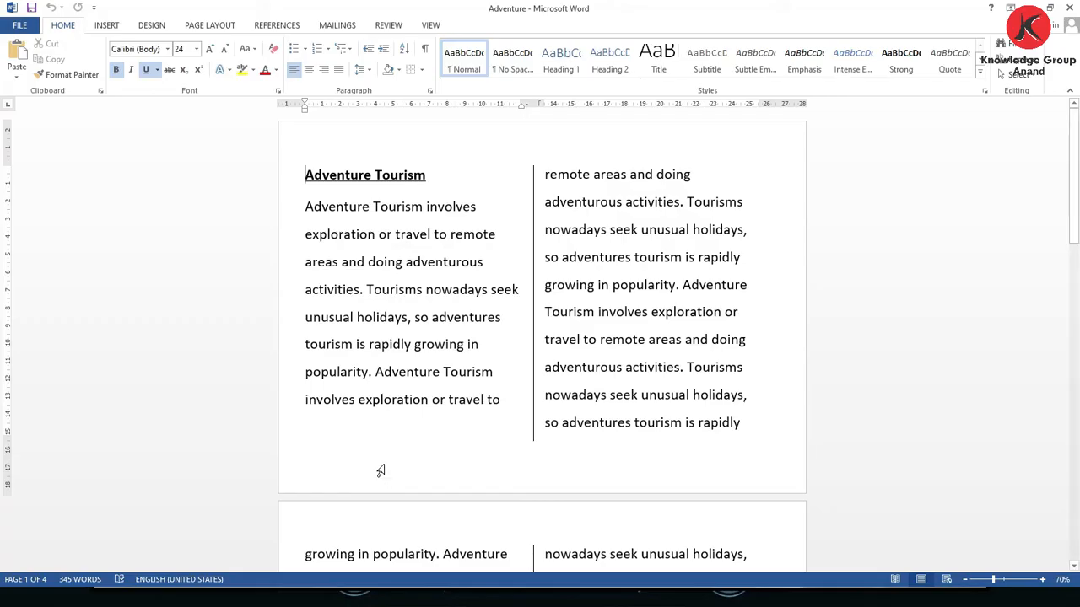
Set the two-column Adventure Tourism heading and body text to 2.0 line spacing and justify it
{"action": "left_click_drag", "start_coordinate": [308, 174], "coordinate": [702, 391]}
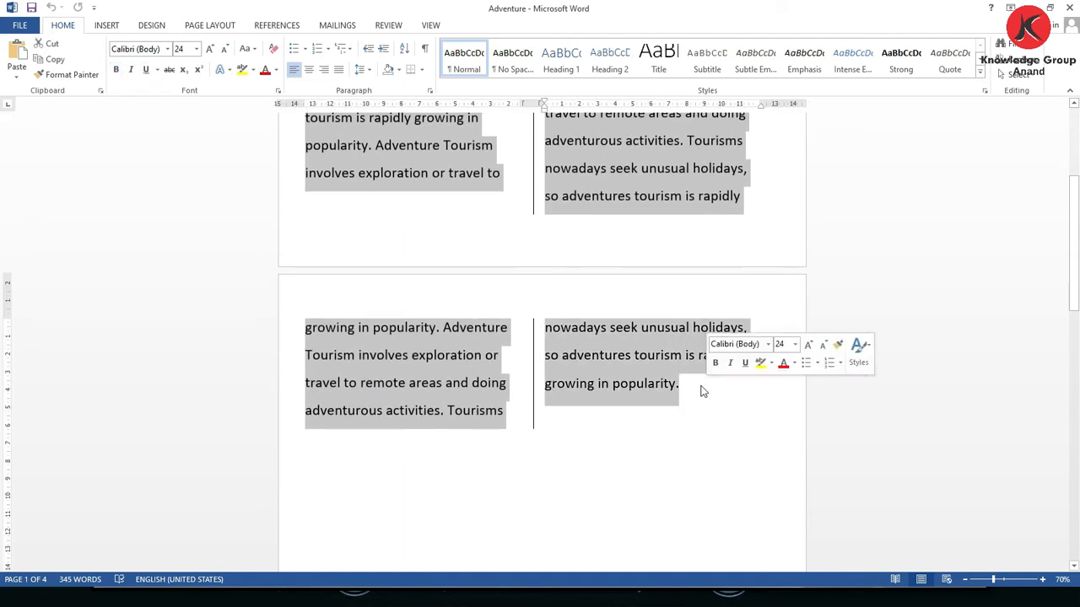
{"action": "left_click", "coordinate": [368, 75]}
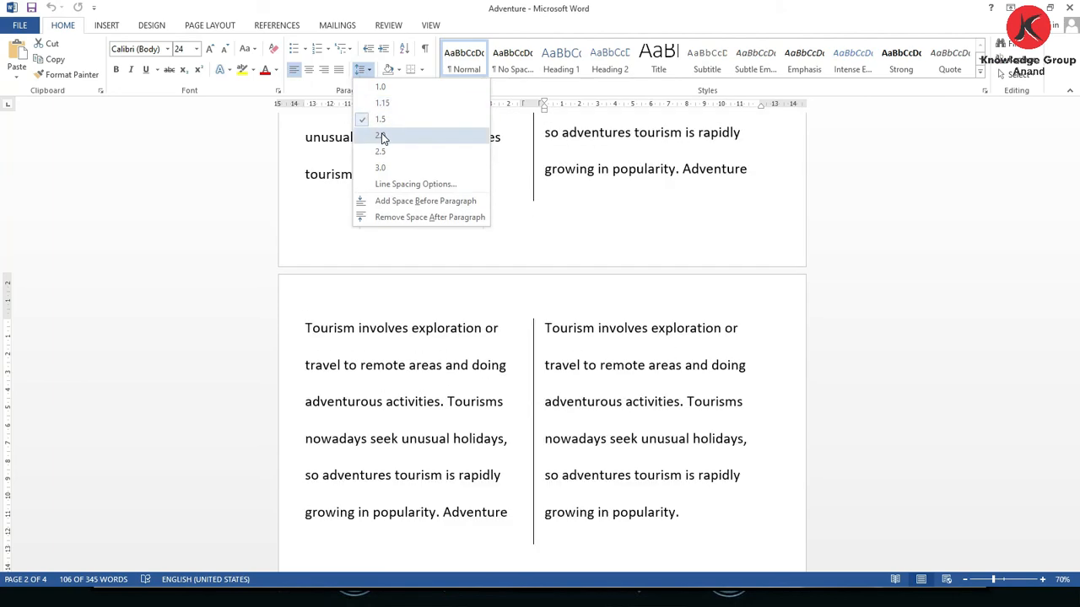
{"action": "left_click", "coordinate": [382, 138]}
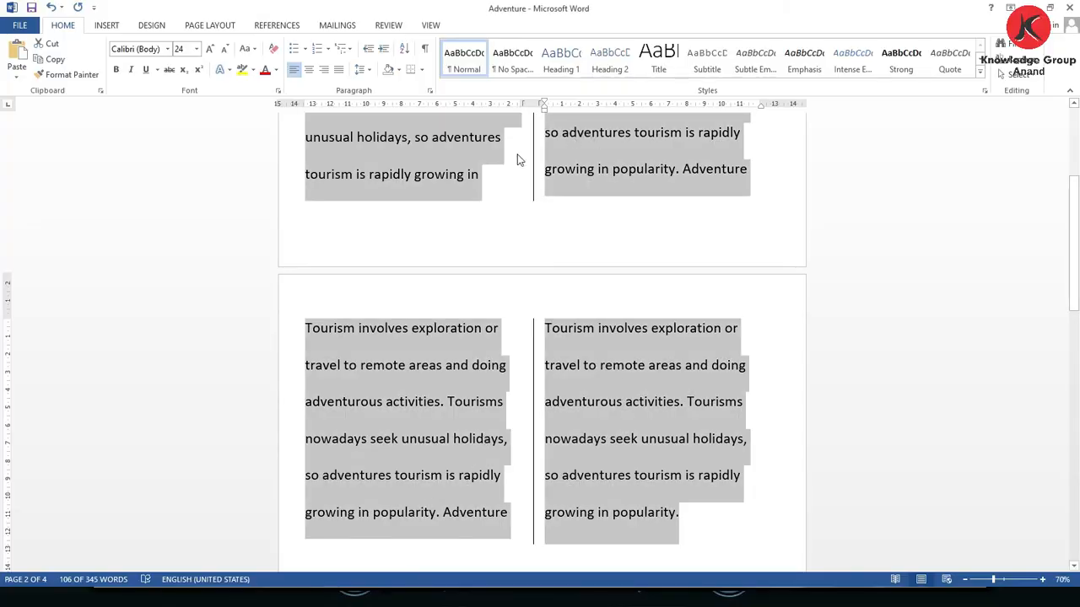
{"action": "left_click", "coordinate": [338, 74]}
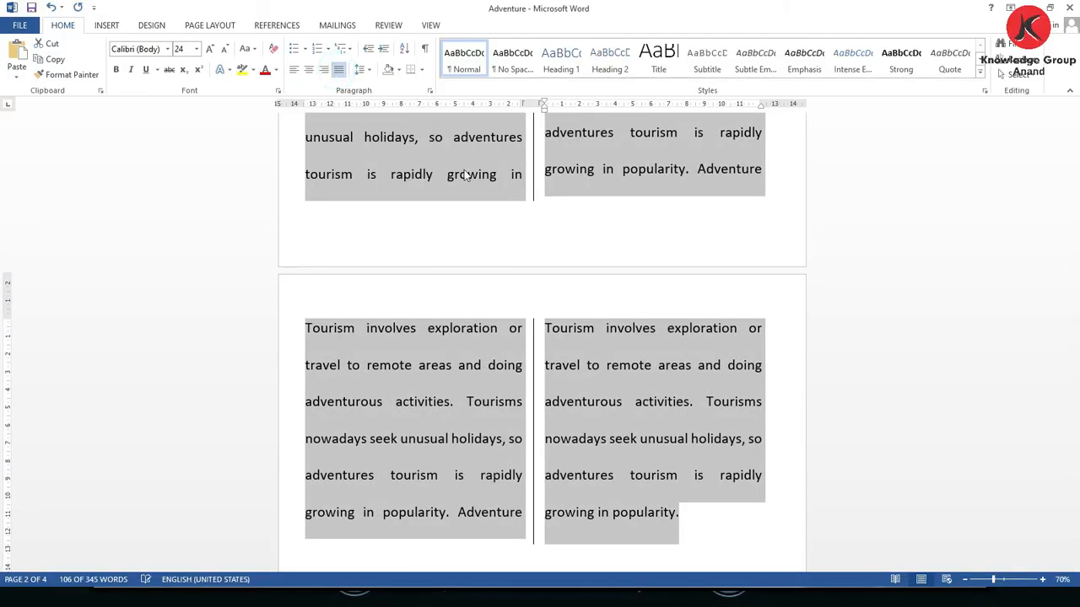
{"action": "left_click_drag", "start_coordinate": [1073, 279], "coordinate": [1076, 181]}
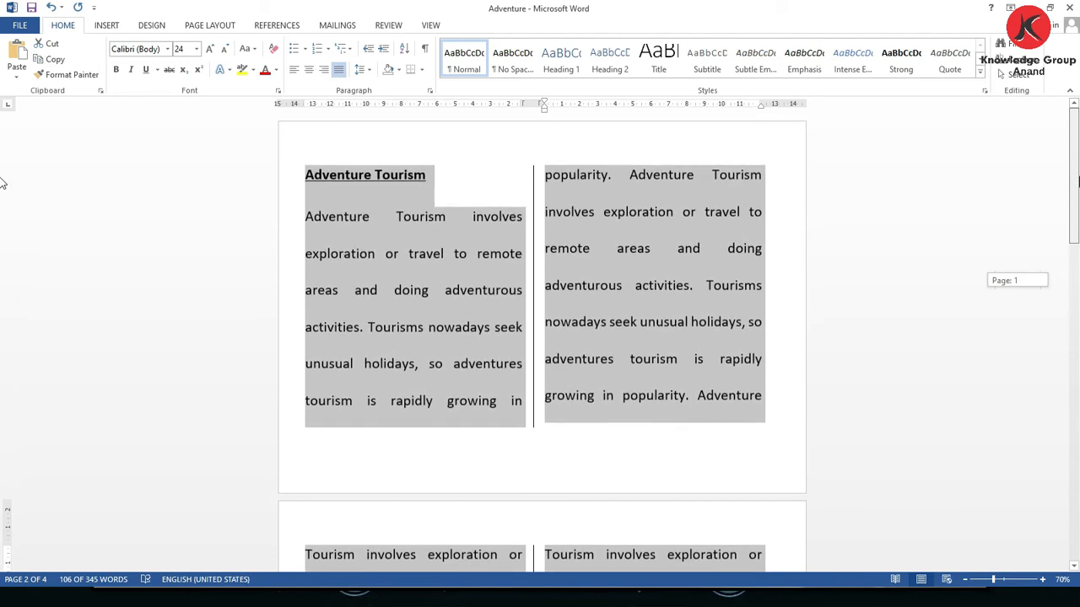
Set the paper size of the Adventure document to A4 210 x 297 mm
{"action": "left_click", "coordinate": [209, 25]}
{"action": "left_click", "coordinate": [93, 80]}
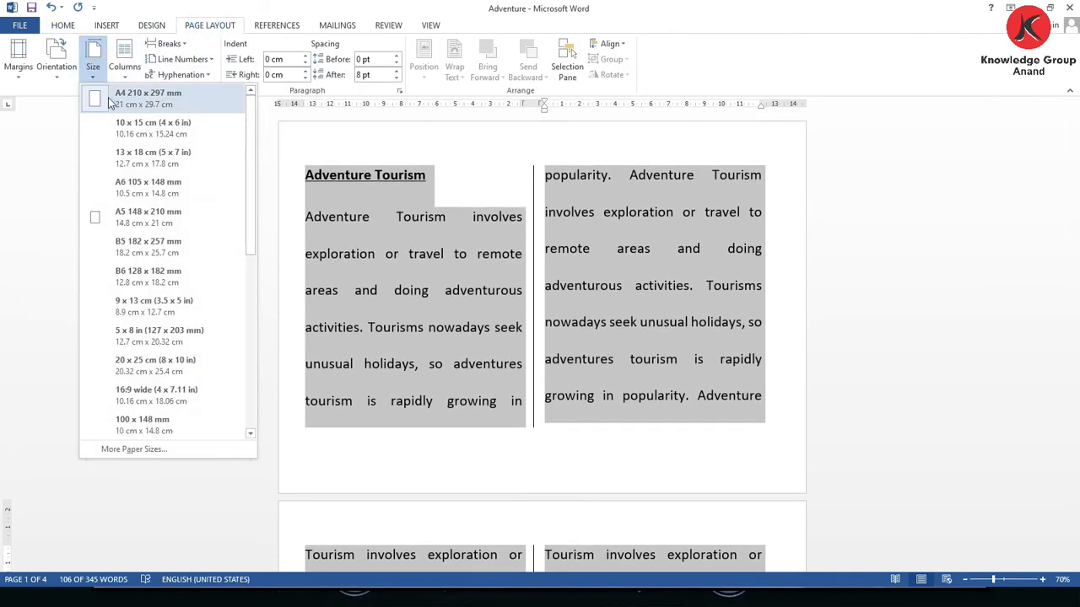
{"action": "left_click", "coordinate": [112, 97]}
{"action": "left_click_drag", "start_coordinate": [1077, 226], "coordinate": [1076, 238]}
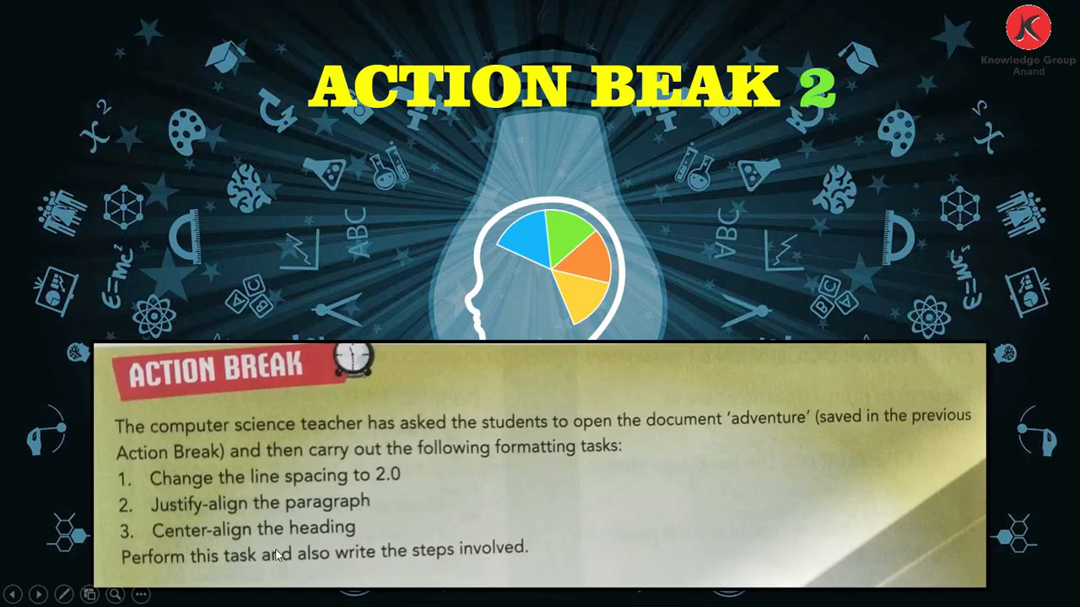
Center the "Adventure Tourism" heading above the first column of text
{"action": "key", "text": "alt+Tab"}
{"action": "left_click_drag", "start_coordinate": [1068, 310], "coordinate": [1073, 205]}
{"action": "left_click", "coordinate": [411, 219]}
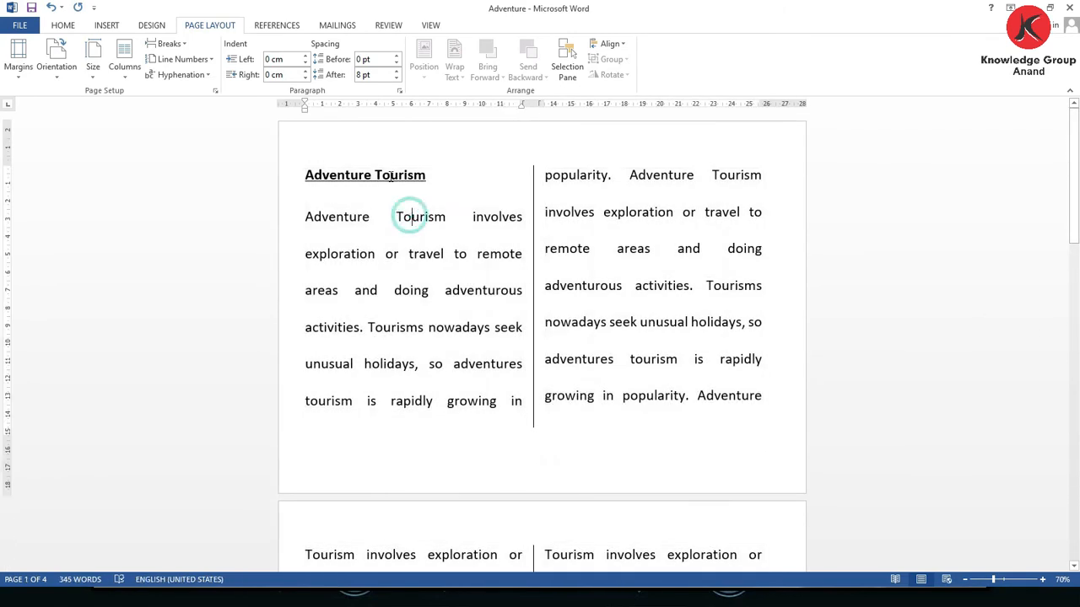
{"action": "left_click_drag", "start_coordinate": [306, 175], "coordinate": [430, 177]}
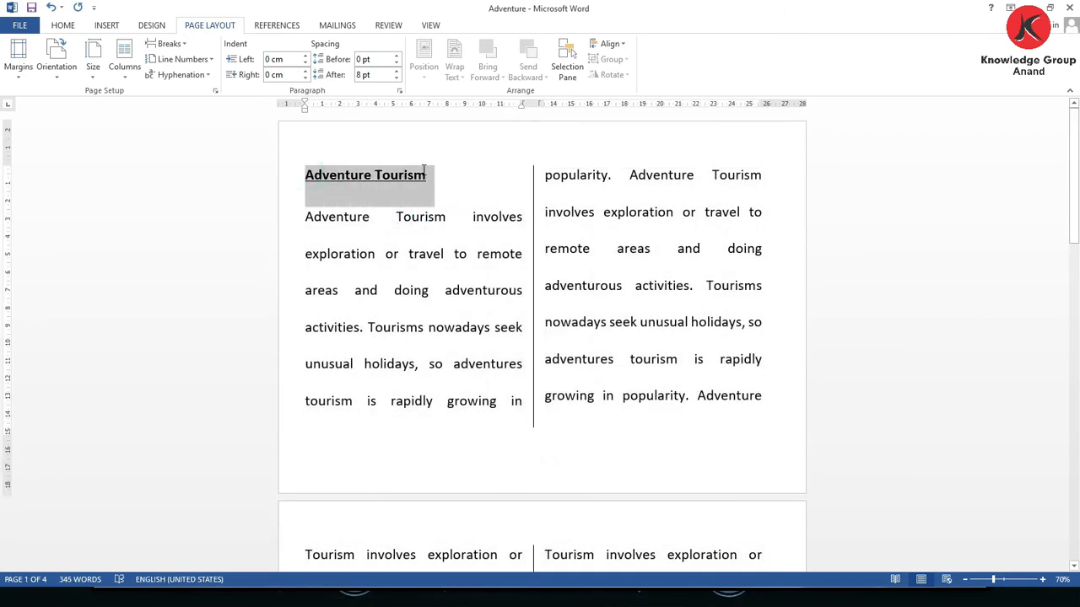
{"action": "left_click", "coordinate": [61, 25]}
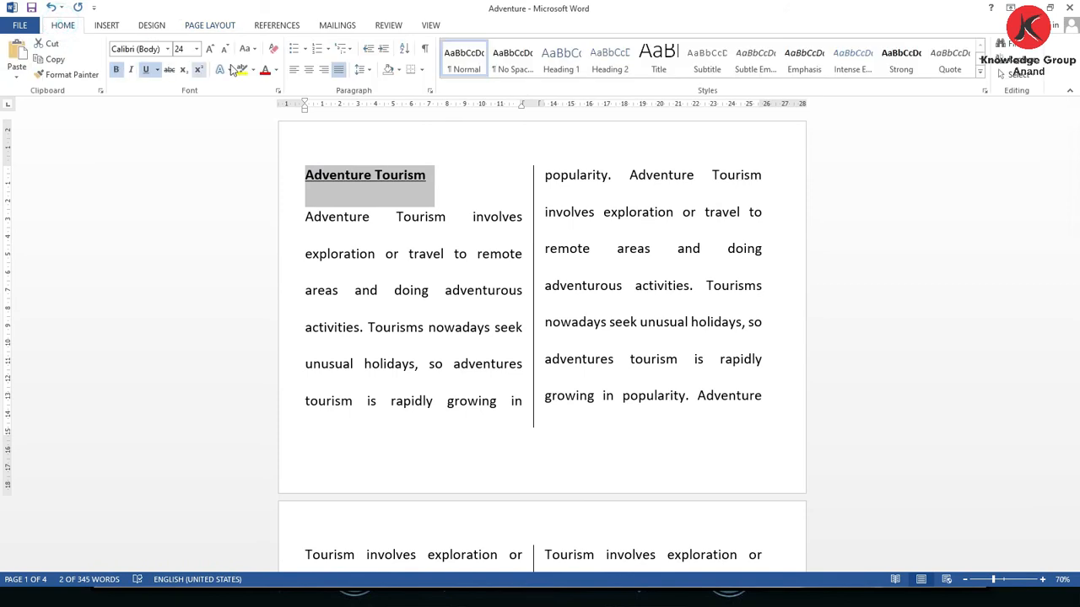
{"action": "left_click", "coordinate": [308, 70]}
{"action": "left_click", "coordinate": [430, 291]}
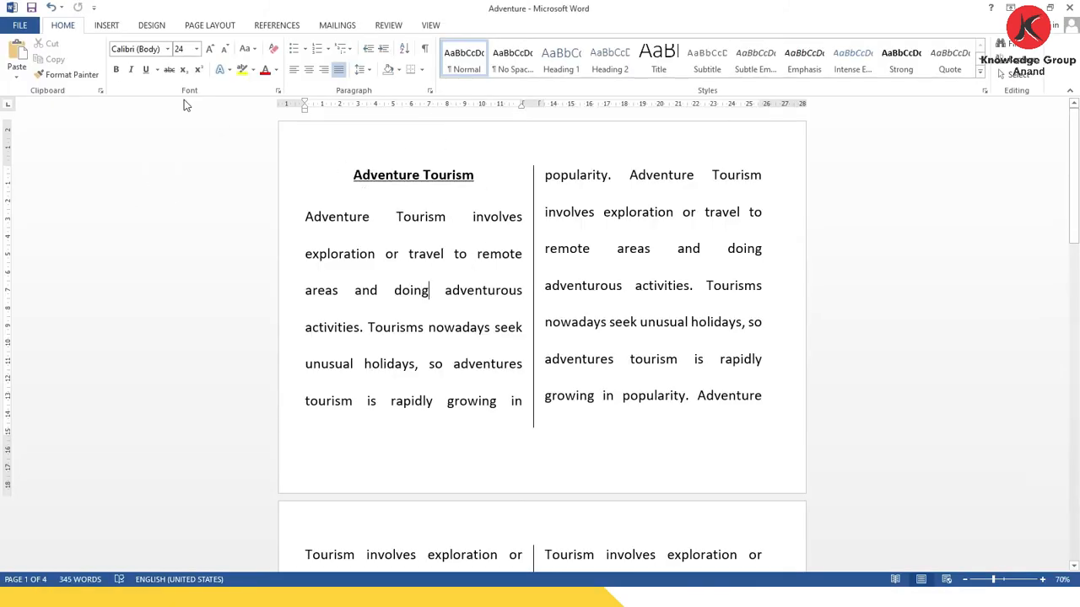
Open the print preview of the document and review the number of copies and the printer choice
{"action": "left_click", "coordinate": [20, 27]}
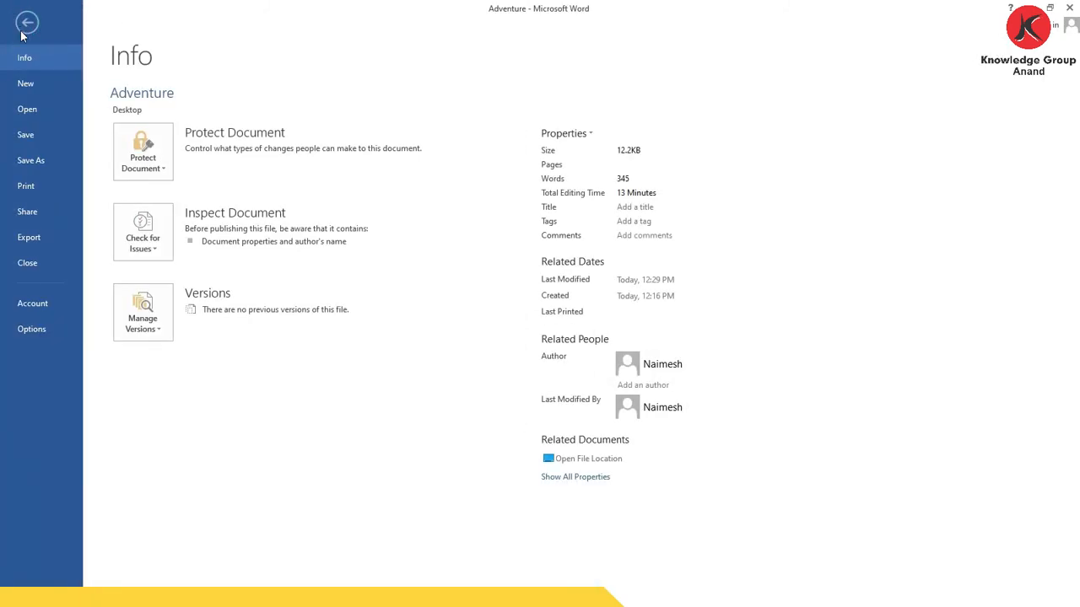
{"action": "left_click", "coordinate": [35, 189]}
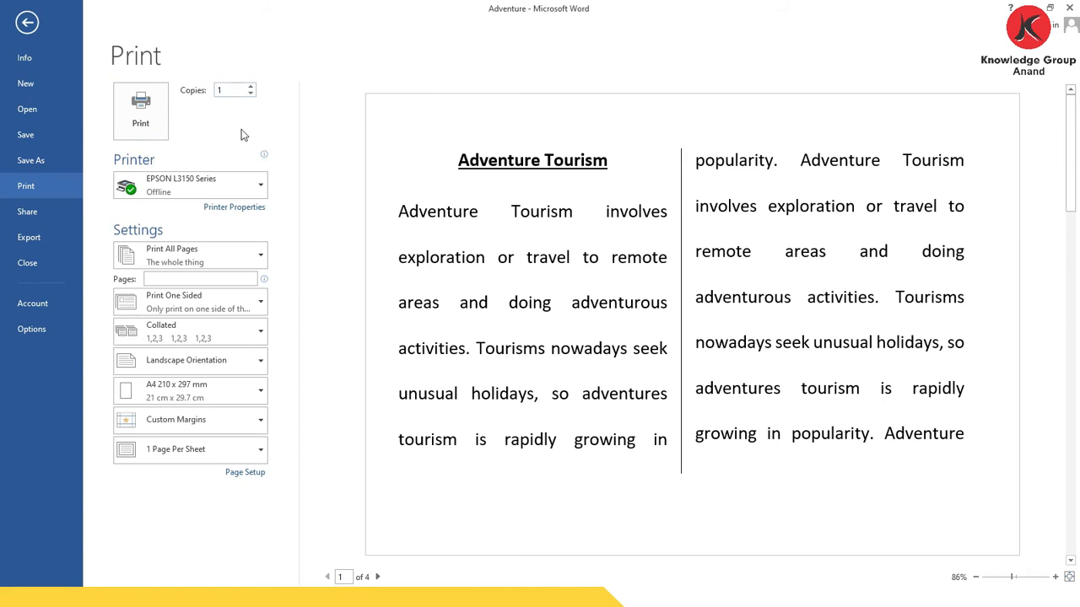
{"action": "left_click", "coordinate": [228, 91]}
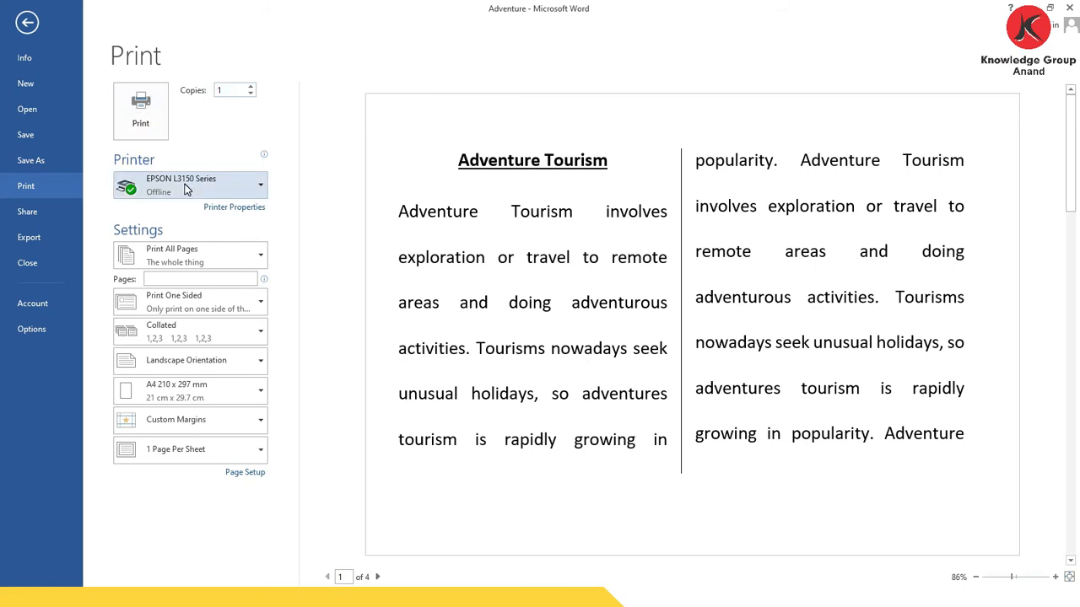
{"action": "mouse_move", "coordinate": [184, 190]}
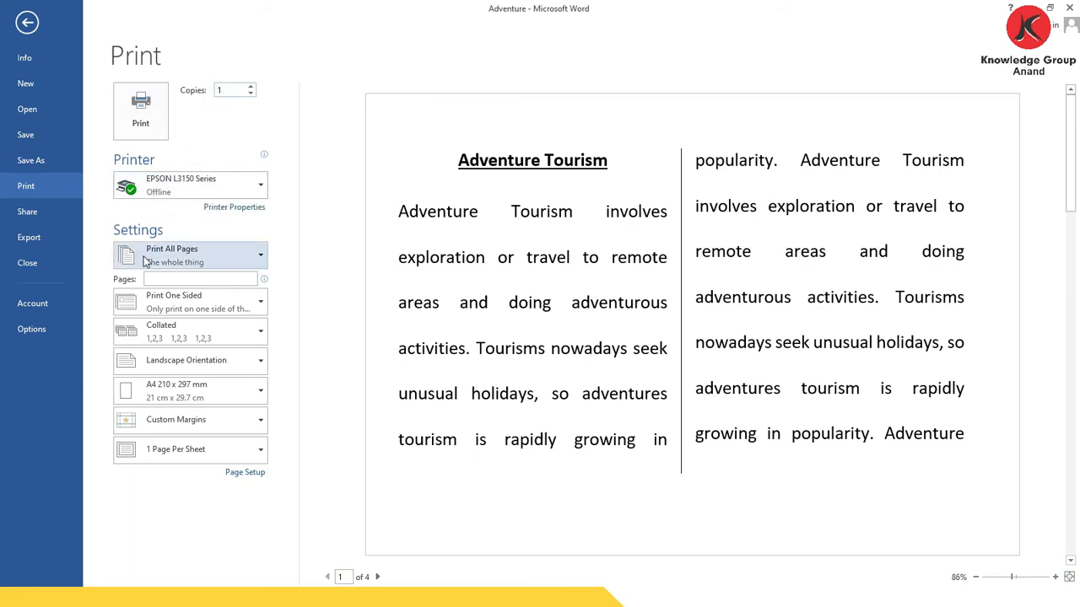